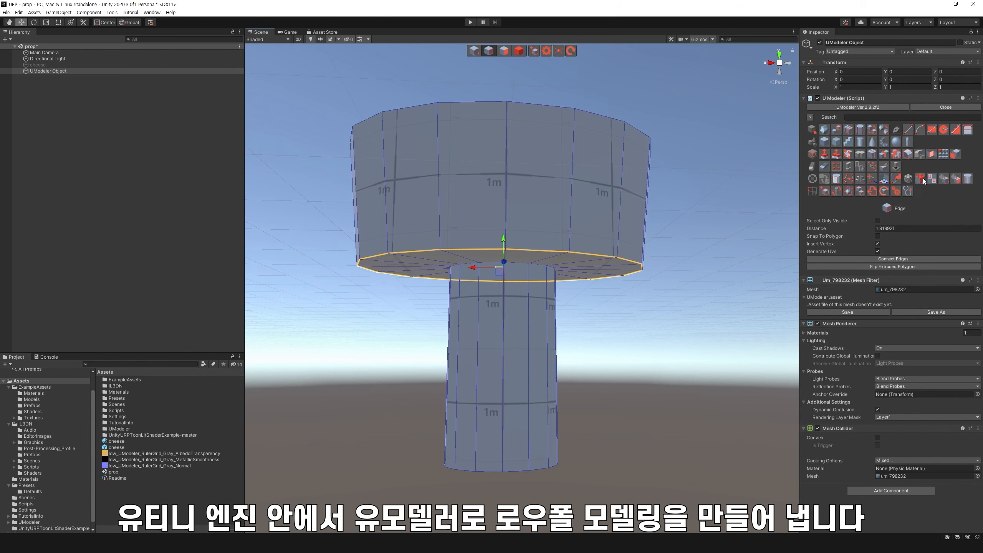
Bevel the lower rim edges of the wide head narrowly, using 3 segments
left_click(874, 228)
type("4")
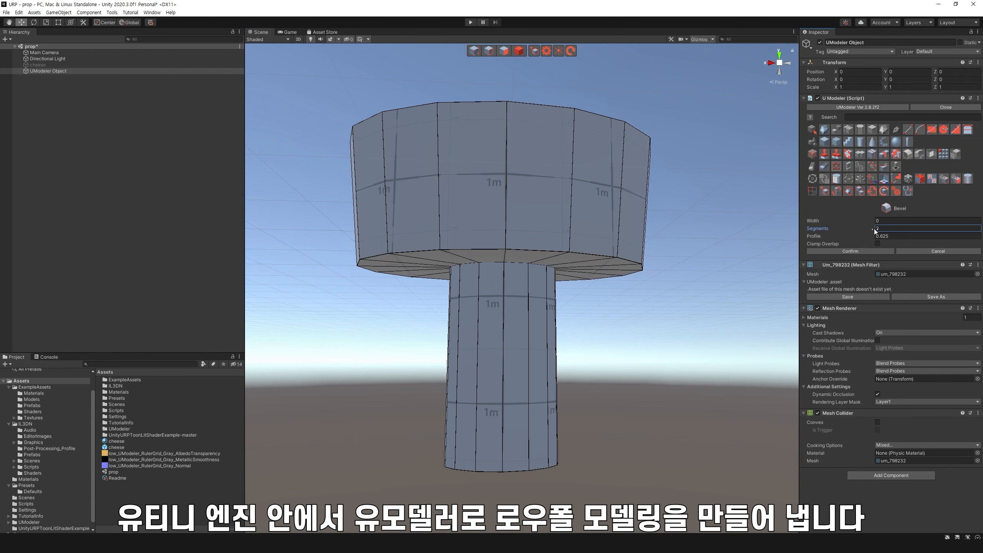
left_click(876, 220)
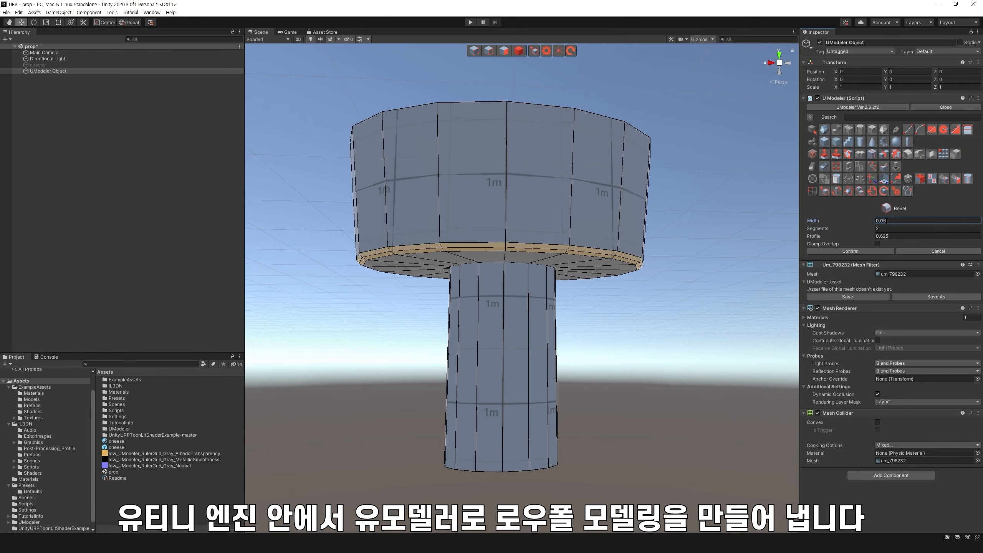
left_click_drag(883, 228, 867, 228)
type("3")
right_click_drag(716, 290, 716, 212)
middle_click_drag(716, 212, 723, 171)
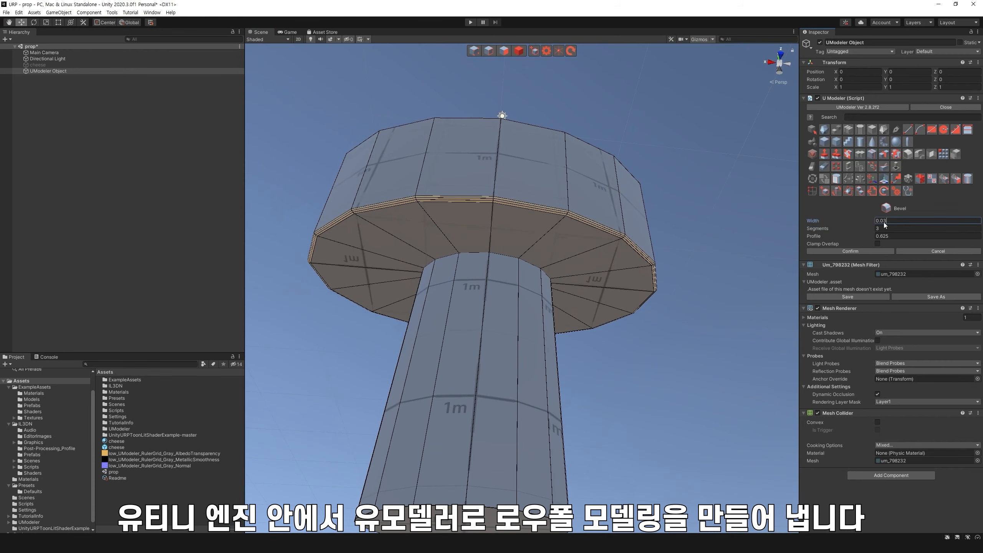
right_click_drag(740, 270, 735, 318)
Bevel the rim edges of the head's top face with a width of 0.04 and 3 segments
left_click(519, 51)
right_click_drag(646, 186, 645, 233)
middle_click_drag(645, 233, 736, 298)
scroll(736, 298, "down", 5)
left_click(872, 153)
right_click_drag(700, 128, 697, 202)
middle_click_drag(696, 201, 727, 287)
left_click(489, 51)
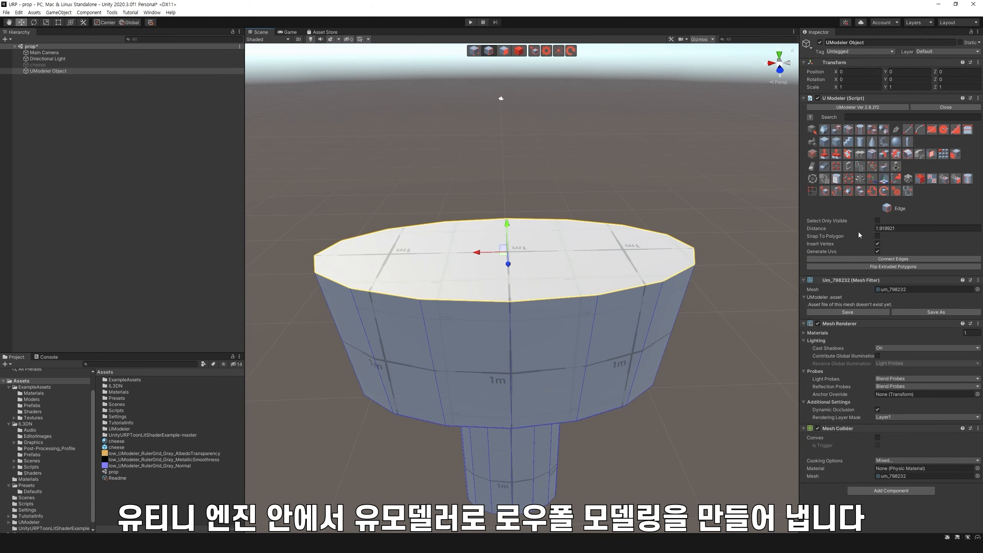
left_click(908, 154)
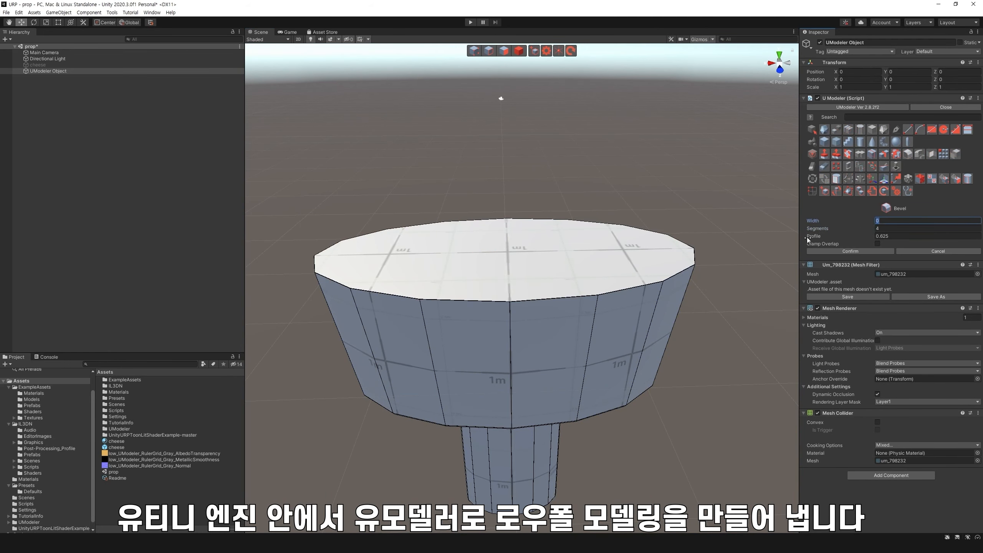
type("0.05")
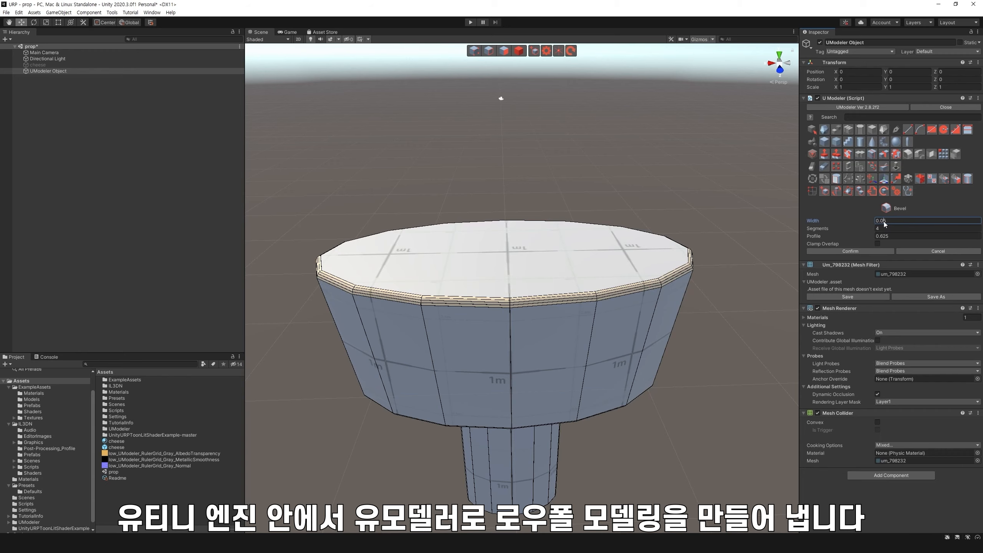
key("BackSpace")
type("4")
right_click_drag(662, 334, 701, 263)
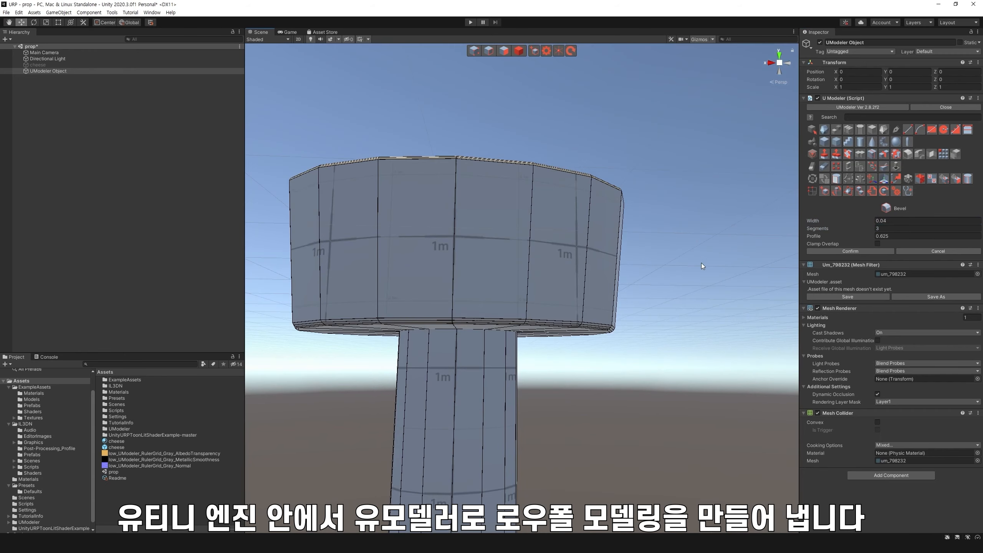
key("Return")
Loop Slice the stem with two horizontal edge loops, dividing it into three bands
right_click_drag(688, 334, 530, 229)
left_click(503, 50)
left_click(501, 244)
middle_click_drag(500, 244, 528, 269)
right_click_drag(529, 269, 539, 45)
left_click(870, 154)
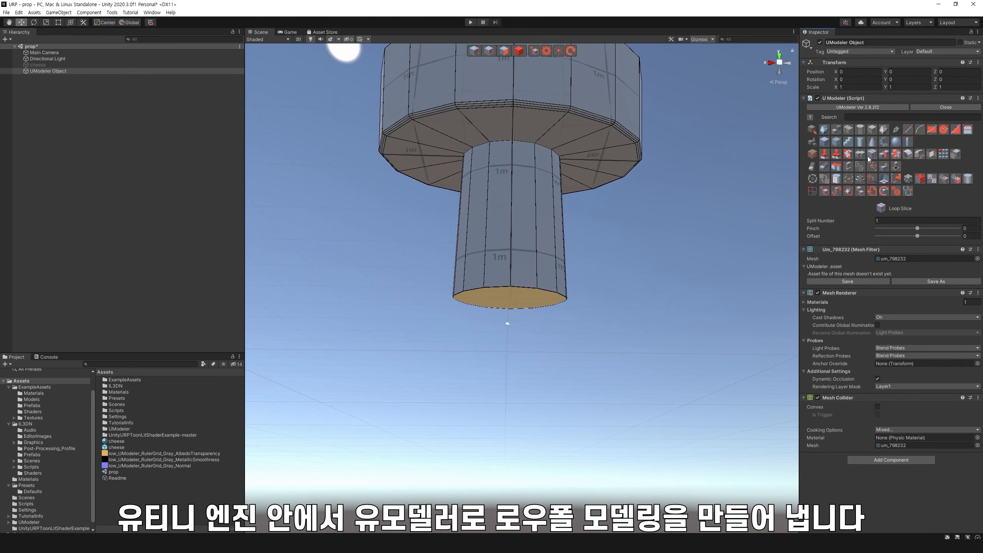
left_click(539, 226)
Select the ring of polygons around the stem's middle band and scale it slightly inward
right_click_drag(523, 67, 492, 165)
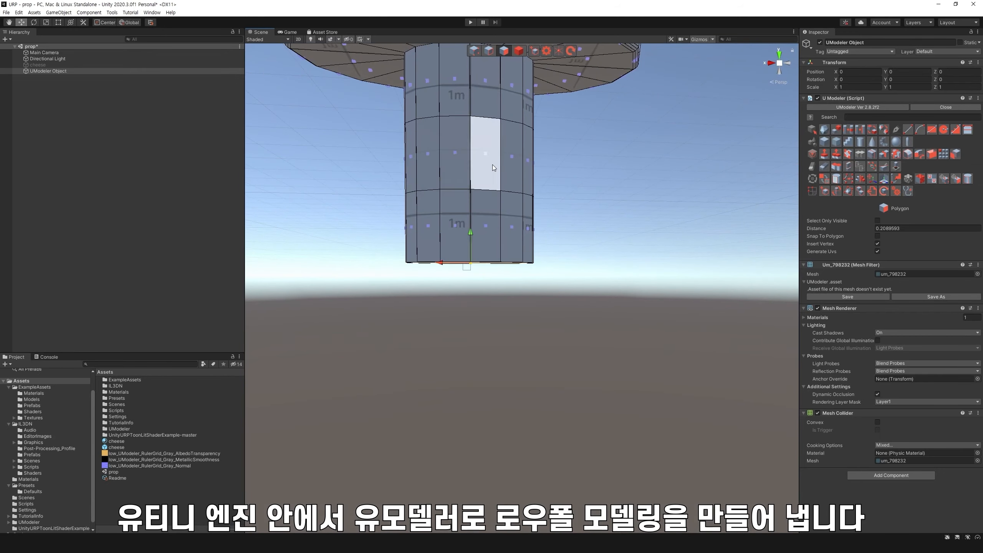
double_click(473, 164)
left_click_drag(471, 162, 469, 163)
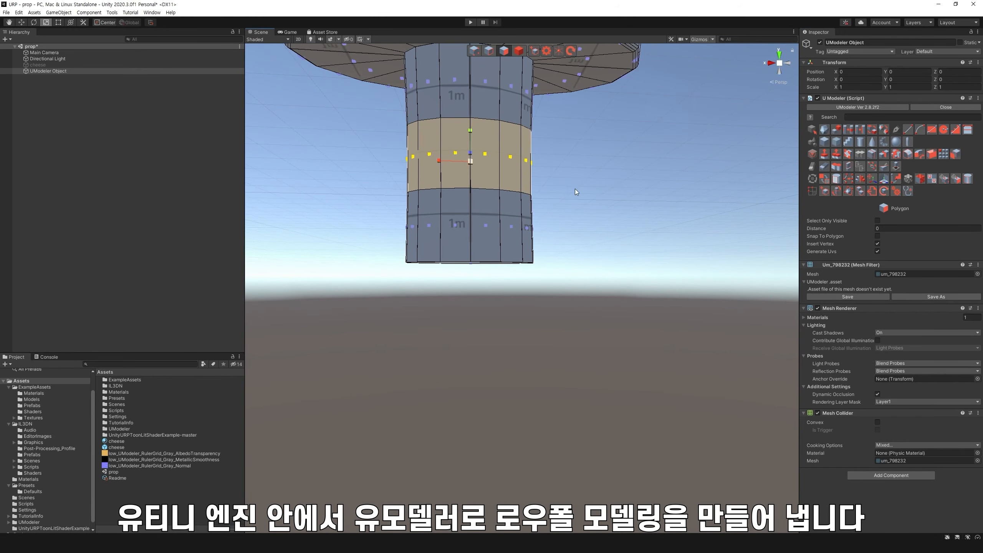
left_click(619, 182)
Extrude the stem's bottom polygon outward by scaling it into a wider, flat flange
right_click_drag(616, 192, 624, 149)
middle_click_drag(624, 149, 604, 120)
right_click_drag(605, 119, 595, 89)
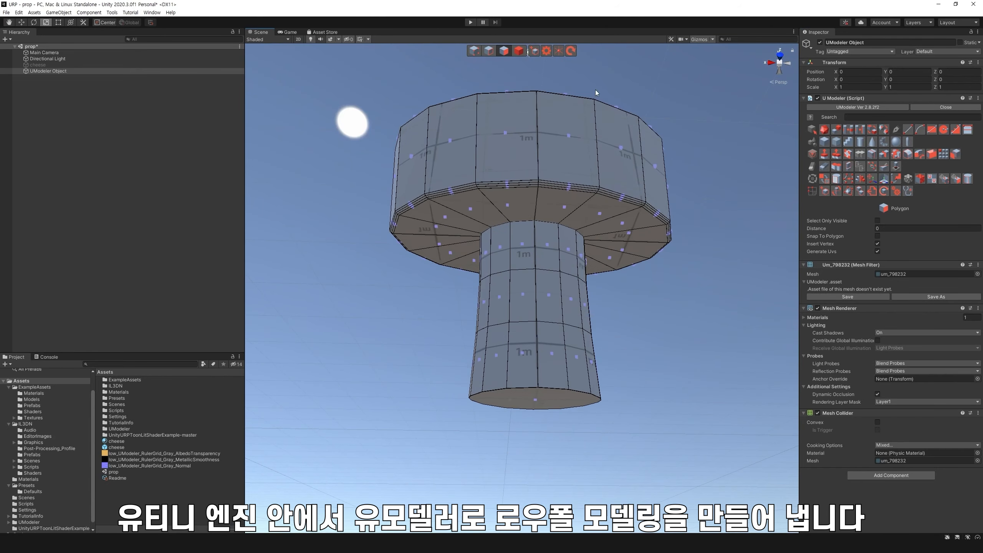
middle_click_drag(641, 201, 637, 144)
left_click(518, 319)
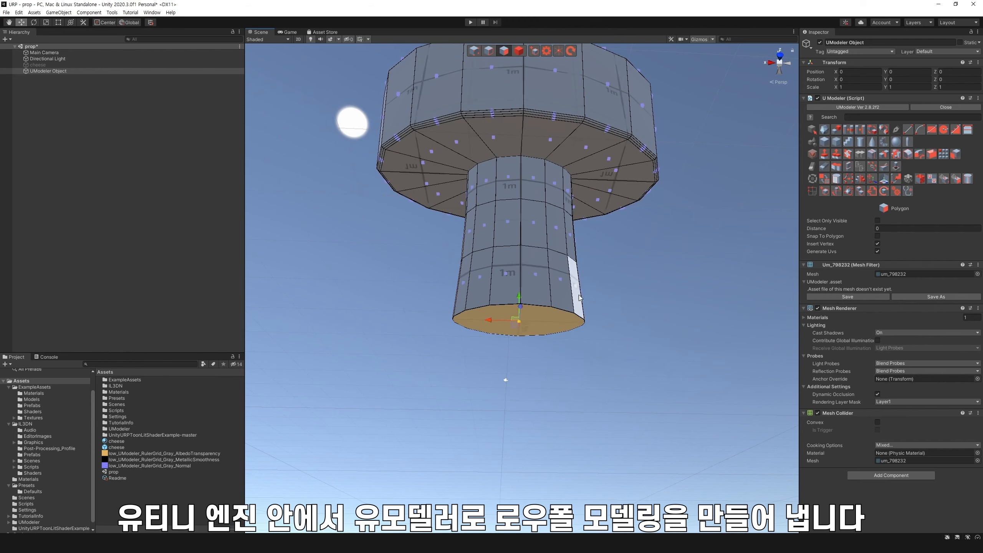
left_click_drag(520, 321, 521, 321, "shift")
right_click_drag(593, 305, 592, 367)
middle_click_drag(588, 286, 589, 344)
right_click_drag(590, 337, 517, 389)
left_click_drag(509, 386, 509, 411, "shift")
scroll(542, 380, "down", 8)
right_click_drag(669, 230, 660, 284)
middle_click_drag(660, 283, 651, 329)
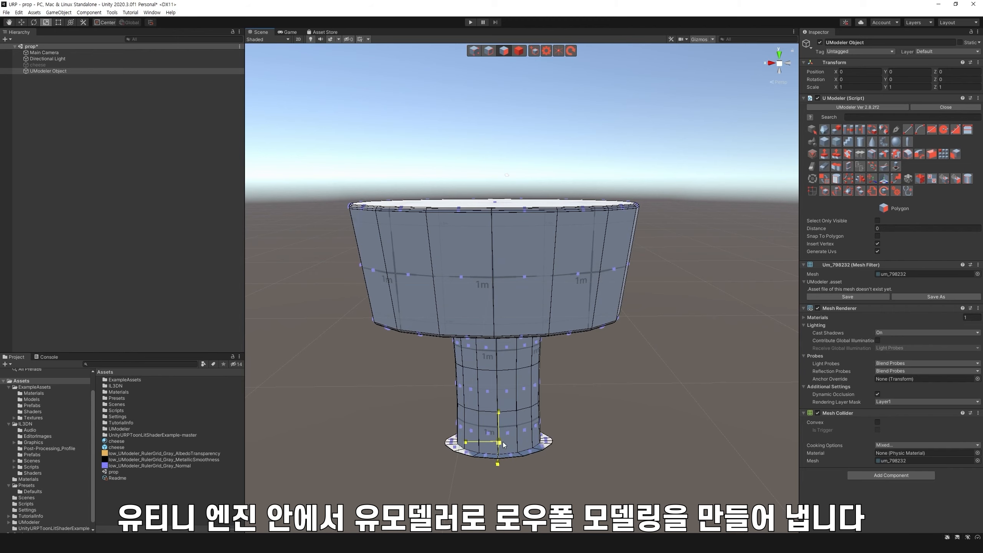
Extrude the widened bottom polygon downward by about 0.41 to form a thick round base
key("w")
middle_click_drag(502, 442, 528, 344)
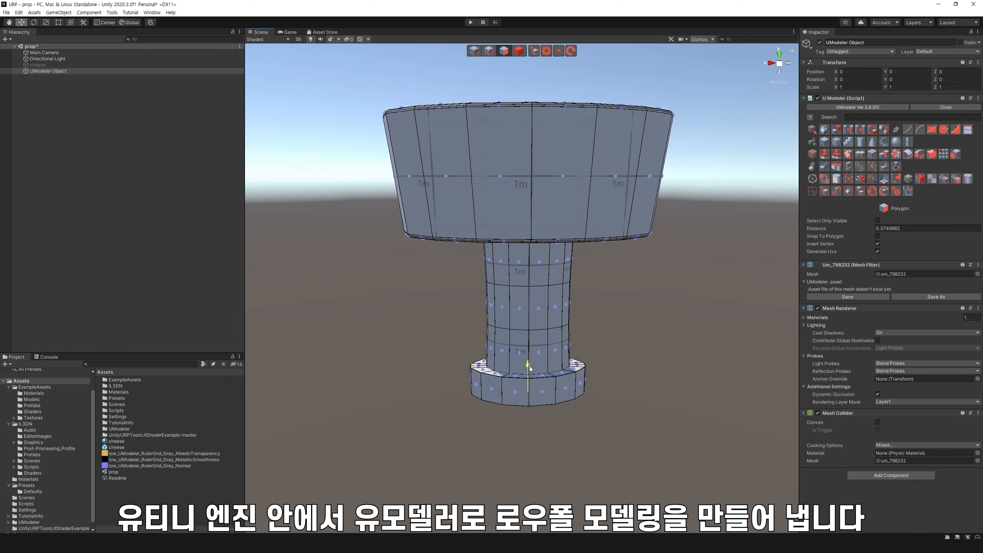
left_click_drag(530, 369, 530, 371)
Examine the head, stem and new base from above and below
right_click_drag(632, 342, 646, 300)
middle_click_drag(647, 300, 639, 294)
right_click_drag(639, 294, 635, 329)
middle_click_drag(635, 329, 628, 362)
right_click_drag(618, 395, 619, 364)
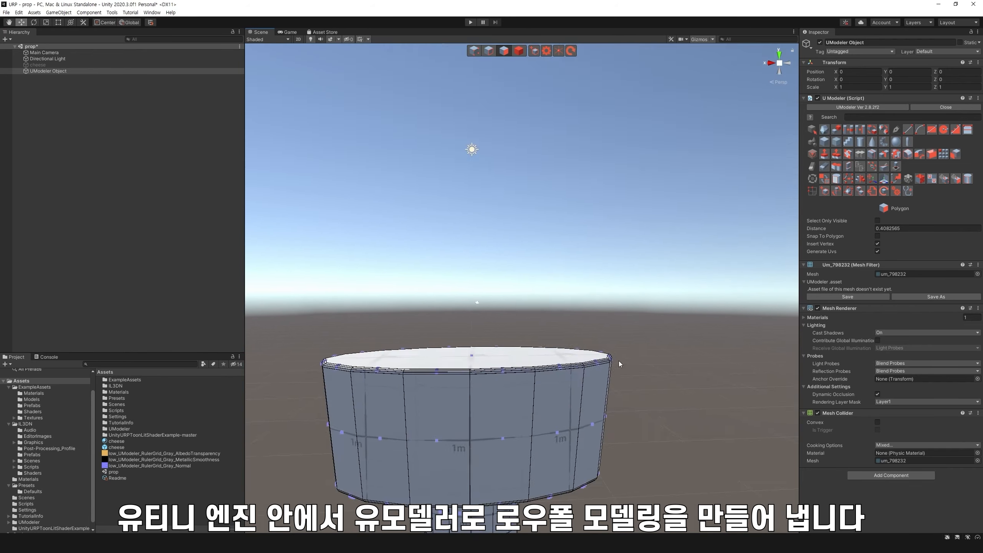
middle_click_drag(618, 361, 636, 286)
right_click_drag(636, 286, 639, 349)
middle_click_drag(639, 349, 637, 370)
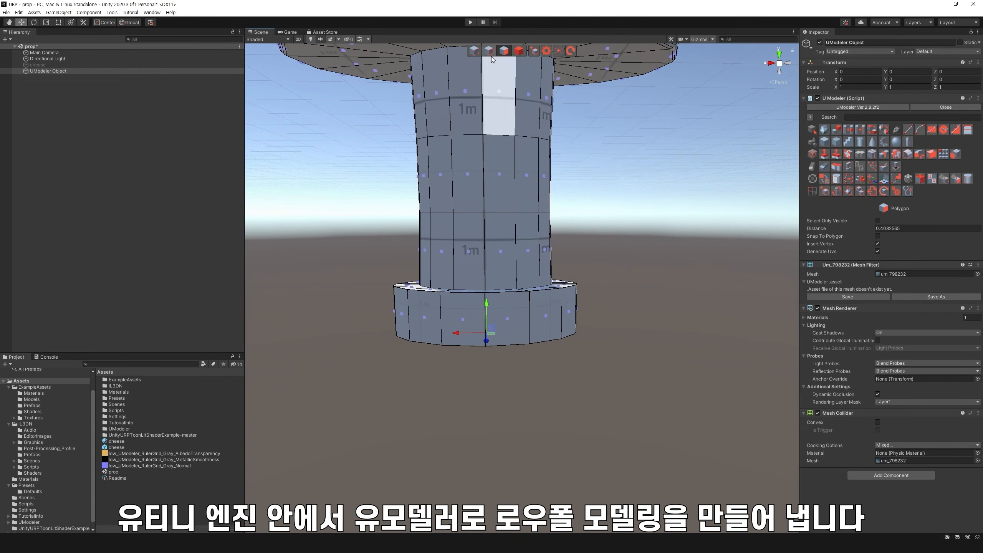
Bevel the upper rim edge loop of the base with 3 segments and a width of 0.03
left_click(489, 52)
double_click(509, 291)
left_click(907, 154)
left_click(896, 228)
left_click_drag(874, 220, 878, 221)
double_click(881, 220)
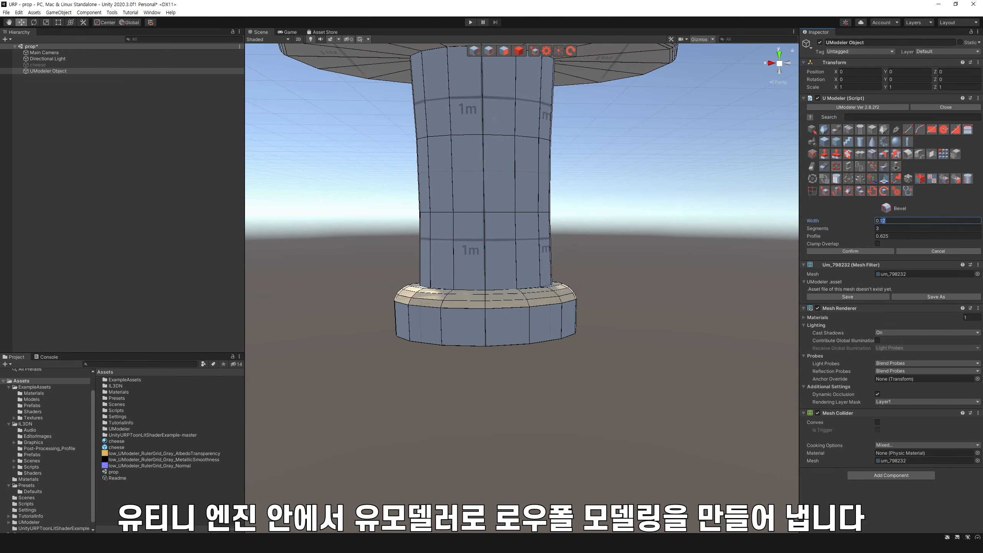
type("04")
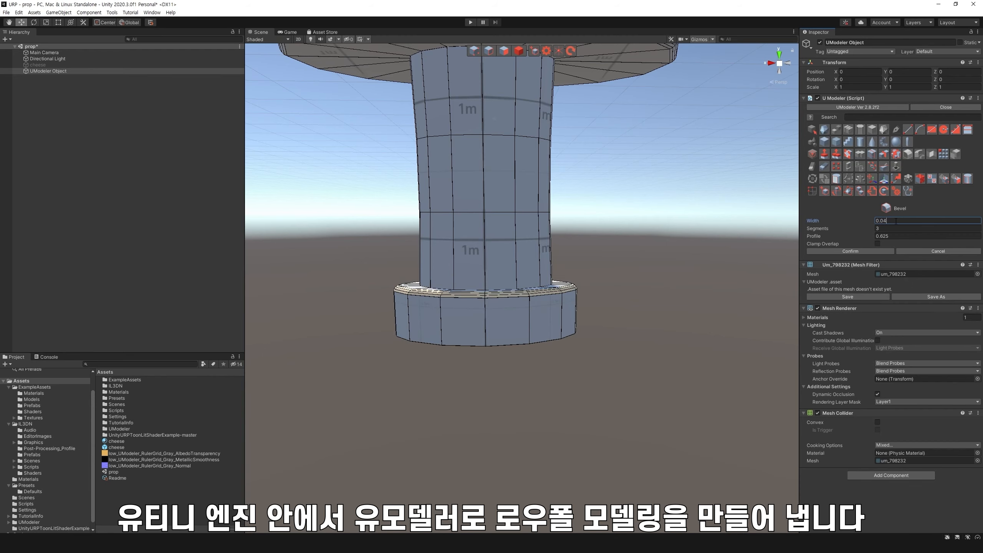
left_click_drag(714, 304, 658, 302, "alt")
double_click(883, 221)
type("03")
key("Tab")
Bevel the lower rim edges of the base with a width of 0.03 and 3 segments
middle_click_drag(658, 303, 666, 402)
left_click(488, 51)
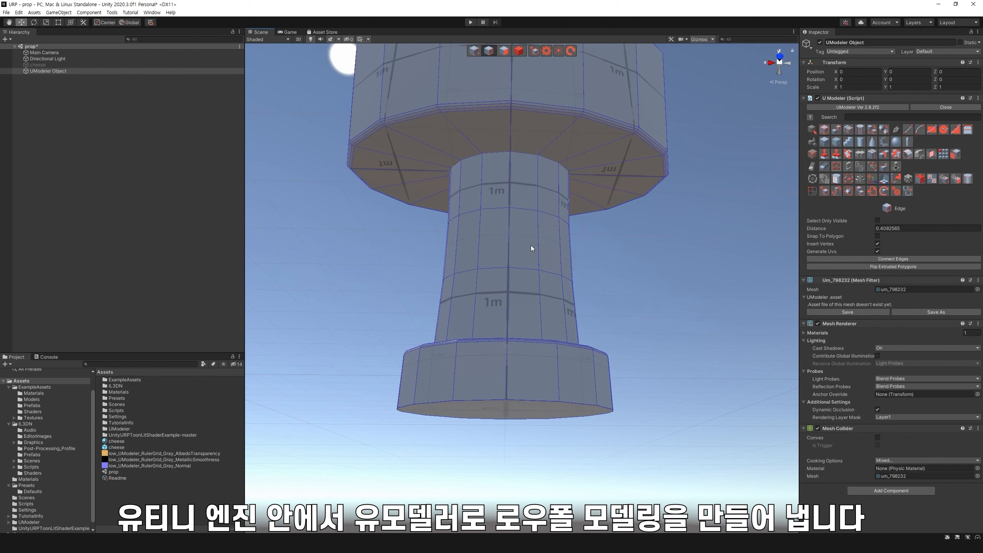
left_click(907, 154)
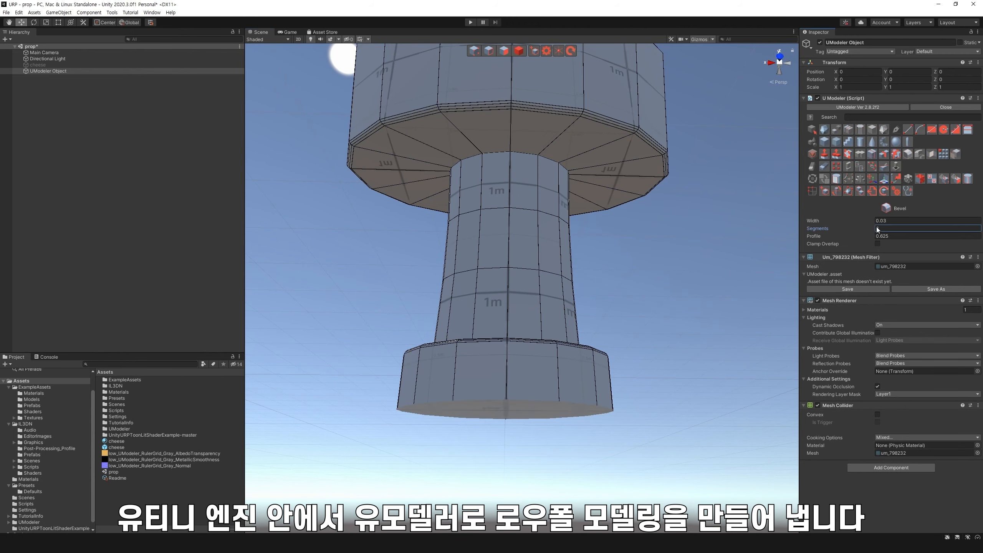
left_click(884, 221)
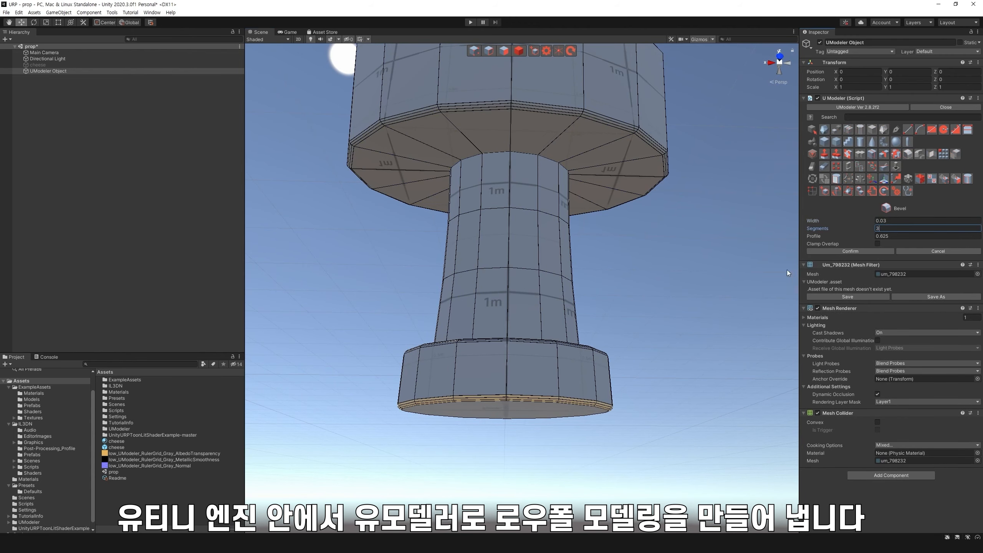
left_click_drag(707, 248, 697, 287, "alt")
middle_click_drag(697, 287, 697, 457)
left_click(519, 51)
Inset the head's top polygon individually with a thickness of about 0.2, keeping bridge edges on
left_click_drag(654, 166, 665, 223, "alt")
scroll(665, 223, "down", 4)
middle_click_drag(707, 194, 687, 231)
left_click(504, 51)
left_click(513, 289)
left_click_drag(635, 252, 646, 296, "alt")
middle_click_drag(646, 296, 647, 289)
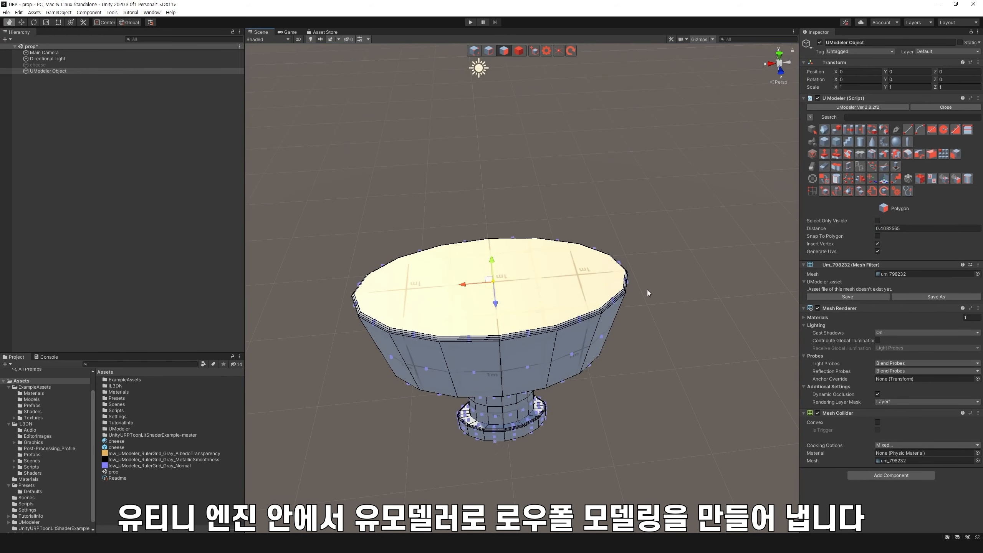
left_click_drag(639, 180, 648, 193, "alt")
middle_click_drag(647, 193, 649, 210)
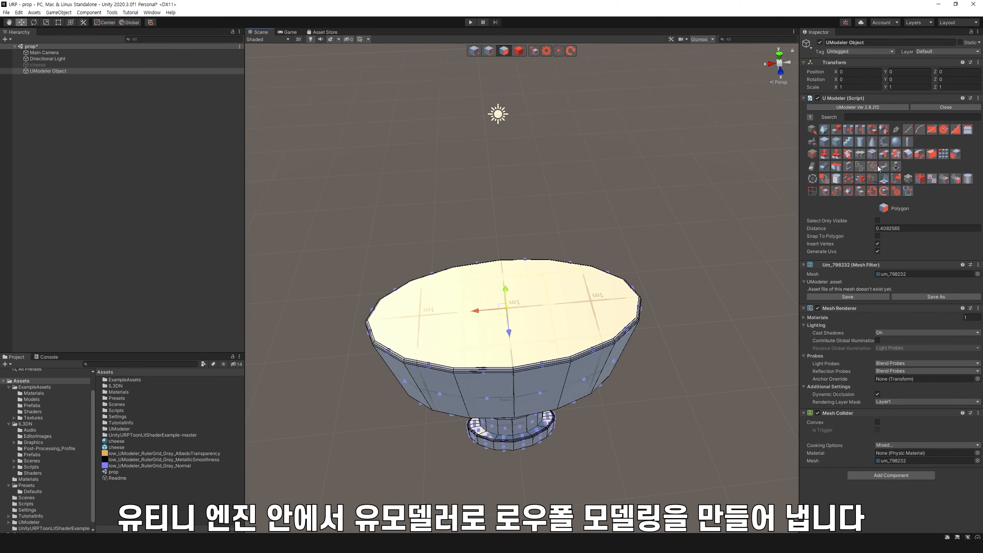
left_click(847, 179)
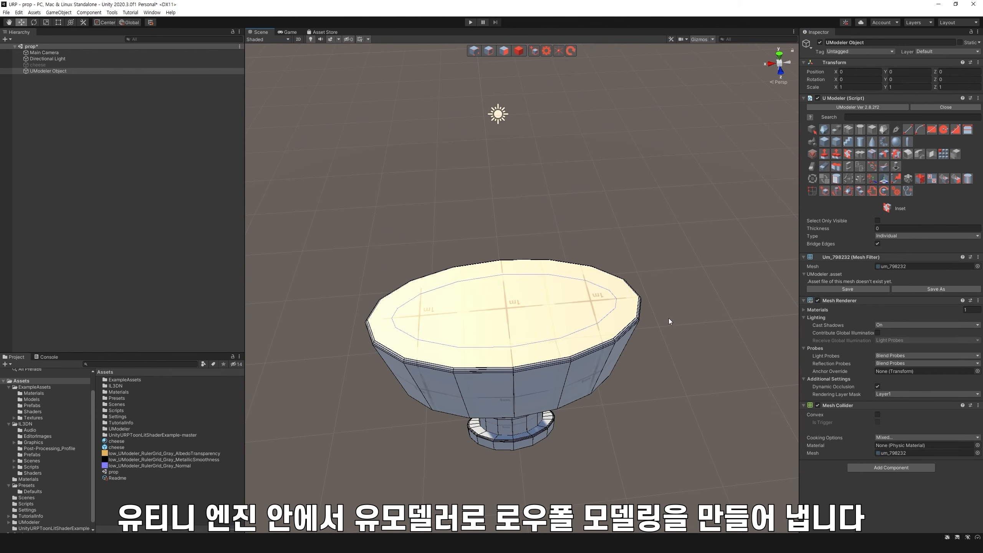
left_click_drag(480, 330, 480, 329)
key("ctrl+z")
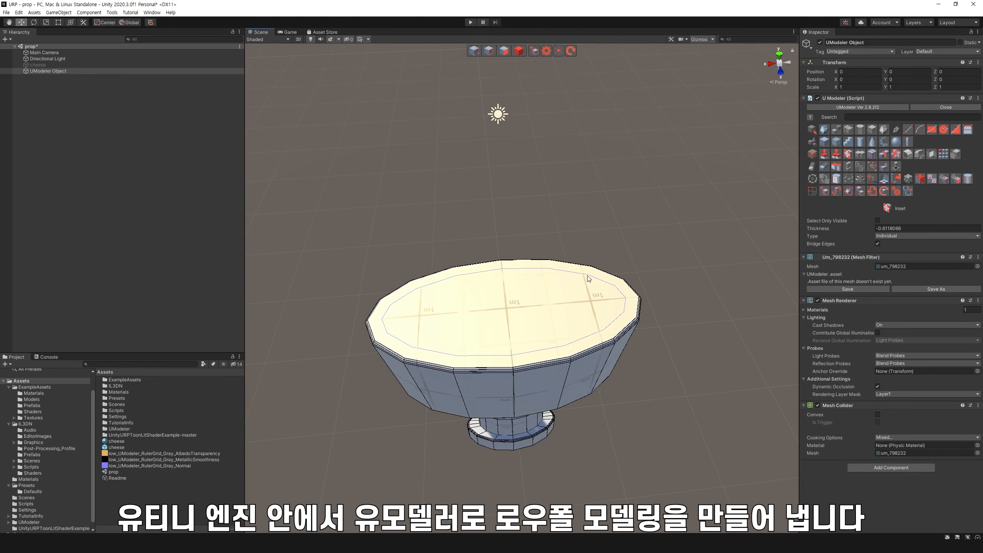
left_click(588, 279)
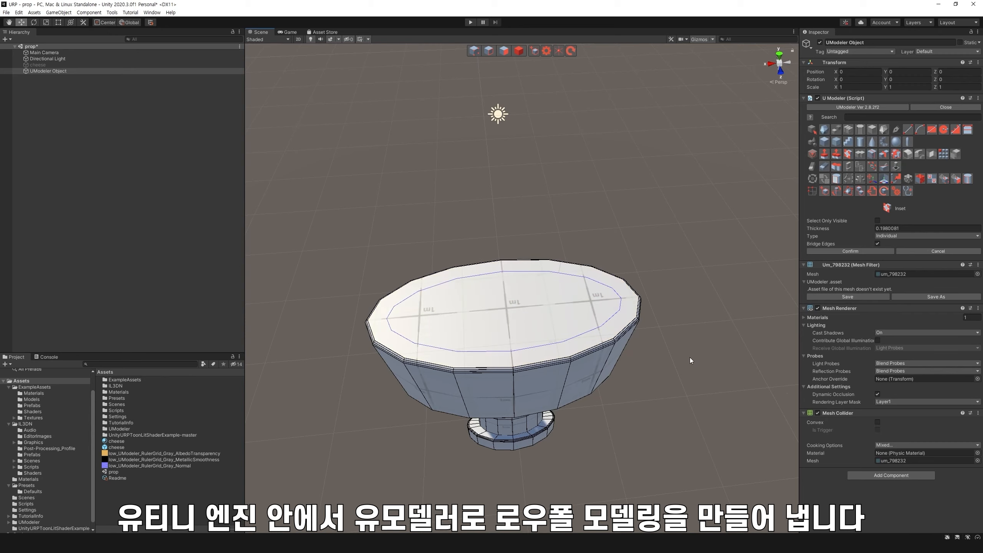
Scale the inset top polygon along the Z axis into a narrower oval
left_click(504, 51)
left_click_drag(664, 233, 671, 136, "alt")
middle_click_drag(671, 136, 675, 337)
left_click_drag(654, 194, 632, 289, "alt")
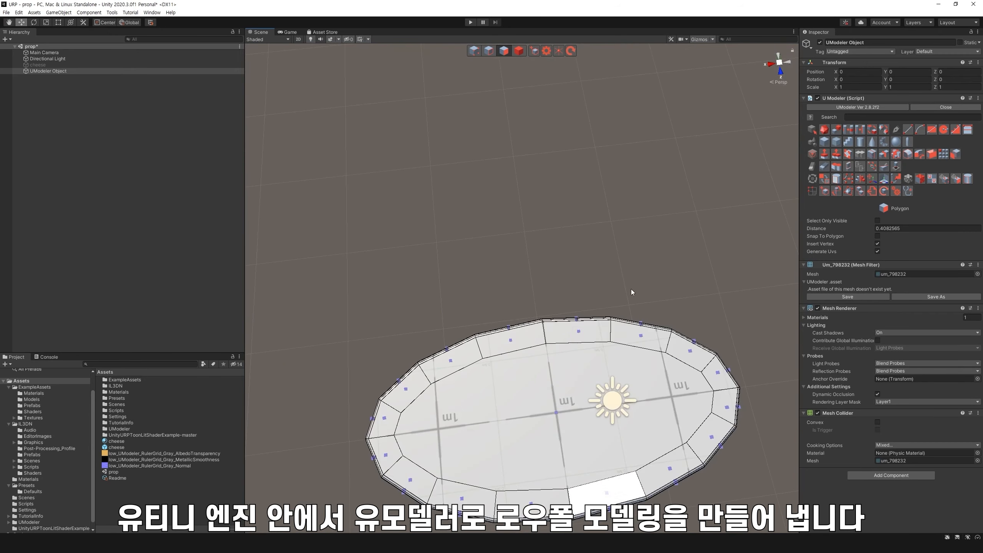
middle_click_drag(631, 289, 633, 150)
left_click(475, 51)
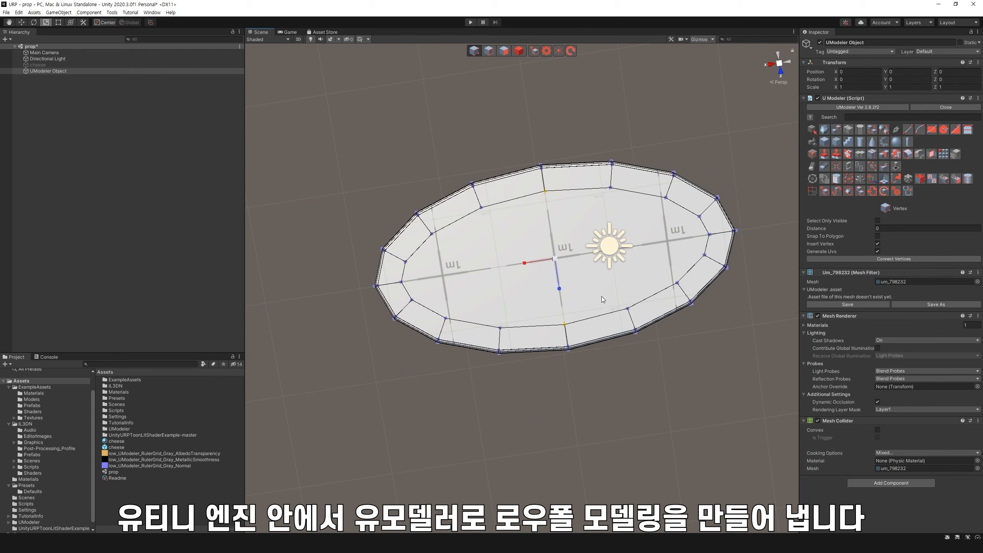
left_click(509, 52)
left_click(558, 275)
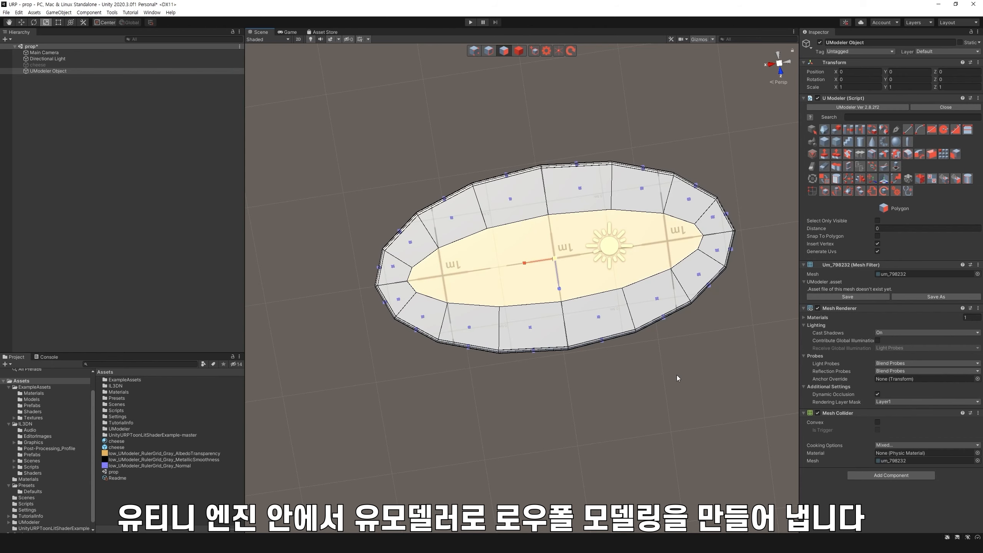
Scale the inner oval's middle front and back vertices closer together along Z, in line with their neighbours
left_click_drag(677, 375, 660, 294, "alt")
left_click(474, 51)
left_click_drag(542, 128, 551, 194, "alt")
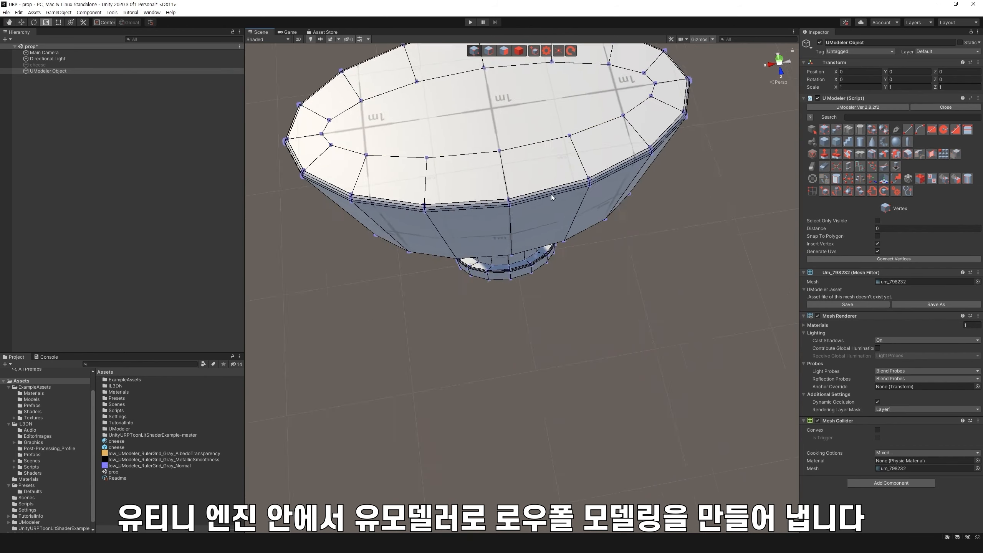
middle_click_drag(551, 194, 573, 310)
left_click(558, 292)
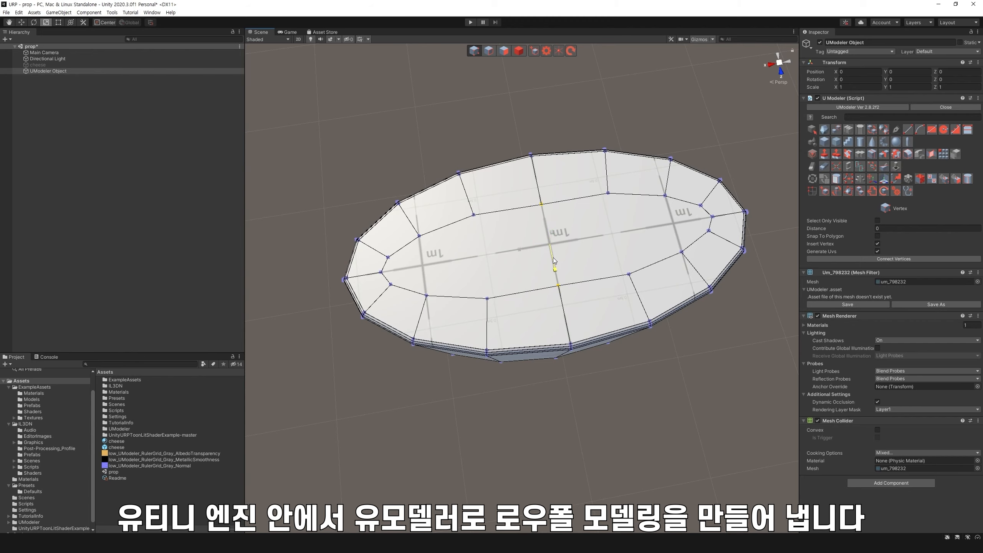
left_click_drag(553, 258, 553, 259)
Extrude the inner oval polygons on the head's top upward into a tall slab
left_click_drag(596, 271, 630, 162, "alt")
middle_click_drag(630, 161, 605, 196)
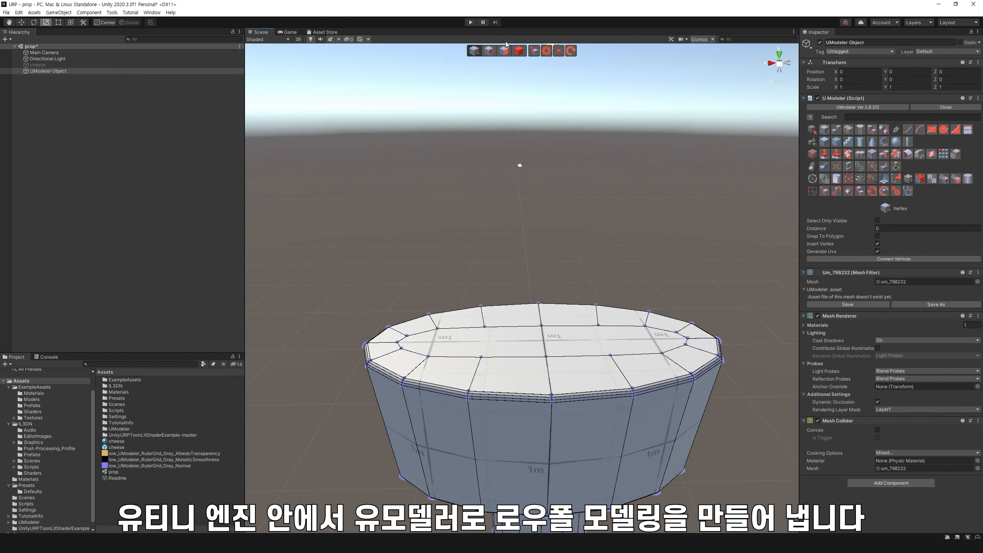
left_click(504, 51)
left_click(598, 338)
left_click(503, 341, "shift")
key("w")
scroll(599, 274, "down", 5)
left_click_drag(524, 322, 539, 72, "shift")
Raise the middle of the slab's top to shape it into a pointed arch
left_click_drag(629, 167, 645, 234, "alt")
scroll(645, 233, "down", 4)
middle_click_drag(645, 233, 647, 251)
left_click_drag(647, 251, 642, 213, "alt")
middle_click_drag(642, 213, 636, 224)
left_click_drag(637, 224, 635, 194, "alt")
left_click_drag(469, 138, 476, 71)
Loop Slice the slab just below its arched top with a split number of 1
left_click_drag(628, 217, 634, 250, "alt")
scroll(619, 267, "up", 3)
middle_click_drag(597, 275, 636, 269)
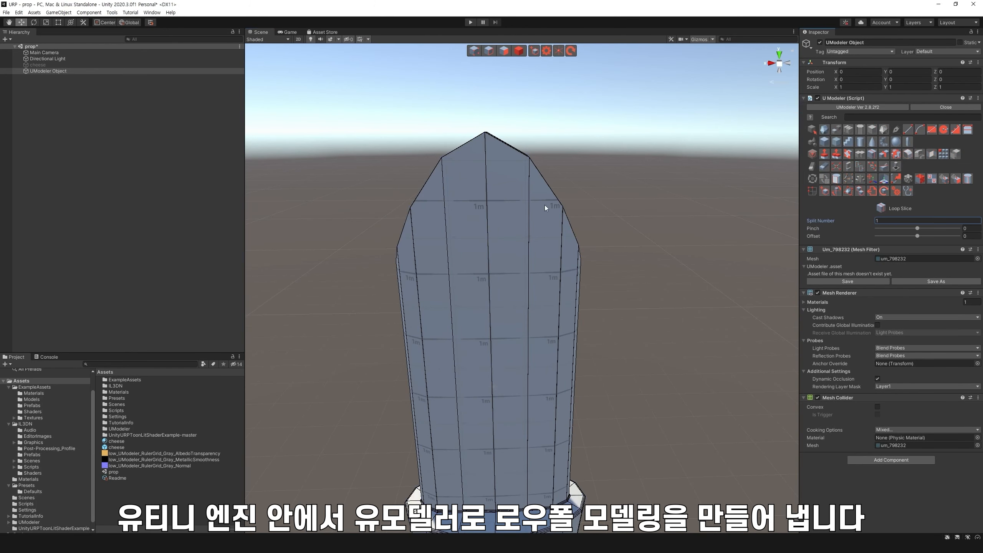
left_click(489, 173)
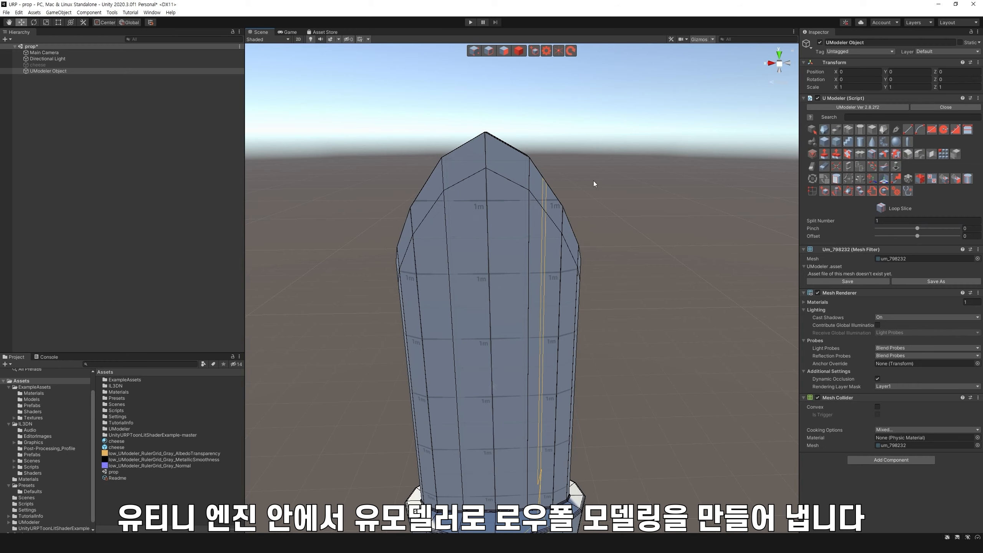
Switch to vertex editing and pull the middle vertex at one shoulder of the slab's arch outward along X
left_click_drag(650, 177, 665, 220, "alt")
middle_click_drag(665, 220, 669, 248)
left_click_drag(669, 248, 722, 248, "alt")
middle_click_drag(721, 248, 734, 234)
left_click(474, 50)
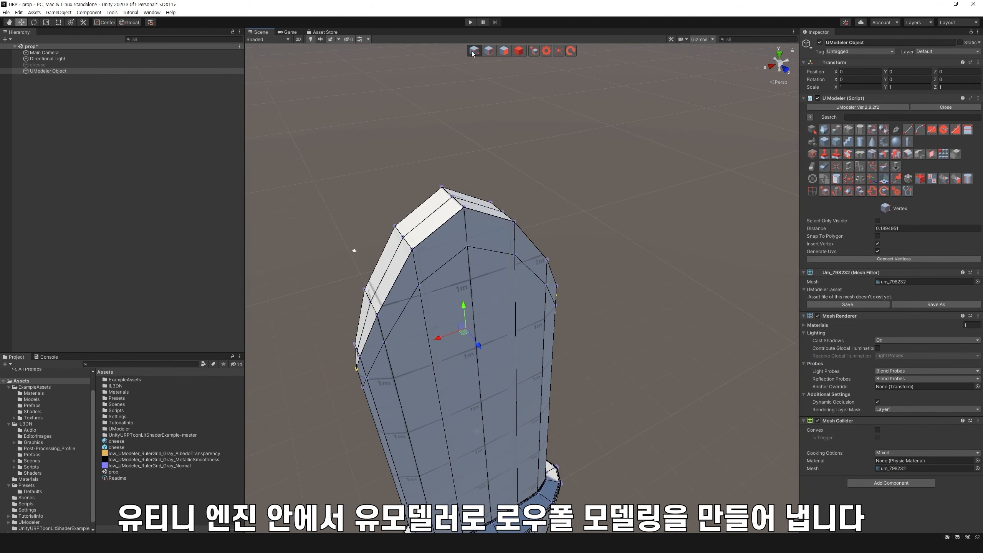
left_click_drag(624, 166, 557, 129, "alt")
middle_click_drag(557, 130, 631, 167)
left_click_drag(536, 161, 568, 197)
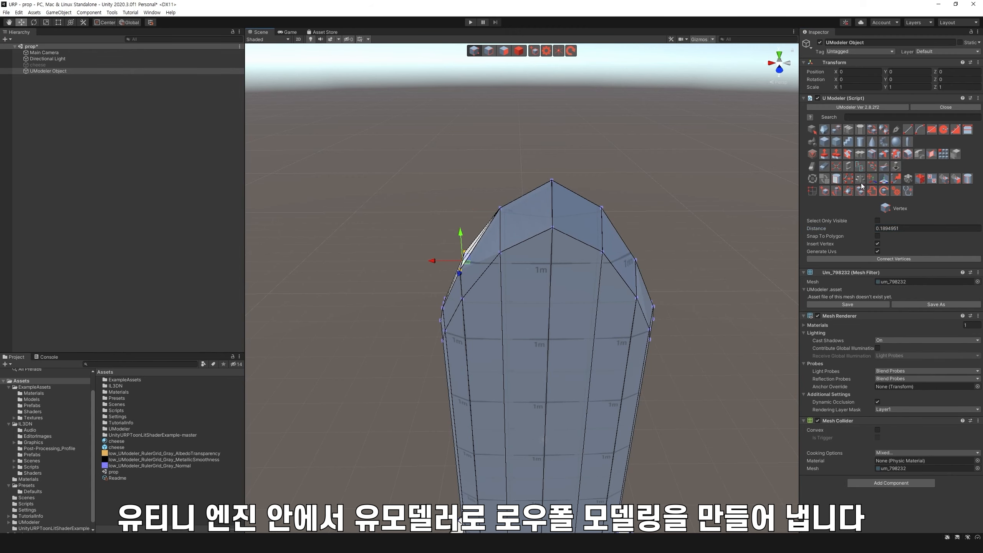
Adjust the matching middle vertices at the opposite shoulder of the slab so both narrow sides form a ridge
left_click_drag(721, 232, 588, 200, "alt")
middle_click_drag(588, 200, 371, 141)
middle_click_drag(607, 226, 686, 202)
left_click_drag(650, 237, 636, 234)
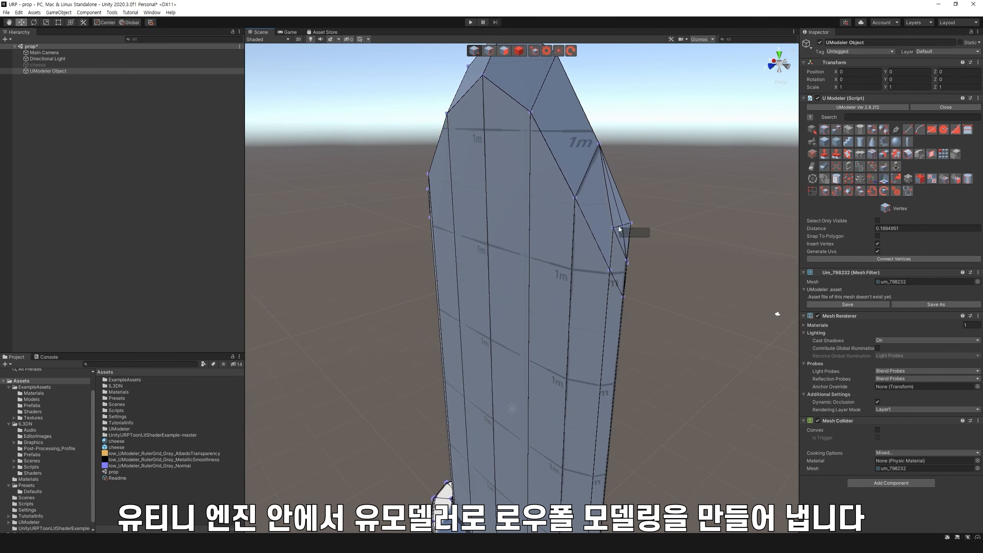
left_click_drag(702, 253, 622, 232, "alt")
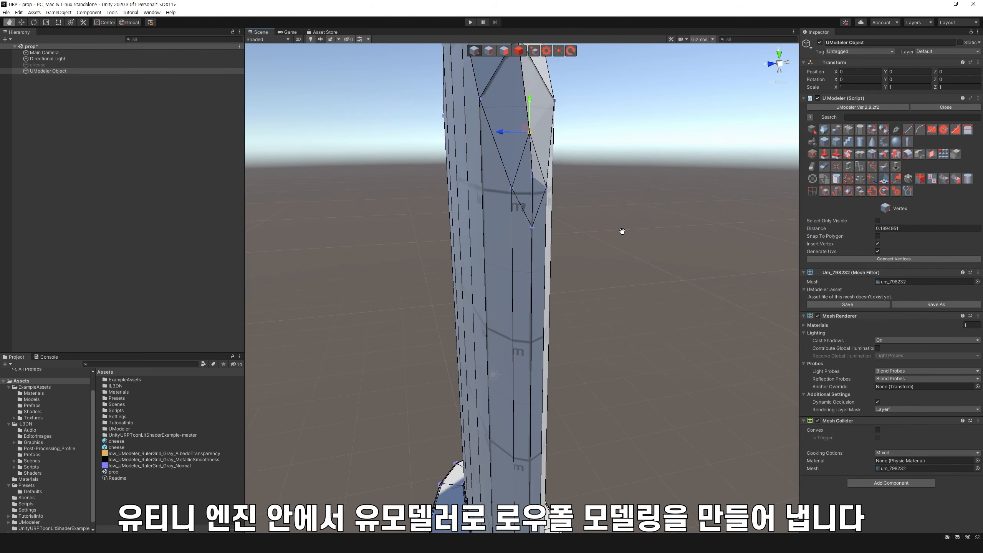
middle_click_drag(638, 135, 621, 237)
middle_click_drag(782, 239, 666, 239)
left_click_drag(666, 239, 517, 284, "alt")
middle_click_drag(517, 284, 542, 295)
left_click_drag(574, 251, 593, 267)
middle_click_drag(751, 282, 681, 214)
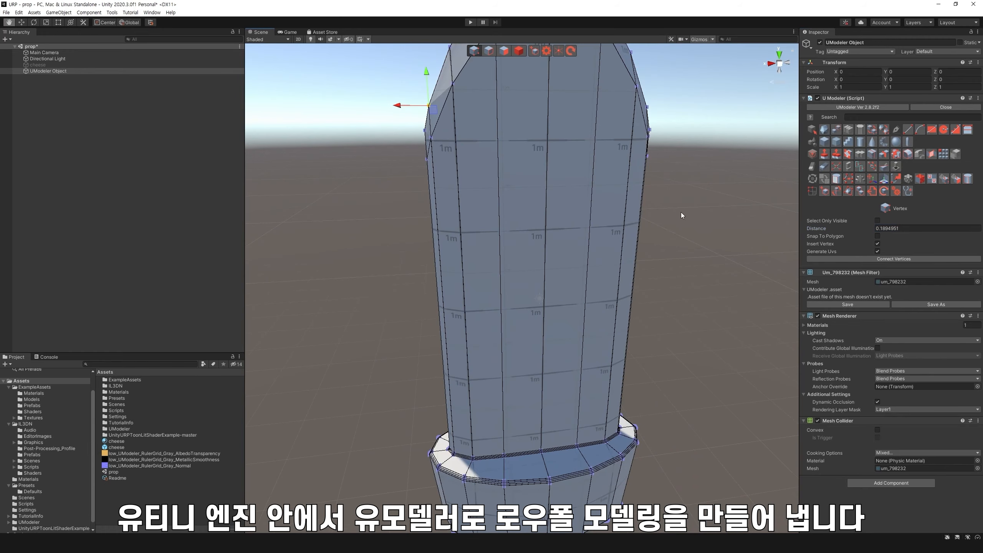
Examine the slab's shoulders and narrow sides from the front and the side
middle_click_drag(766, 236, 685, 220)
left_click_drag(685, 220, 480, 217, "alt")
middle_click_drag(387, 212, 432, 216)
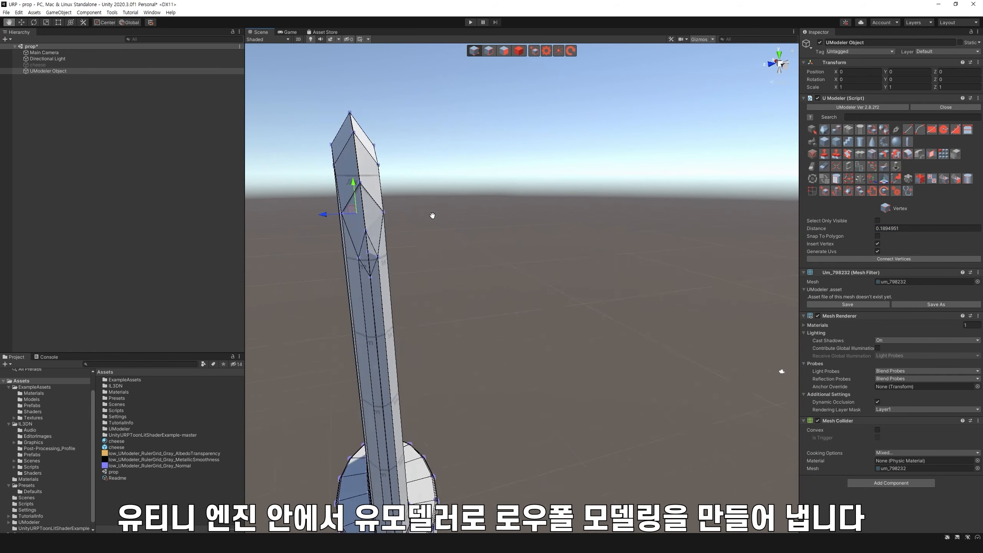
left_click_drag(432, 215, 559, 219, "alt")
middle_click_drag(559, 219, 650, 263)
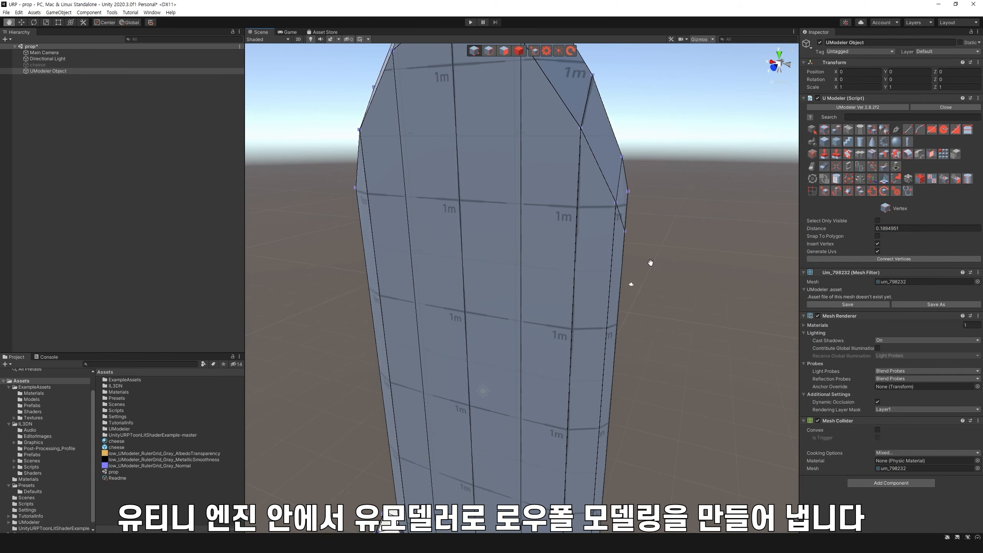
middle_click_drag(708, 174, 691, 246)
scroll(685, 246, "down", 4)
left_click_drag(639, 241, 697, 185, "alt")
middle_click_drag(698, 185, 678, 118)
middle_click_drag(651, 176, 647, 236)
left_click_drag(647, 236, 511, 204, "alt")
middle_click_drag(511, 204, 402, 186)
left_click_drag(403, 185, 431, 193, "alt")
middle_click_drag(426, 147, 420, 222)
Select the short vertical centre edge just below the slab's shoulder, then return to vertex editing
left_click(489, 50)
left_click(475, 249)
middle_click_drag(487, 309, 478, 287)
middle_click_drag(546, 301, 559, 296)
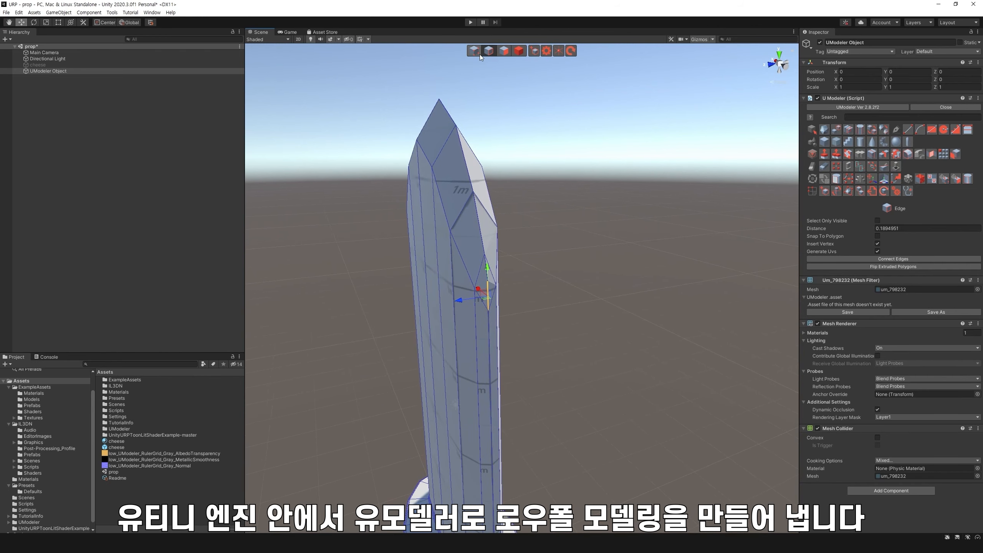
left_click(476, 52)
left_click_drag(512, 179, 601, 196, "alt")
middle_click_drag(545, 309, 616, 254)
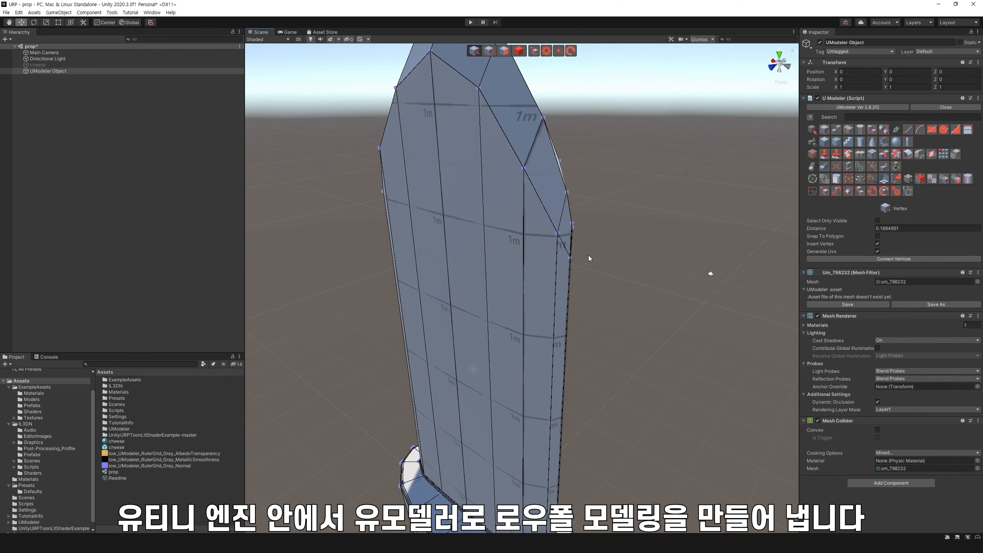
left_click_drag(588, 255, 568, 248, "alt")
scroll(567, 247, "up", 6)
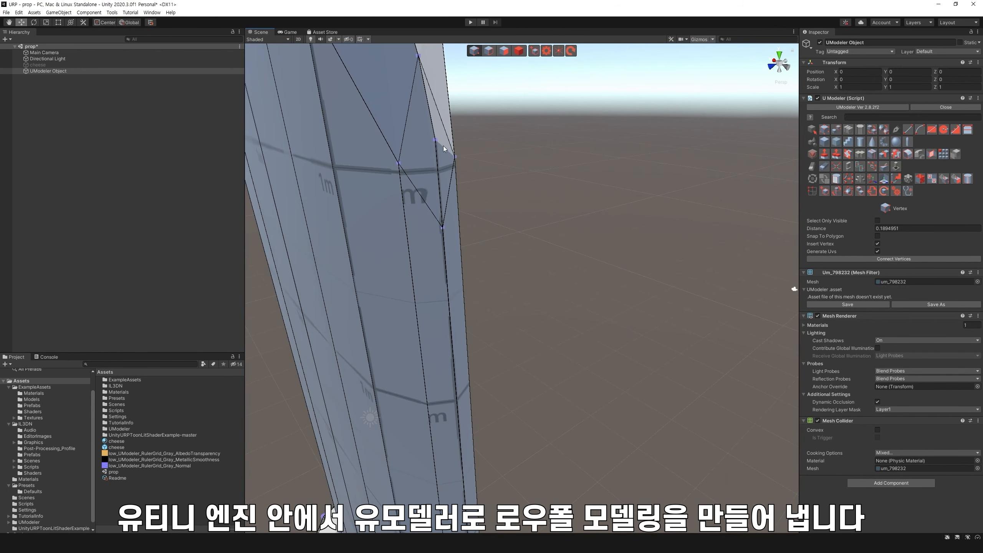
Adjust the two centre vertices on each of the slab's narrow sides just below the shoulder
left_click(839, 167)
left_click_drag(569, 196, 615, 160, "alt")
scroll(590, 171, "down", 5)
middle_click_drag(615, 161, 524, 174)
left_click_drag(525, 173, 476, 186, "alt")
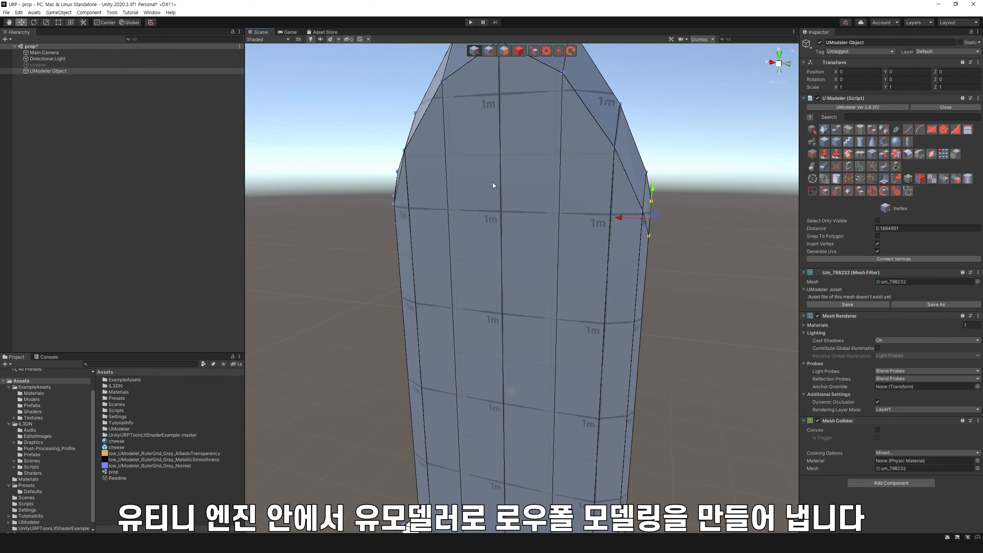
left_click_drag(535, 214, 626, 204, "alt")
middle_click_drag(626, 204, 407, 184)
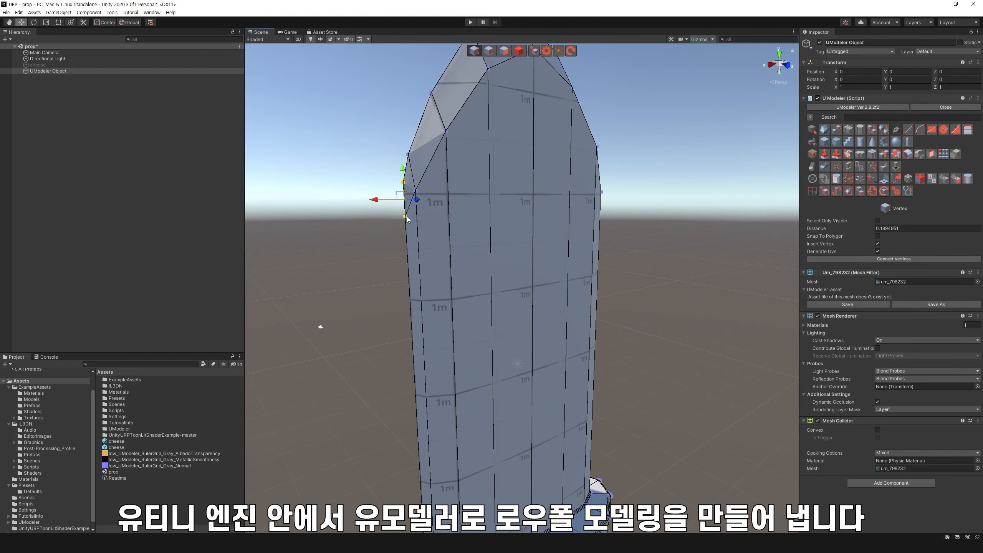
Inspect the slab's narrow sides, its arched top and the joint where it meets the head
left_click_drag(576, 198, 645, 213, "alt")
middle_click_drag(645, 213, 600, 190)
left_click_drag(600, 191, 637, 214, "alt")
middle_click_drag(637, 213, 656, 222)
middle_click_drag(657, 329, 658, 199)
middle_click_drag(649, 379, 654, 285)
middle_click_drag(430, 306, 567, 307)
left_click_drag(567, 307, 626, 312, "alt")
middle_click_drag(626, 312, 662, 324)
left_click_drag(662, 324, 697, 324, "alt")
middle_click_drag(697, 324, 701, 323)
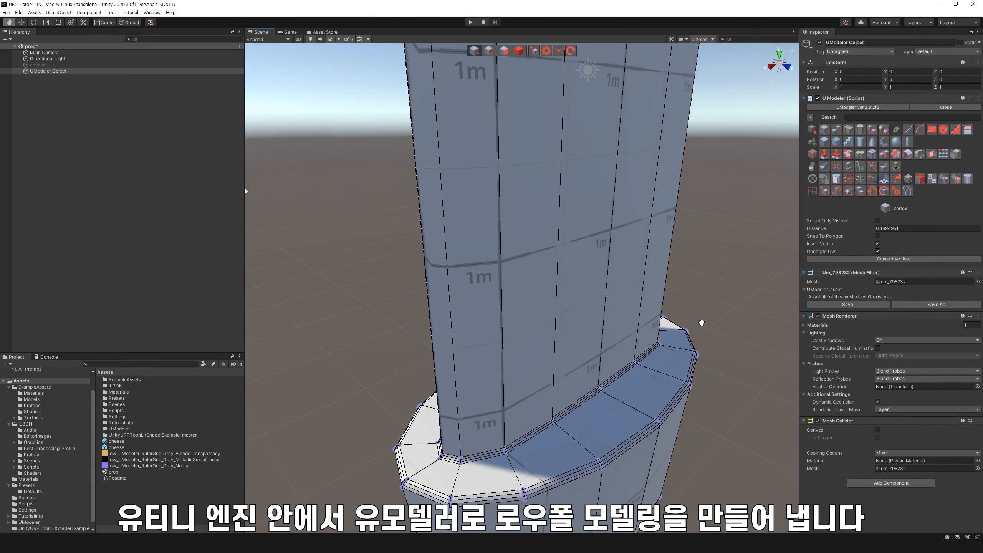
scroll(706, 294, "down", 6)
middle_click_drag(707, 288, 696, 318)
left_click_drag(695, 319, 675, 325, "alt")
middle_click_drag(676, 325, 685, 306)
left_click_drag(685, 306, 635, 298, "alt")
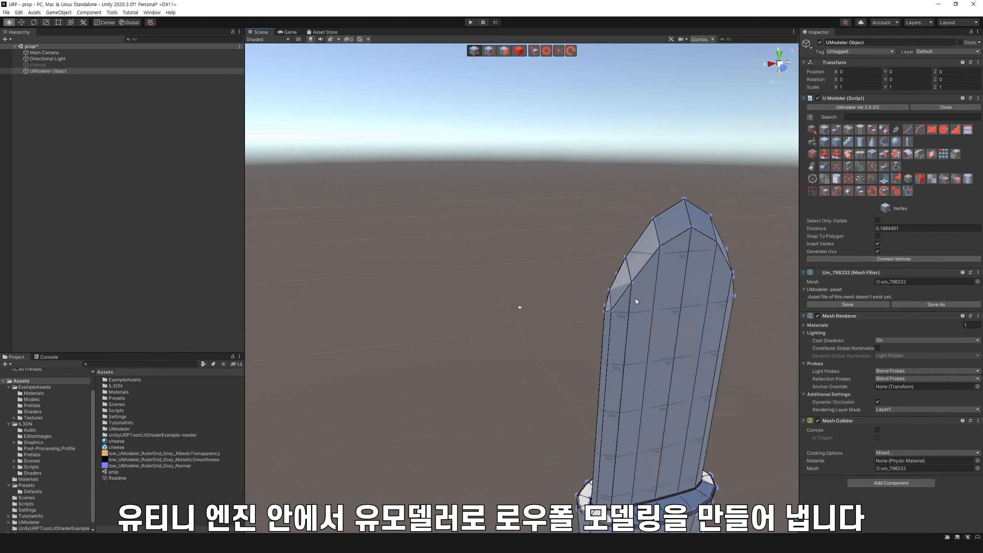
middle_click_drag(635, 298, 591, 268)
left_click_drag(591, 268, 516, 266, "alt")
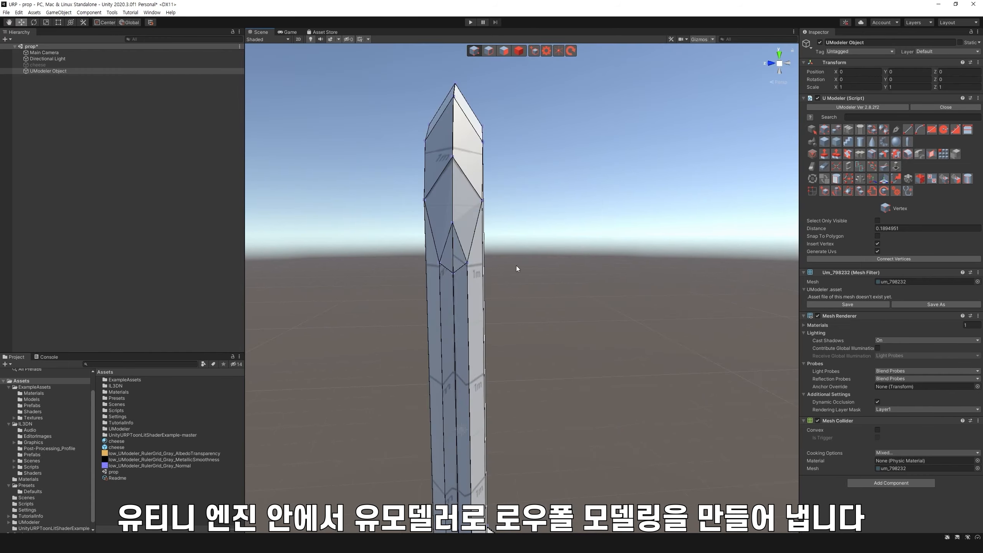
Select the front and back shoulder vertices on both sides of the slab and scale them closer together along Z
mouse_move(515, 266)
middle_mouse_down()
mouse_move(536, 238)
mouse_move(529, 280)
middle_mouse_up()
left_click_drag(507, 302, 453, 145)
left_click_drag(468, 244, 437, 240, "alt")
left_click_drag(433, 293, 586, 314, "alt")
left_click_drag(464, 196, 506, 301)
left_click_drag(511, 304, 678, 301, "alt")
key("r")
left_click_drag(453, 232, 513, 293)
middle_click_drag(513, 290, 525, 317)
left_click_drag(525, 317, 523, 331, "alt")
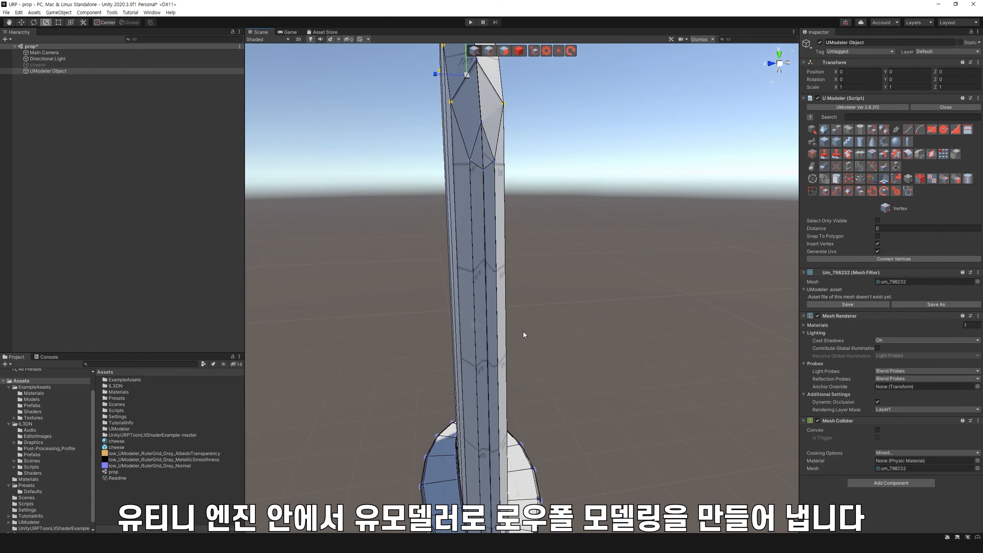
middle_click_drag(523, 332, 524, 371)
left_click_drag(442, 175, 452, 175)
Try to move a short edge at the shoulder on the slab's narrow side, then undo the move
left_click_drag(520, 258, 478, 287, "alt")
scroll(488, 291, "down", 4)
middle_click_drag(554, 324, 566, 297)
left_click_drag(567, 297, 605, 302, "alt")
middle_click_drag(605, 302, 603, 305)
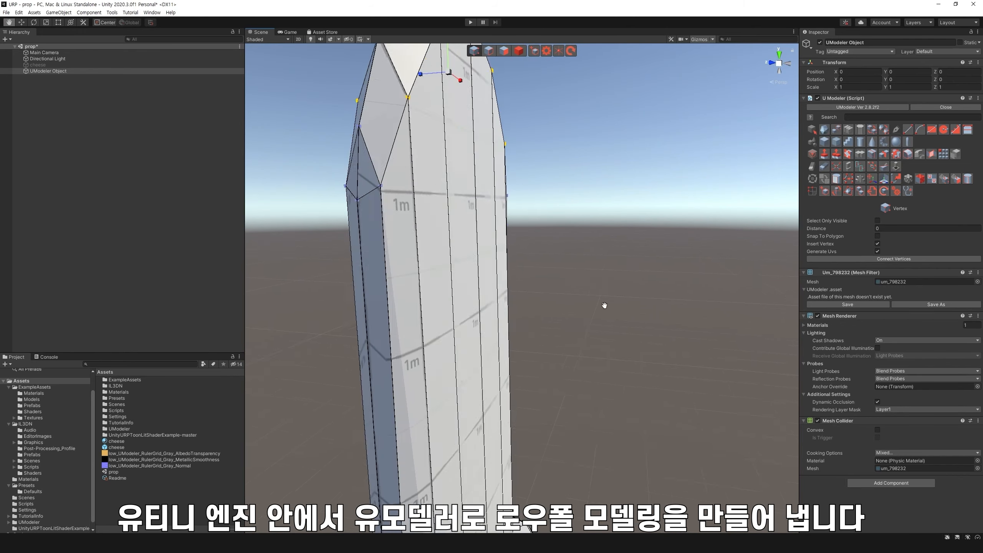
left_click_drag(603, 306, 639, 300, "alt")
left_click(488, 51)
double_click(475, 192)
left_click_drag(573, 210, 611, 196, "alt")
middle_click_drag(635, 159, 624, 194)
left_click(453, 94)
middle_click_drag(453, 95, 452, 141)
left_click(433, 232)
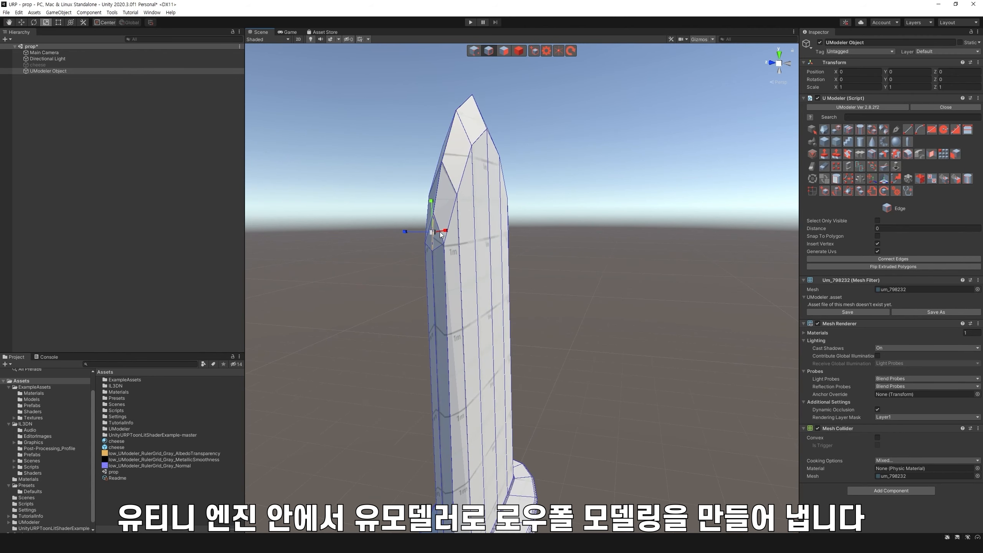
left_click_drag(433, 234, 521, 251, "alt")
scroll(521, 251, "up", 4)
key("w")
left_click_drag(426, 312, 337, 336)
key("ctrl+z")
left_click(660, 315)
Return the prop to object mode and save the scene
scroll(660, 316, "down", 4)
right_click_drag(691, 336, 595, 332)
scroll(595, 332, "down", 3)
left_click_drag(595, 332, 633, 323, "alt")
right_click_drag(632, 323, 649, 309)
left_click(872, 154)
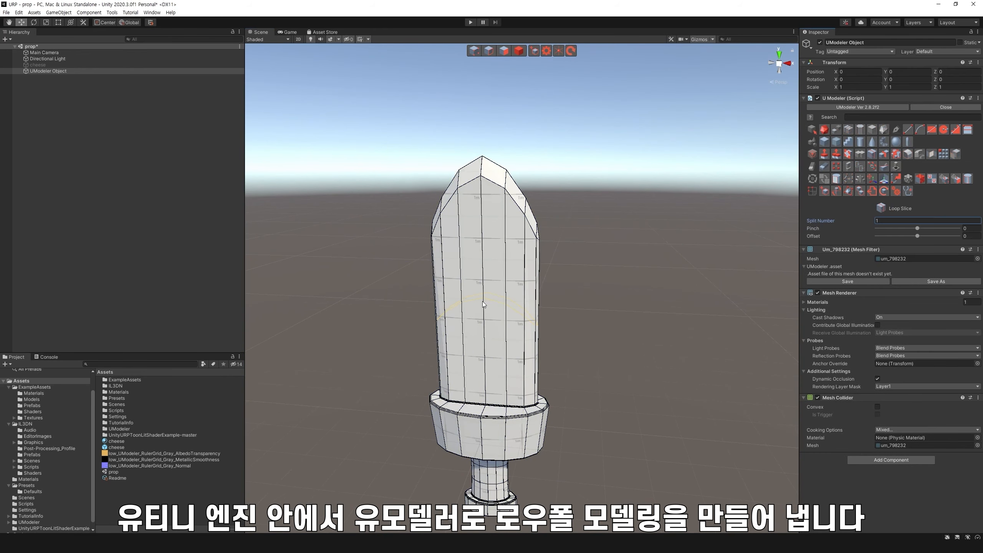
left_click(519, 51)
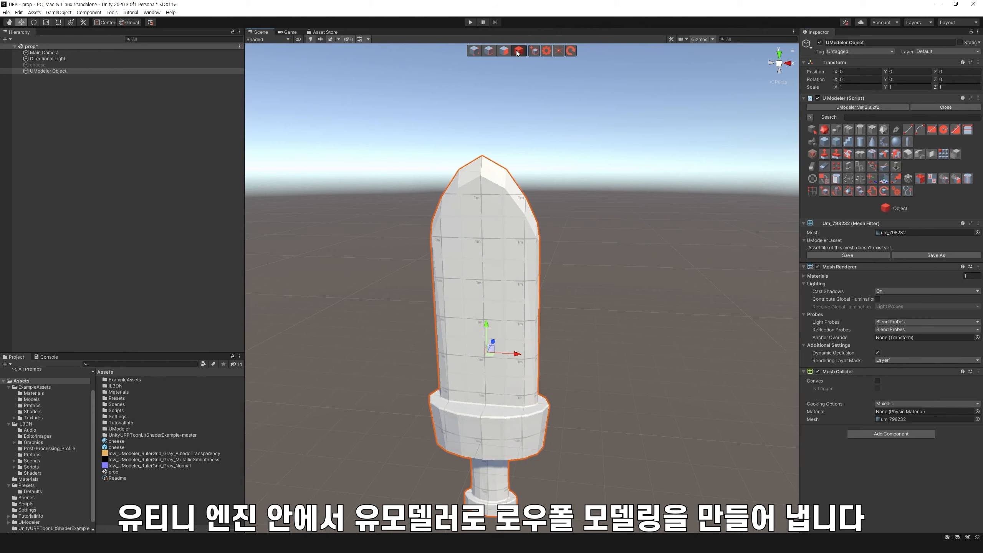
key("ctrl+s")
Select all of the prop's polygons and put them in a new smoothing group
left_click_drag(590, 290, 626, 267, "alt")
middle_click_drag(626, 271, 605, 248)
left_click(504, 51)
left_click_drag(373, 137, 609, 508)
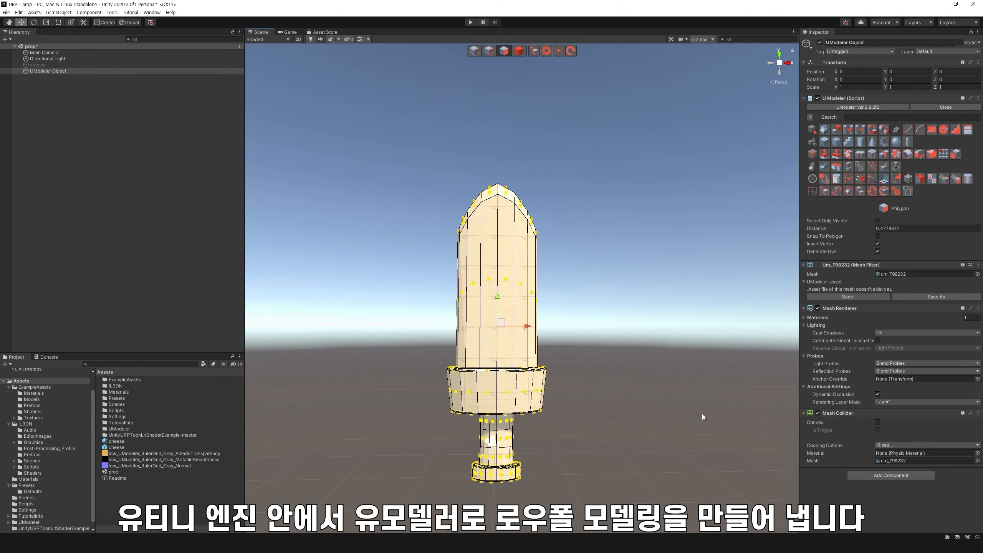
right_click_drag(702, 413, 715, 432)
left_click(968, 178)
left_click(910, 241)
left_click(658, 281)
right_click_drag(653, 279, 598, 350)
left_click_drag(634, 339, 624, 296, "alt")
middle_click_drag(623, 296, 644, 283)
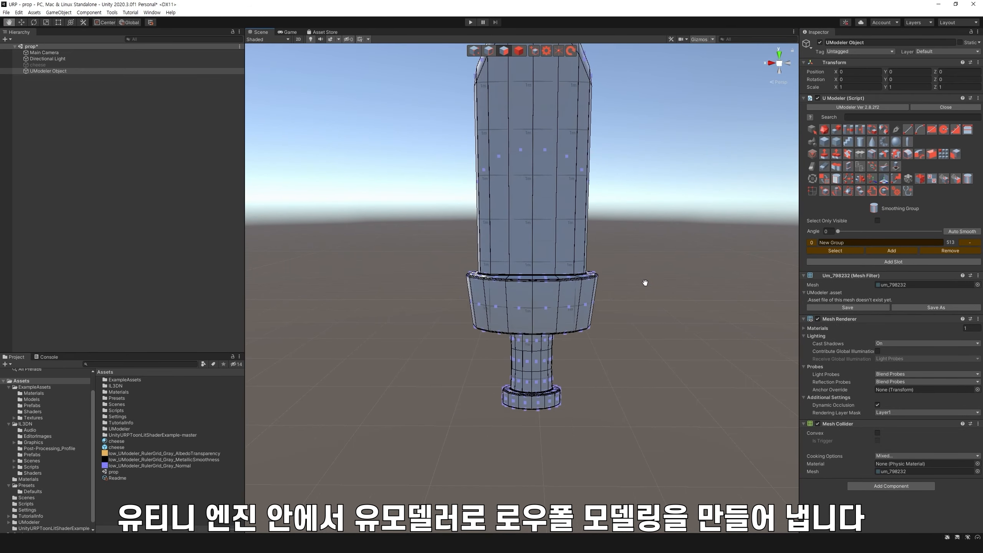
Undo the smoothing group made from all of the prop's polygons and clear the selection
key("ctrl+z")
key("ctrl+z")
mouse_move(680, 310)
left_mouse_down("alt")
mouse_move(679, 282)
mouse_move(670, 317)
left_mouse_up("alt")
left_click(680, 284)
scroll(669, 327, "up", 3)
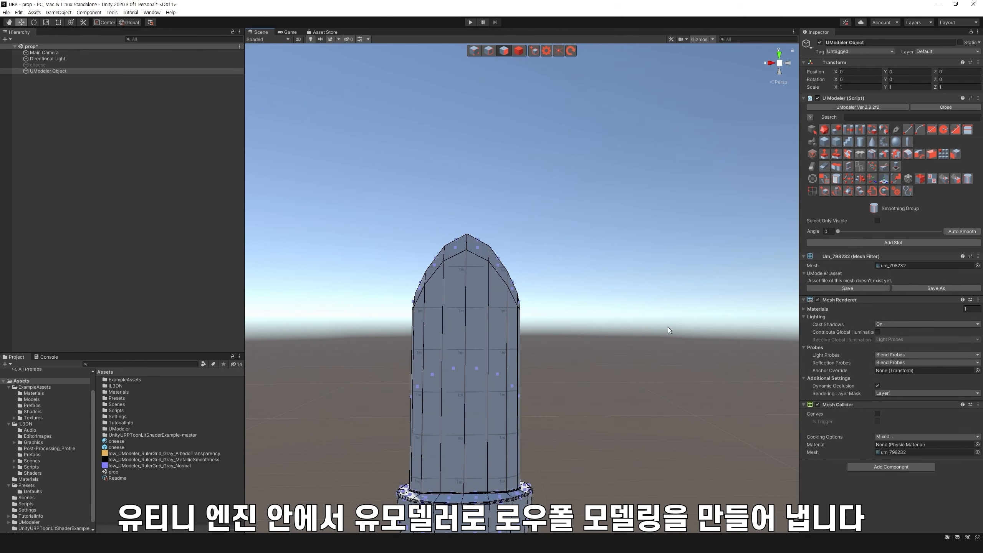
Select the slab's shoulder vertices on both sides and adjust their height along Y
left_click(475, 51)
left_click_drag(476, 128, 478, 252, "alt")
left_click_drag(535, 184, 531, 182)
left_click_drag(402, 177, 433, 225, "shift")
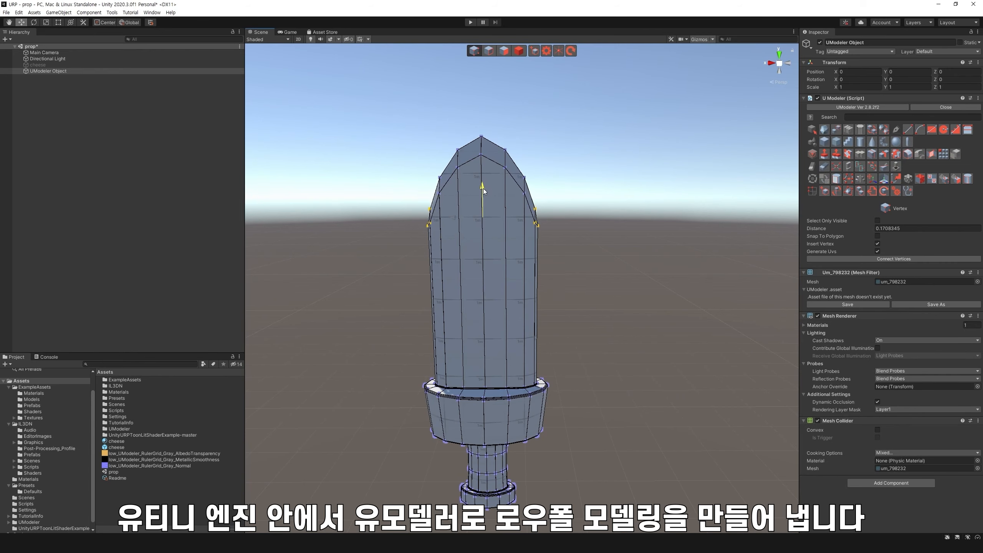
left_click_drag(483, 188, 612, 224, "alt")
scroll(561, 278, "down", 5)
Switch to polygon editing, select the head's side polygons and place them in a new smoothing group
left_click(499, 52)
middle_click_drag(575, 116, 600, 199)
left_click_drag(599, 198, 491, 217, "alt")
middle_click_drag(492, 217, 478, 197)
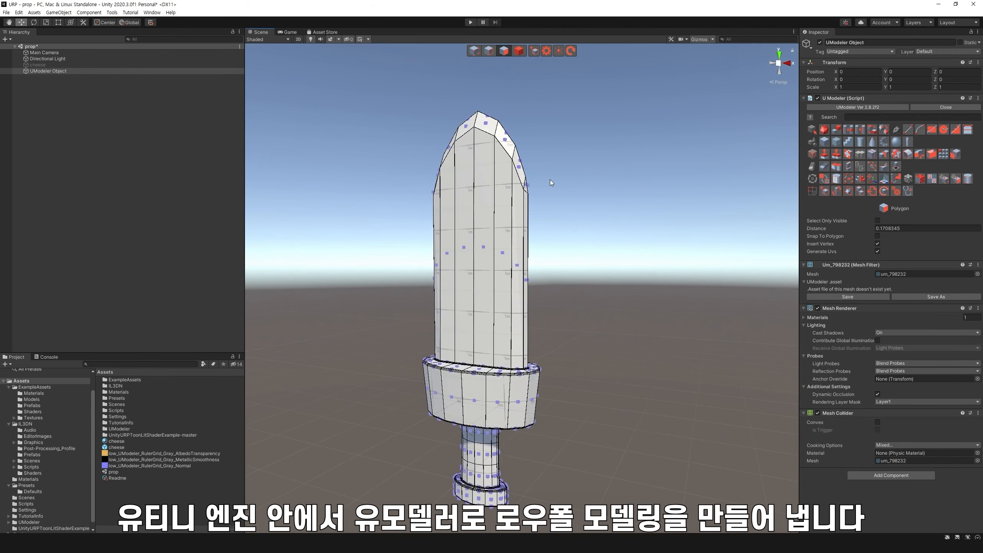
middle_click_drag(575, 270, 578, 250)
left_click_drag(580, 262, 381, 253)
left_click_drag(619, 294, 637, 182, "alt")
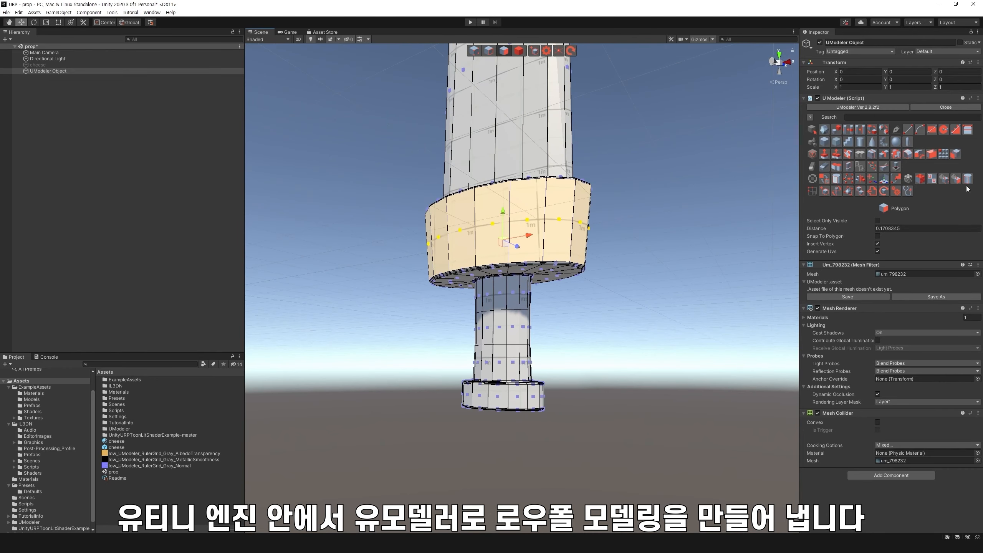
left_click(968, 179)
Put the stem's side polygons in a second smoothing group, then add them to the first group
left_click_drag(622, 317, 467, 360, "alt")
left_click(577, 301)
left_click(897, 262)
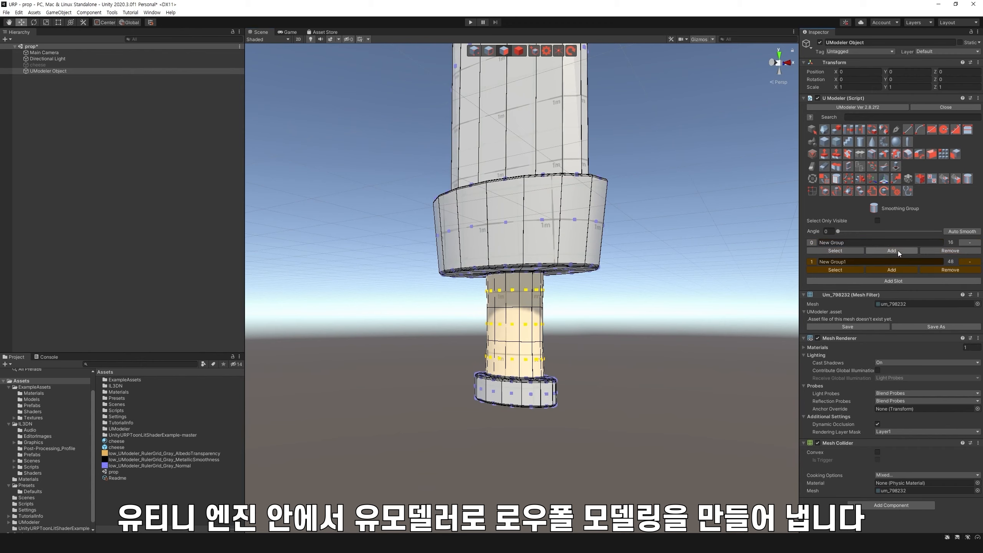
left_click(898, 251)
Put the base's side polygons in a third smoothing group
left_click_drag(635, 295, 376, 325, "alt")
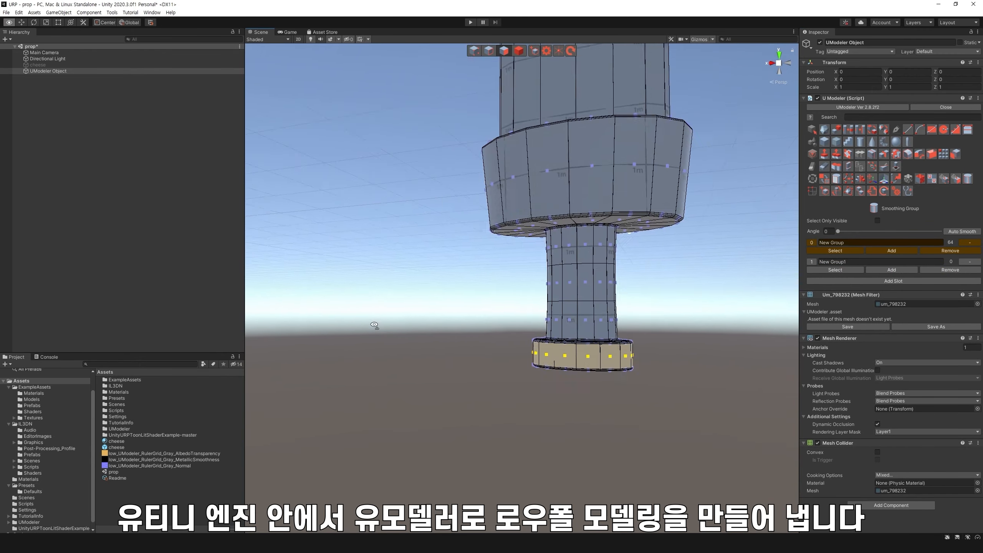
middle_click_drag(375, 325, 317, 381)
left_click(890, 281)
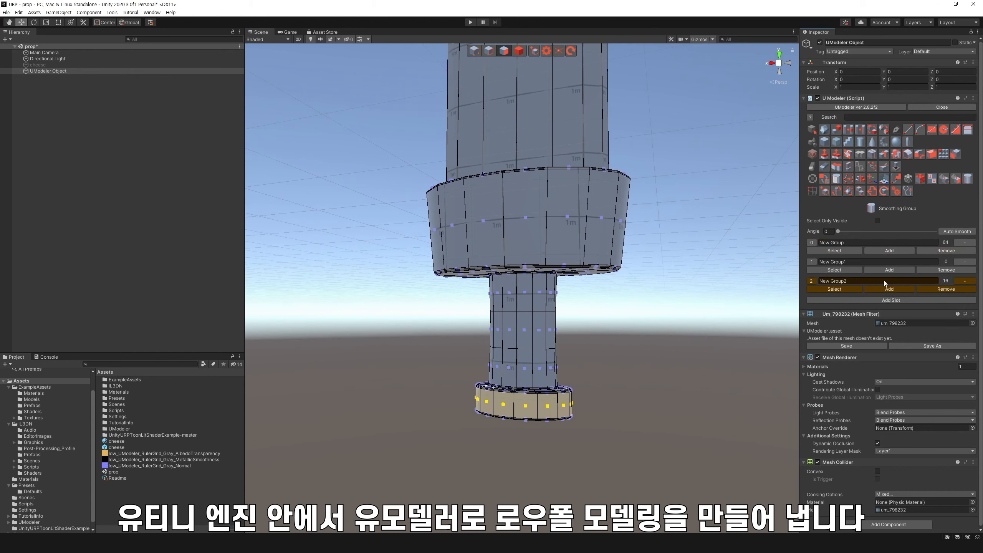
middle_click_drag(684, 339, 684, 306)
left_click(684, 306)
Add the stem's side polygons to the second smoothing group and the head's side polygons to the first
left_click_drag(584, 335, 510, 264)
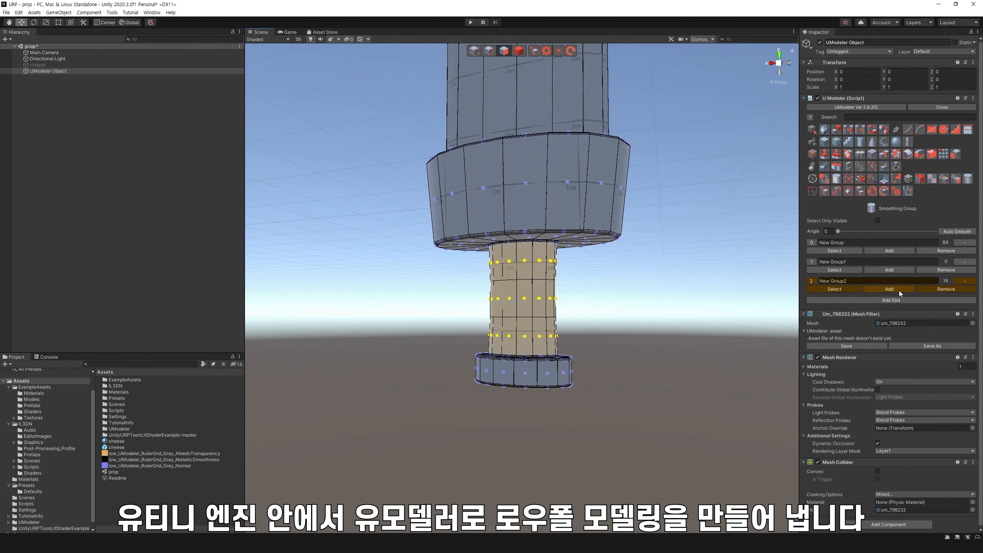
left_click(890, 270)
left_click_drag(636, 184, 515, 235)
left_click(889, 250)
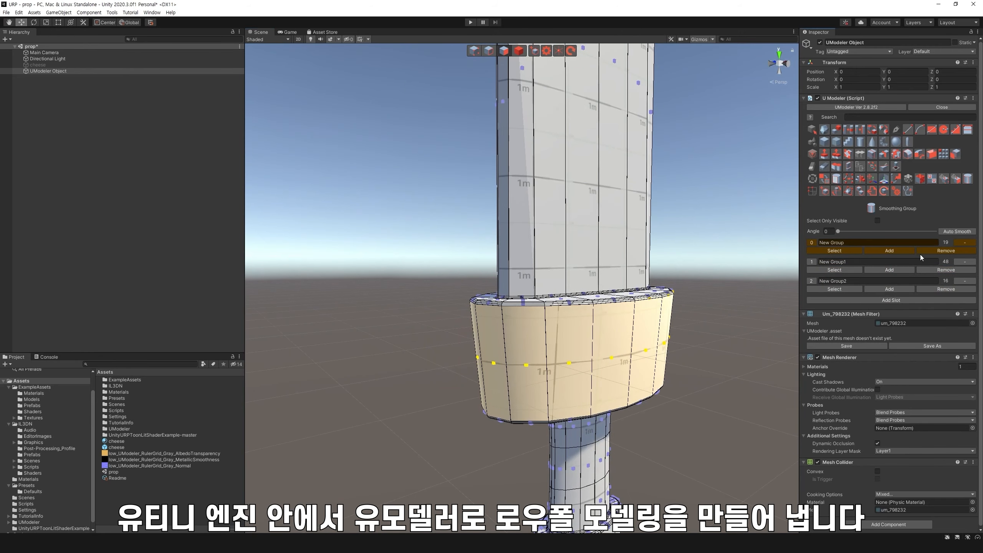
Delete all three smoothing groups
left_click(965, 243)
left_click(967, 244)
left_click(969, 244)
left_click_drag(739, 269, 674, 268, "alt")
middle_click_drag(673, 268, 703, 257)
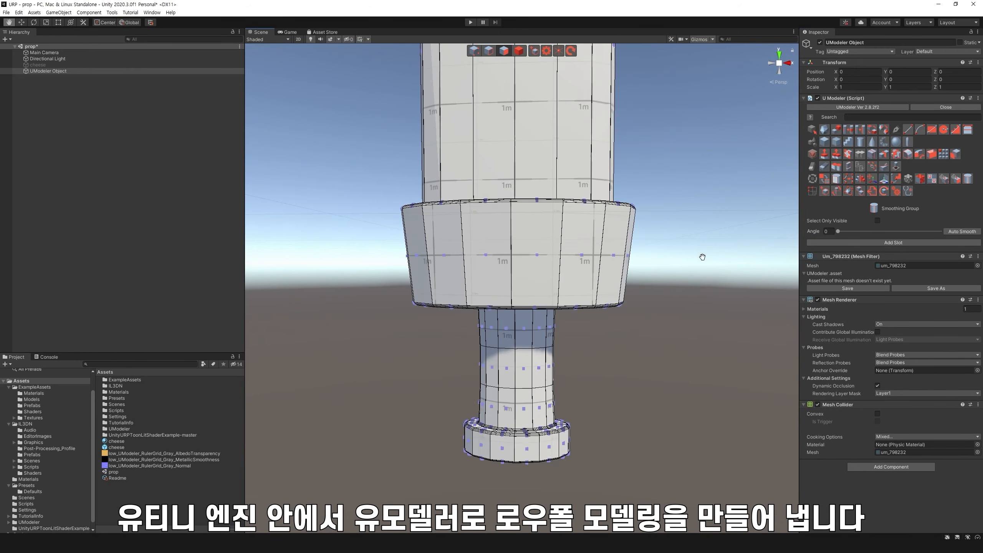
Select only the polygons around the head's side and place them in a new smoothing group
left_click_drag(697, 265, 402, 249)
left_click(893, 242)
left_click(653, 332)
left_click_drag(653, 332, 600, 367, "alt")
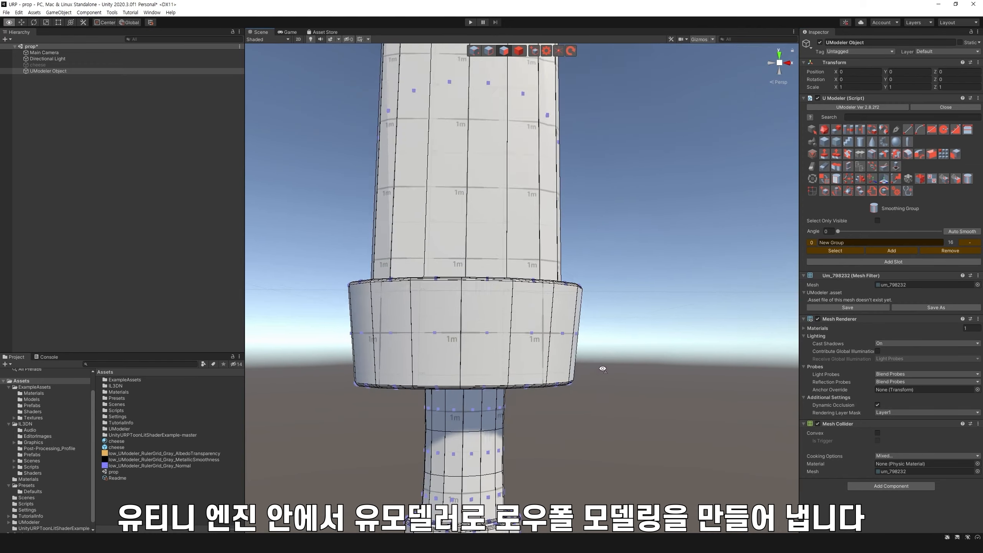
Select the side polygons around the stem and place them in a second smoothing group
middle_click_drag(601, 367, 625, 213)
left_click_drag(553, 344, 432, 267)
left_click(884, 264)
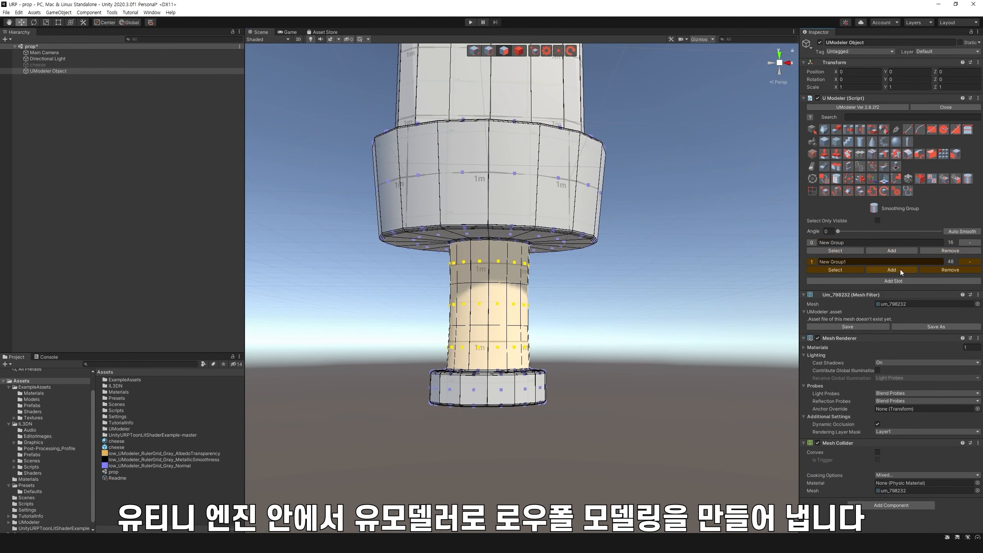
Select the side polygons around the base and place them in a third smoothing group
left_click(567, 387)
left_click_drag(563, 392, 420, 383)
left_click(867, 282)
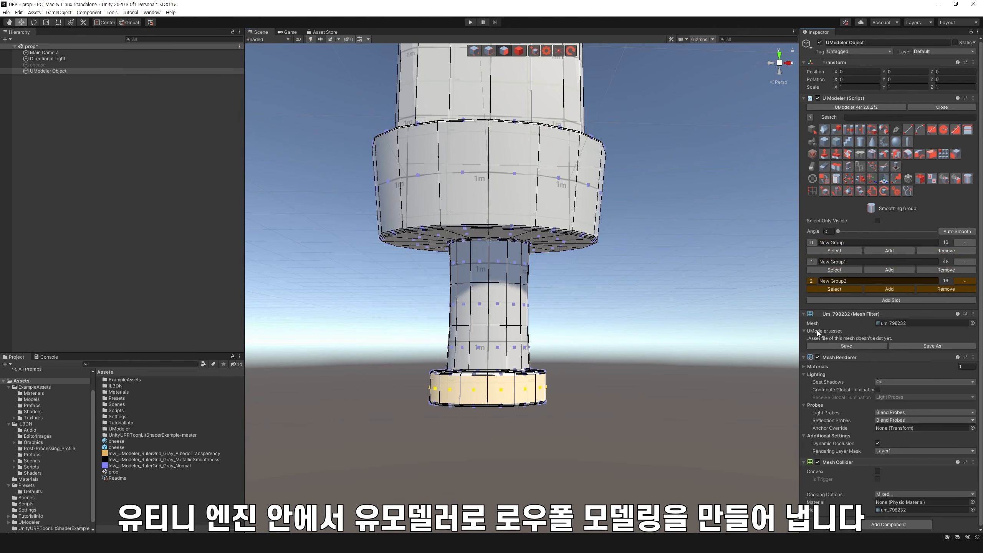
Select the tall polygons around the arched slab and place them in a fourth smoothing group
left_click_drag(689, 329, 456, 329, "alt")
middle_click_drag(456, 329, 537, 326)
left_click_drag(537, 326, 746, 329, "alt")
middle_click_drag(746, 329, 574, 336)
left_click_drag(573, 336, 577, 378, "alt")
middle_click_drag(577, 377, 591, 327)
scroll(591, 327, "down", 2)
left_click_drag(550, 350, 430, 300)
left_click_drag(503, 304, 727, 306, "alt")
middle_click_drag(476, 306, 695, 292)
left_click_drag(480, 316, 643, 323, "alt")
left_click(893, 301)
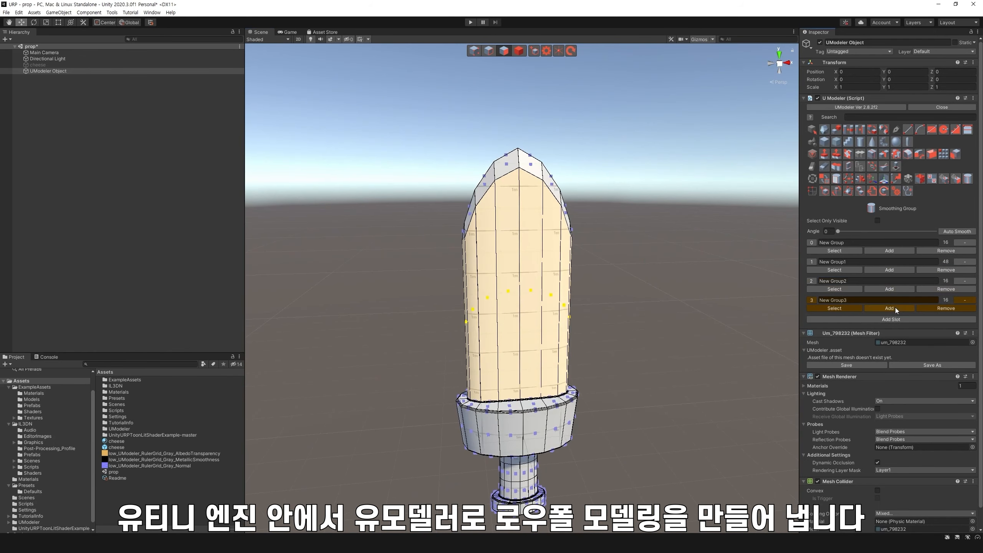
left_click(680, 307)
scroll(681, 310, "down", 4)
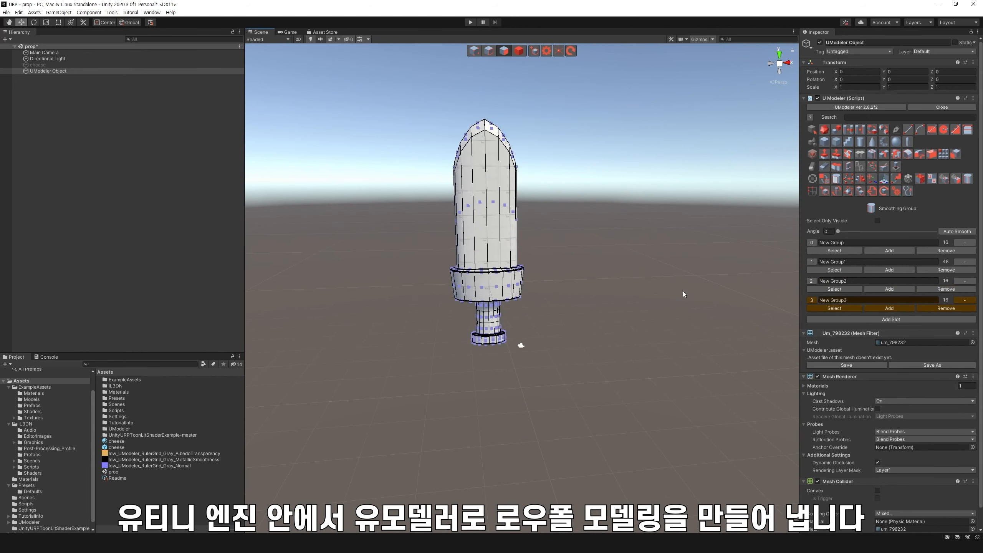
Rename the UModeler object as sword and save the scene
left_click(62, 73)
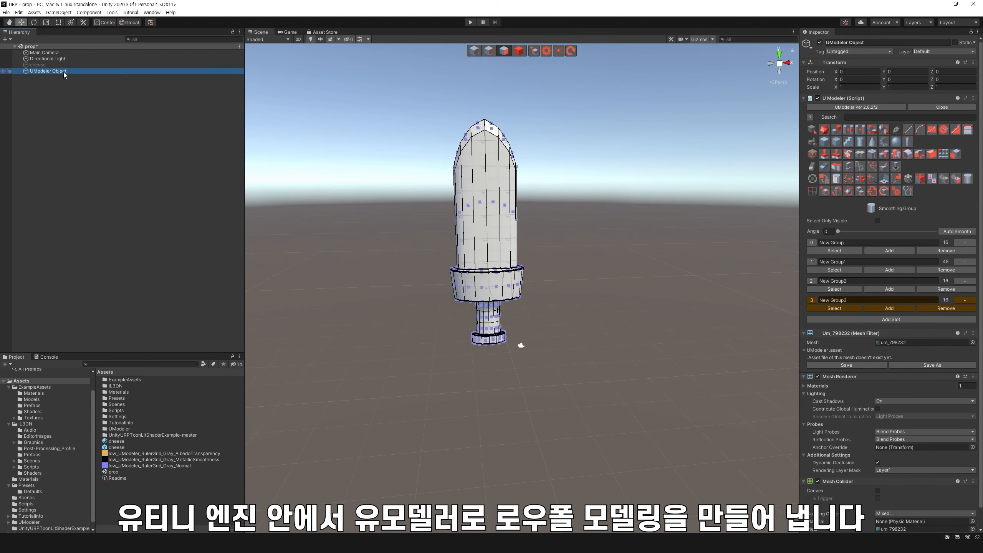
key("F2")
key("Return")
key("ctrl+s")
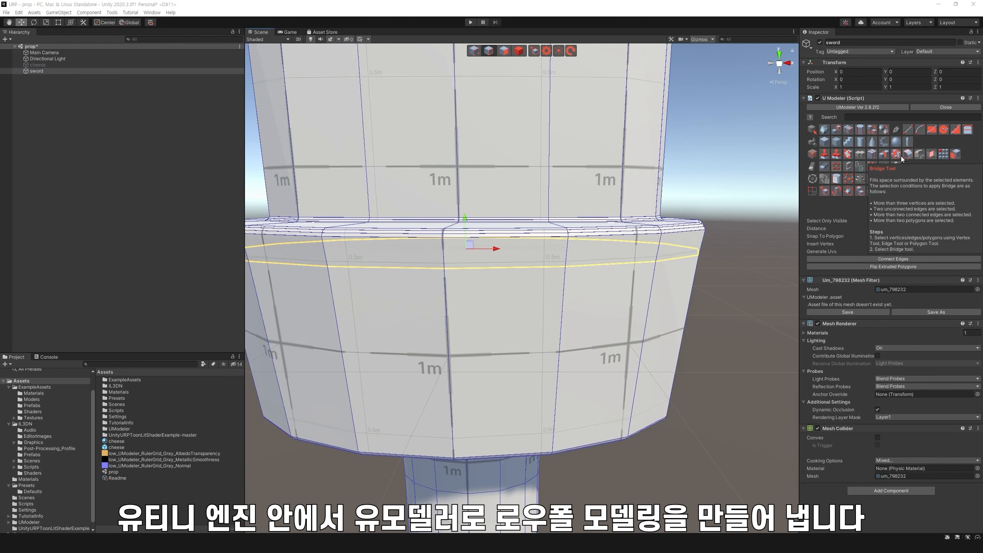
Try bevelling the edge loop below the head's rim with 2 segments and widths of 0.03 and 0.01
left_click(901, 156)
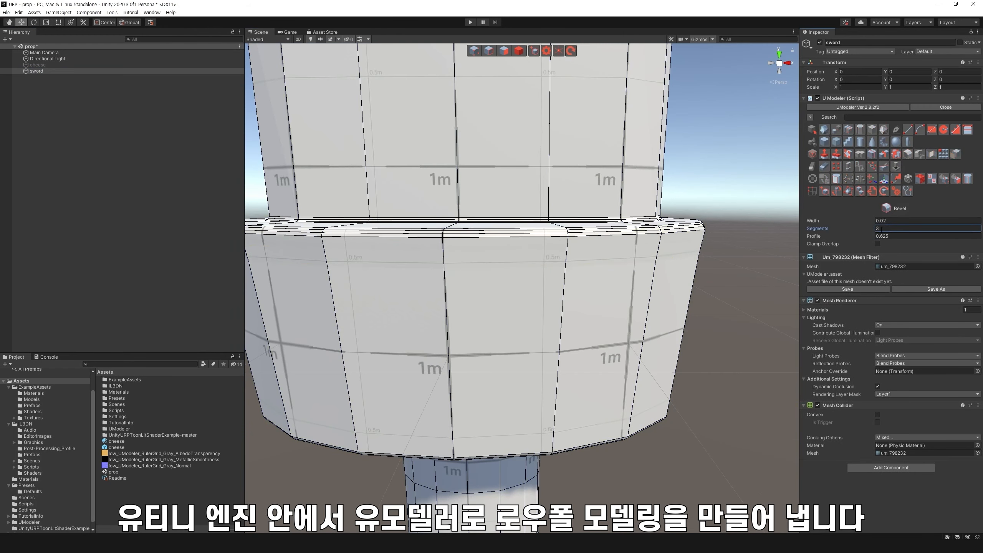
left_click(902, 221)
type("0.03")
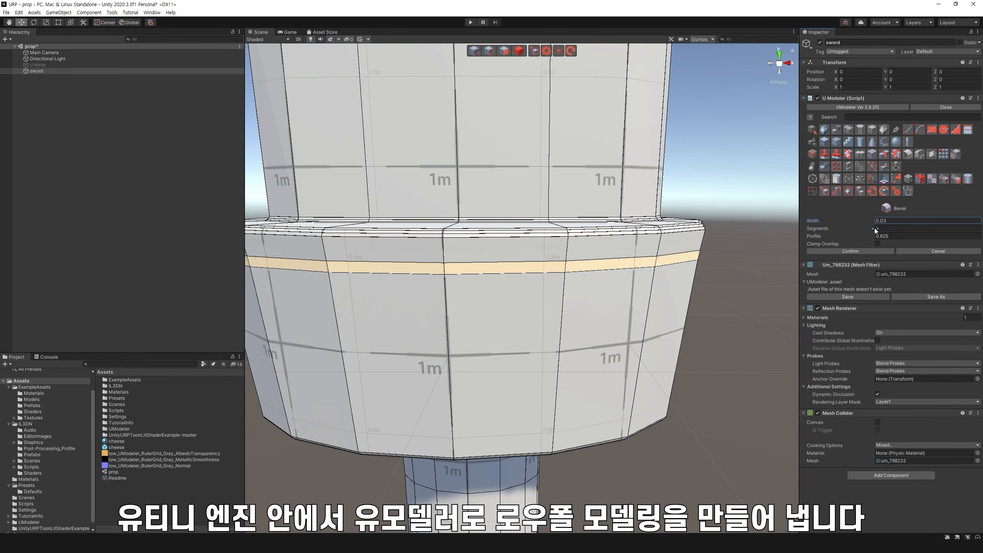
left_click(902, 228)
type("2")
scroll(765, 245, "down", 5)
left_click(883, 222)
type("0.01")
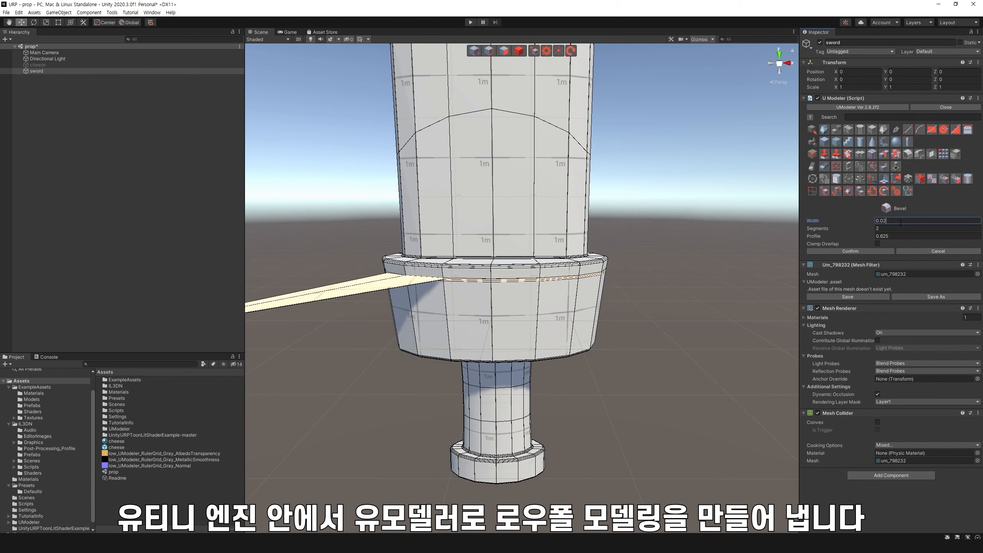
key("Return")
key("ctrl+z")
Use Loop Slice with a split number of 1 to add edge loops around the upper part of the head
left_click(488, 52)
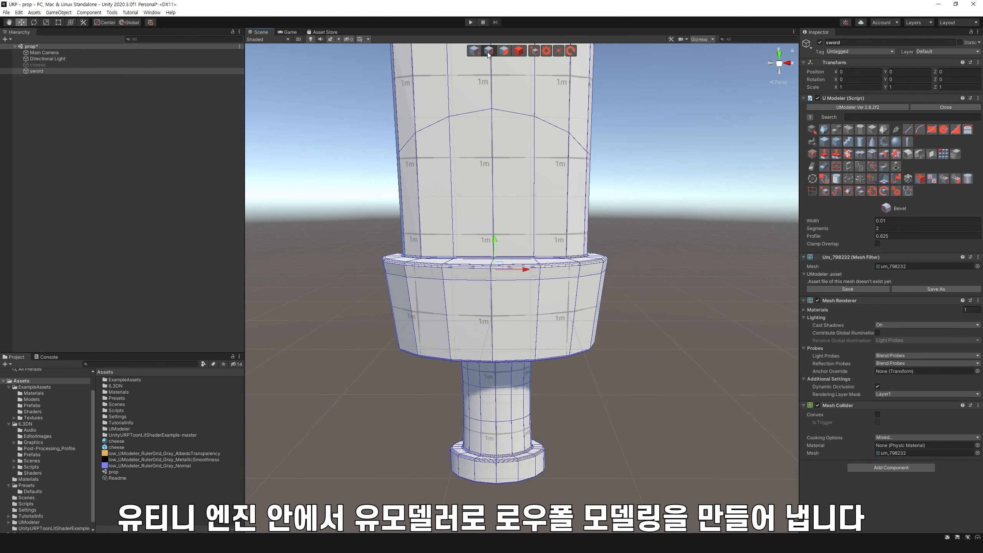
double_click(514, 281)
scroll(514, 281, "up", 5)
right_click_drag(655, 274, 674, 263)
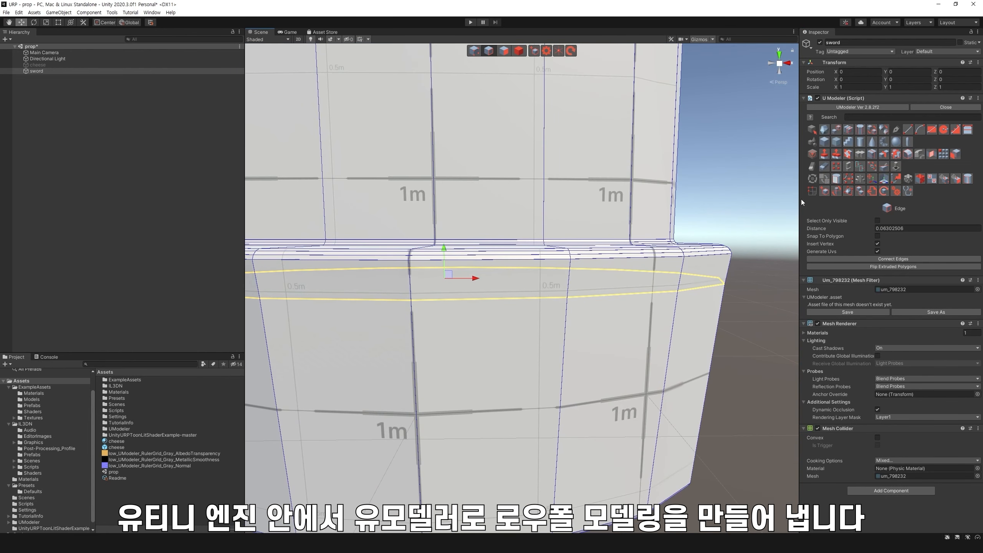
left_click(872, 154)
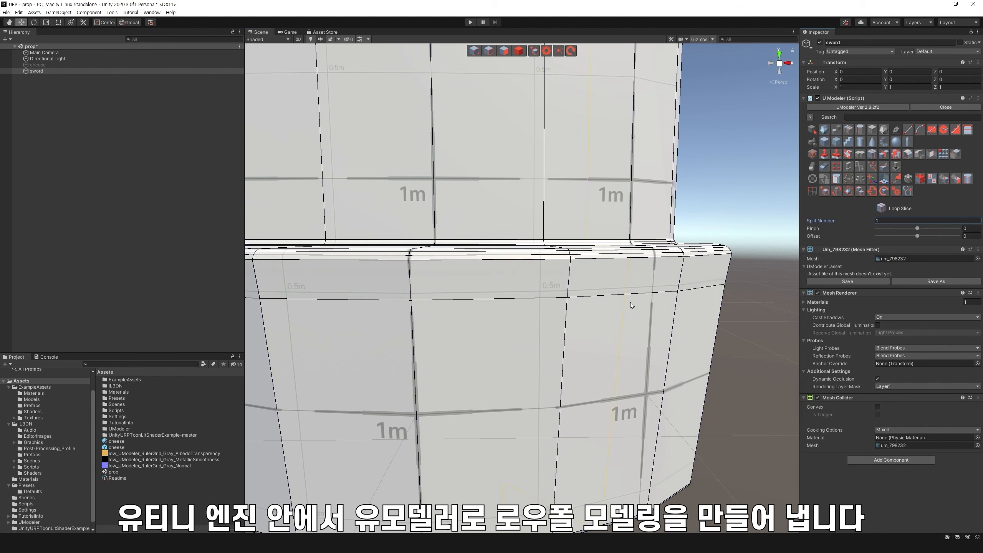
left_click(651, 254)
Scale an edge loop below the head's rim slightly inward to form a shallow groove
left_click(489, 51)
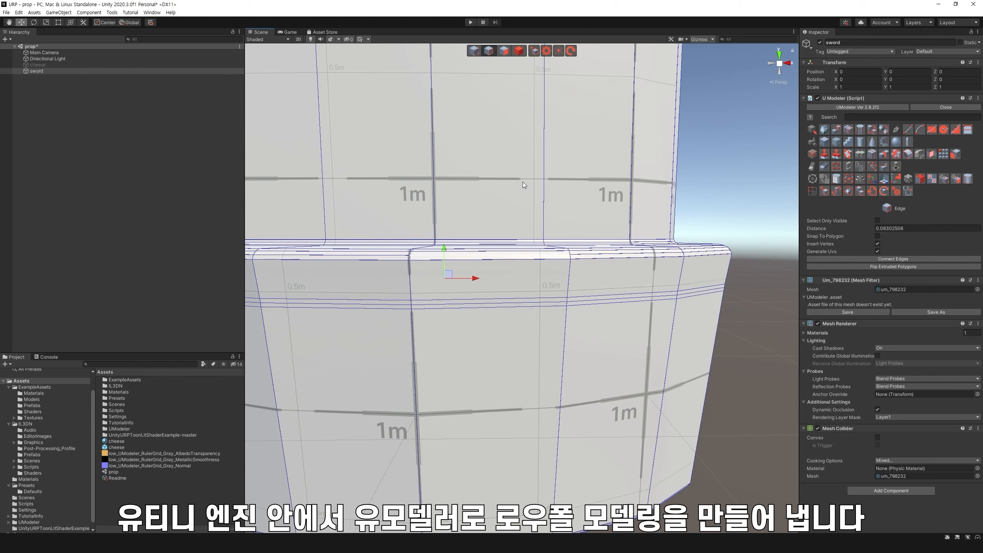
double_click(537, 303)
key("r")
left_click_drag(445, 281, 434, 286)
left_click(763, 328)
scroll(732, 322, "down", 10)
scroll(678, 309, "up", 10)
double_click(655, 304)
left_click(772, 329)
scroll(771, 326, "down", 10)
Select the polygons around the head's side and bring up the Smoothing Group tool
left_click(519, 51)
middle_click_drag(658, 197, 643, 226)
middle_click_drag(672, 312, 650, 245)
left_click_drag(650, 246, 611, 234, "alt")
left_click(503, 56)
left_click_drag(620, 330, 399, 286)
left_click(967, 178)
left_click_drag(733, 249, 549, 256, "alt")
middle_click_drag(619, 267, 560, 229)
scroll(566, 235, "down", 5)
scroll(610, 284, "down", 5)
left_click_drag(566, 235, 555, 292, "alt")
left_click_drag(606, 366, 697, 267, "alt")
middle_click_drag(697, 268, 631, 268)
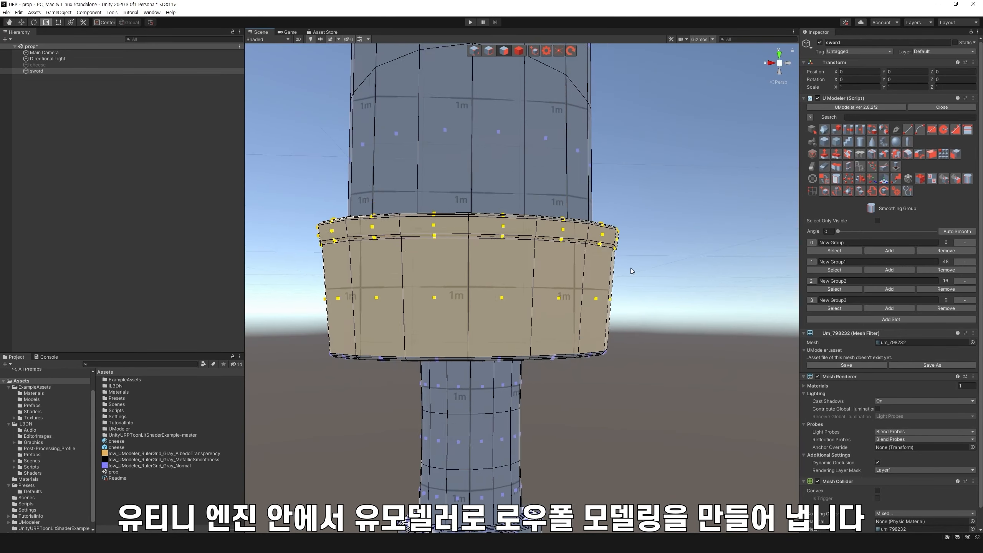
Refine the polygon selection so it covers the head's side and rim band all the way round
left_click_drag(630, 267, 321, 214, "alt")
left_click_drag(658, 217, 674, 267, "alt")
middle_click_drag(674, 267, 630, 274)
left_click_drag(631, 274, 712, 209, "alt")
middle_click_drag(711, 209, 683, 238)
left_click_drag(629, 337, 434, 263)
mouse_move(677, 258)
left_mouse_down("alt")
mouse_move(634, 290)
mouse_move(668, 258)
left_mouse_up("alt")
left_click_drag(703, 368, 634, 283, "alt")
middle_click_drag(654, 210, 632, 287)
left_click_drag(632, 288, 652, 300, "alt")
left_click_drag(640, 352, 468, 273)
left_click_drag(720, 229, 470, 270, "alt")
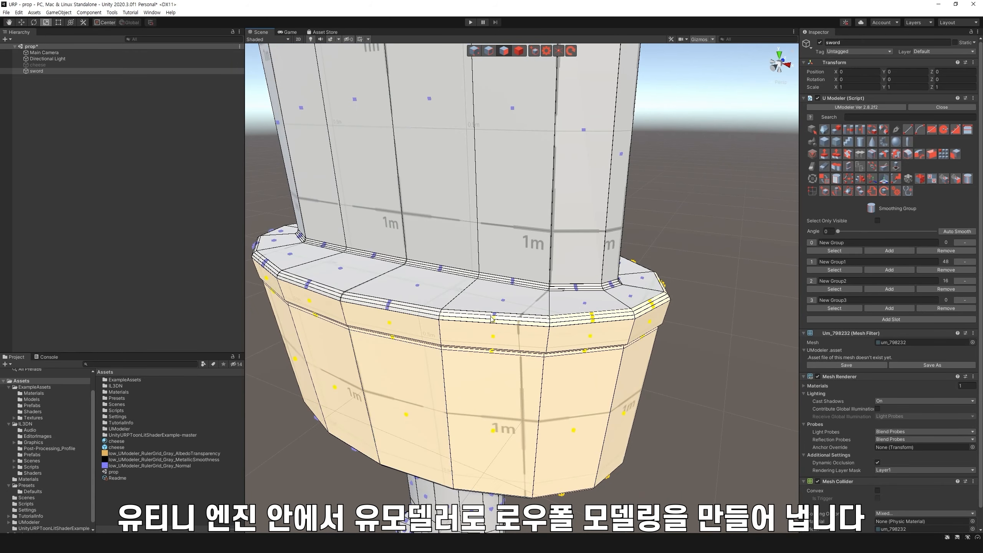
Deselect the bevel polygons along the head's edges and add the remaining side polygons to the first smoothing group
scroll(553, 323, "down", 6)
left_click_drag(658, 309, 532, 362, "alt")
scroll(503, 333, "up", 5)
left_click(433, 281, "ctrl")
left_click_drag(513, 256, 461, 207, "alt")
left_click(394, 183, "ctrl")
middle_click_drag(460, 206, 616, 218)
left_click_drag(615, 218, 577, 210, "ctrl")
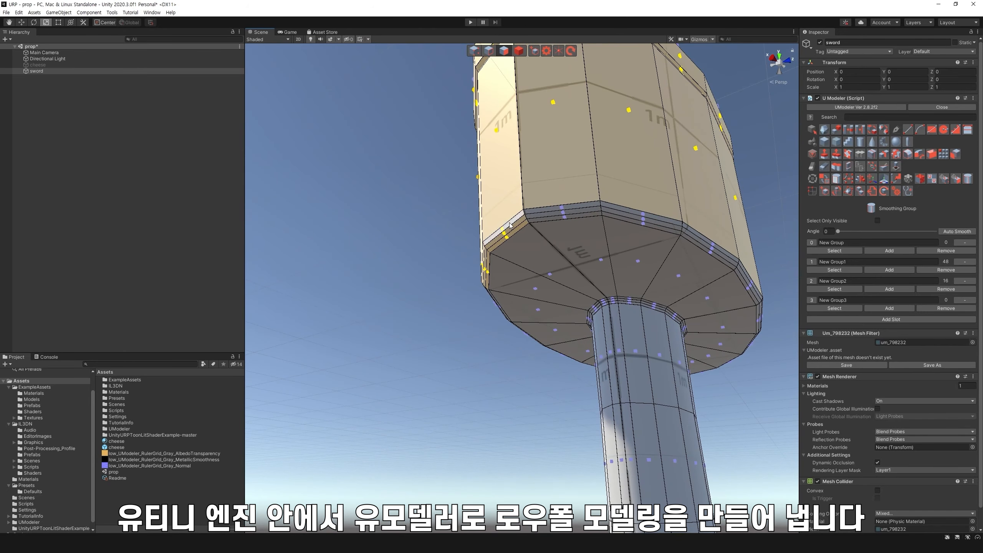
left_click_drag(510, 226, 505, 236, "ctrl")
left_click_drag(506, 236, 608, 235, "alt")
middle_click_drag(608, 235, 716, 255)
scroll(658, 251, "up", 3)
left_click_drag(542, 222, 542, 233, "ctrl")
left_click_drag(542, 233, 625, 254, "alt")
scroll(625, 255, "down", 6)
middle_click_drag(503, 240, 547, 247)
left_click(888, 250)
Clear the head's polygon selection and save the scene
left_click_drag(735, 248, 635, 302, "alt")
left_click(492, 282)
left_click_drag(552, 271, 440, 321)
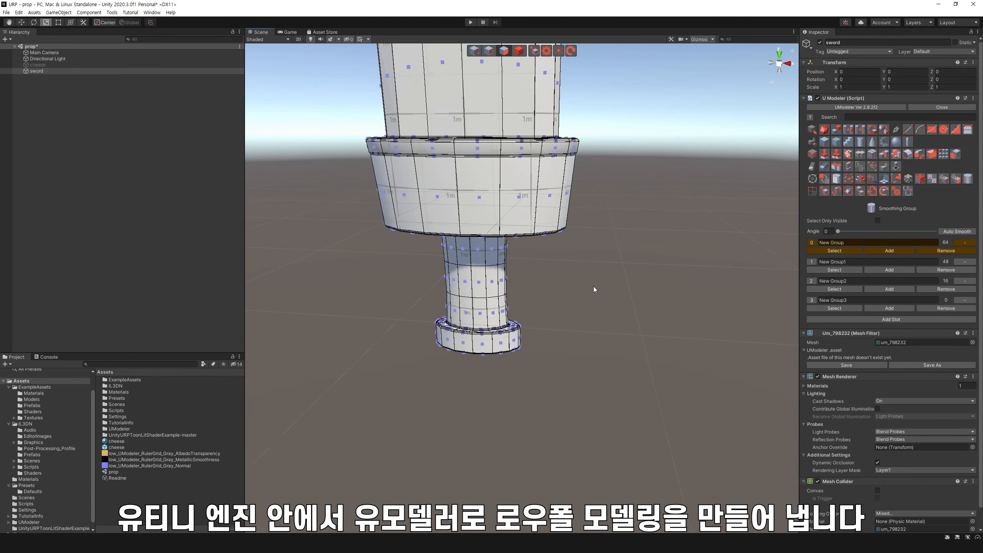
left_click_drag(592, 286, 631, 265, "alt")
middle_click_drag(673, 163, 627, 270)
scroll(624, 308, "down", 4)
left_click_drag(628, 270, 307, 282, "alt")
key("ctrl+s")
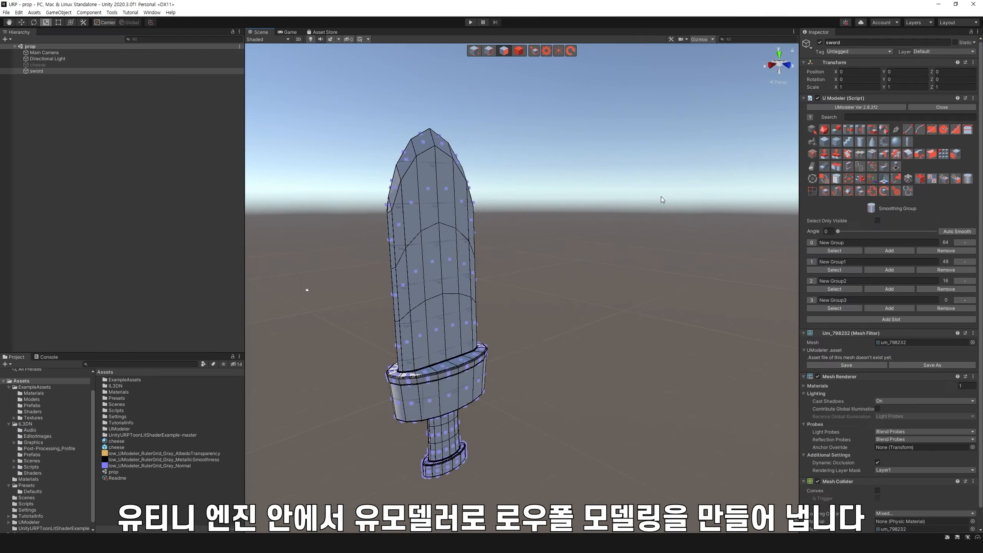
left_click_drag(601, 309, 432, 189)
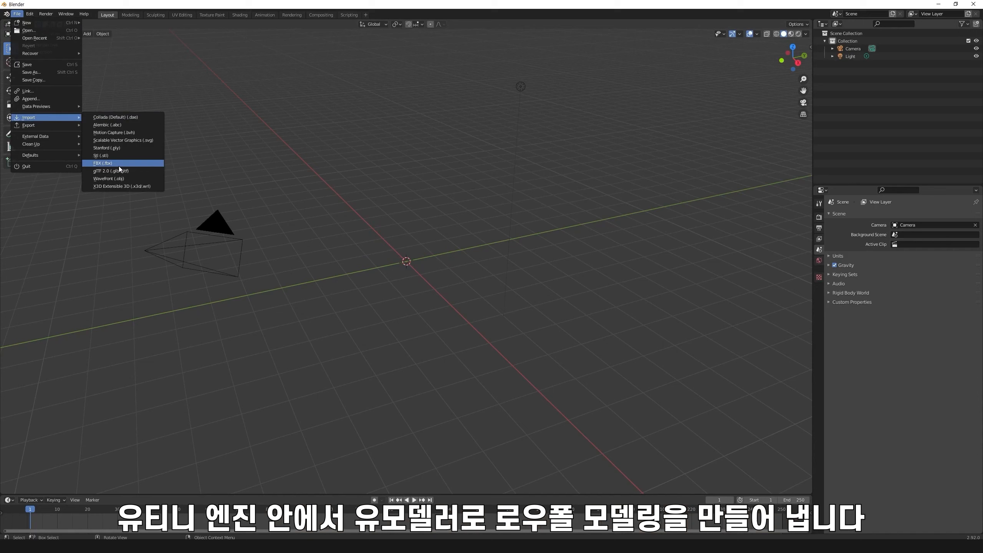
In Blender, import sword.obj from the prop\sword folder as a Wavefront model
left_click(119, 178)
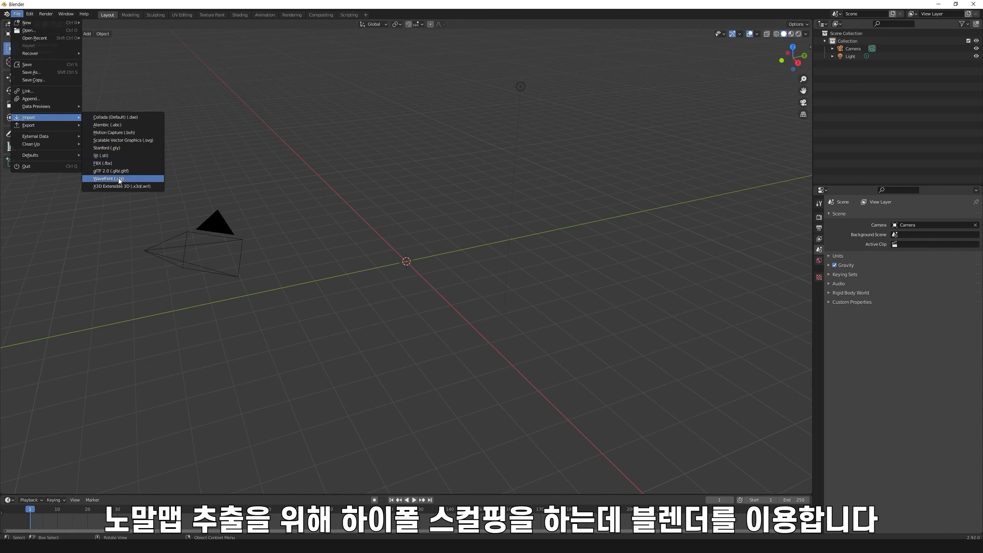
left_click(335, 252)
double_click(423, 200)
double_click(424, 211)
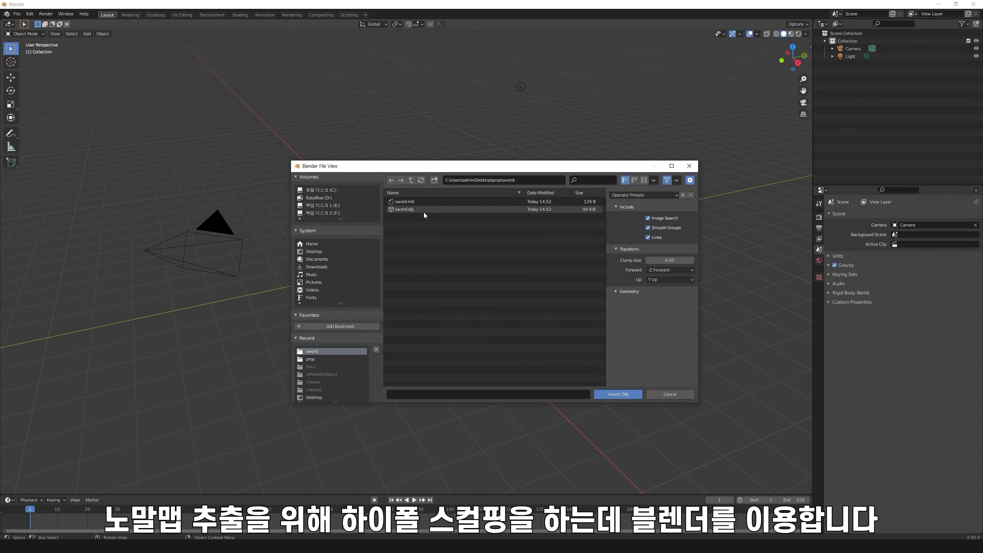
double_click(425, 211)
middle_click_drag(485, 260, 552, 248)
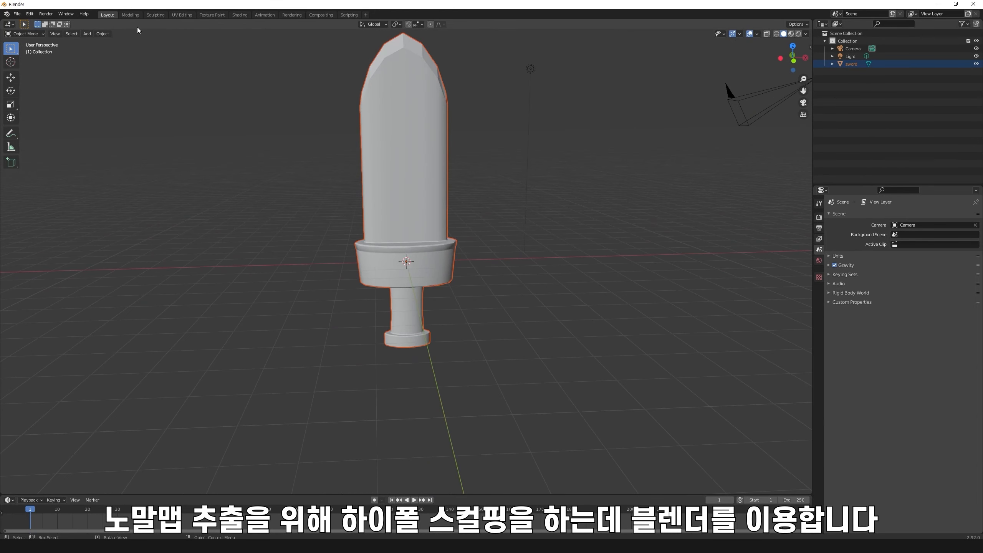
Apply smooth shading to the imported sword
left_click(401, 120)
right_click(399, 120)
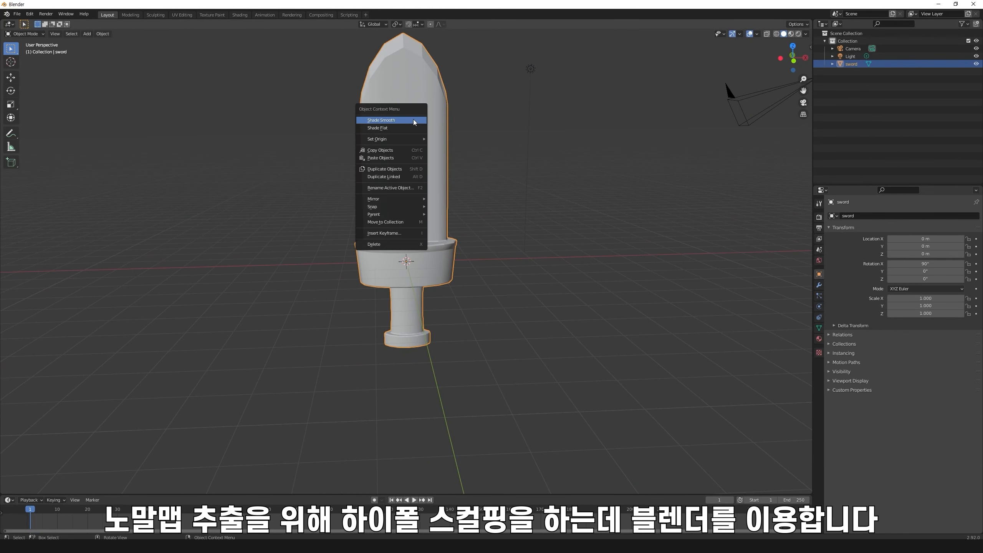
left_click(399, 121)
Enter Edit Mode and subdivide the whole sword mesh twice
left_click(24, 34)
left_click(24, 50)
right_click(376, 90)
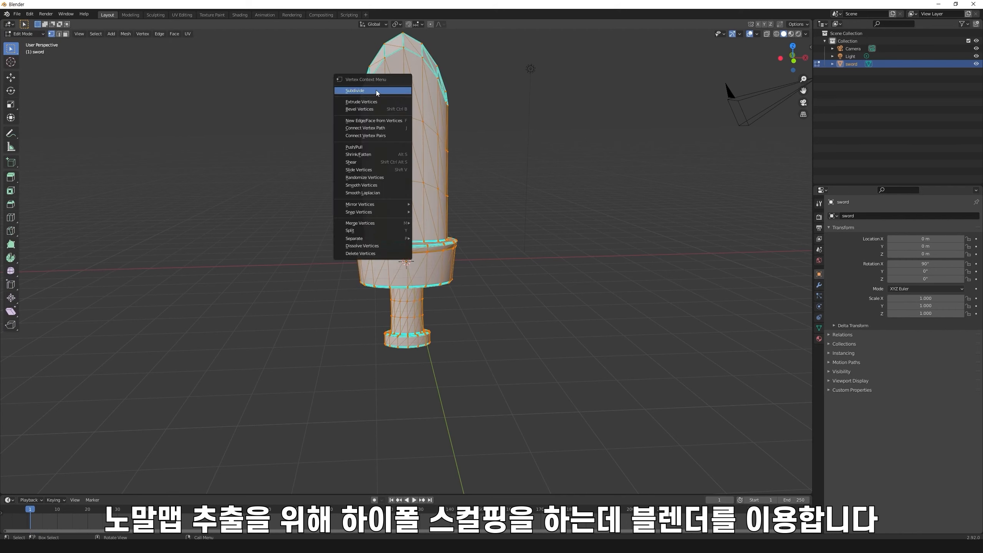
left_click(377, 90)
right_click(401, 94)
left_click(401, 94)
scroll(464, 105, "up", 1)
middle_click_drag(507, 111, 433, 116)
Switch the sword to Sculpt Mode with the guard and handle in close view
left_click(23, 34)
left_click(24, 58)
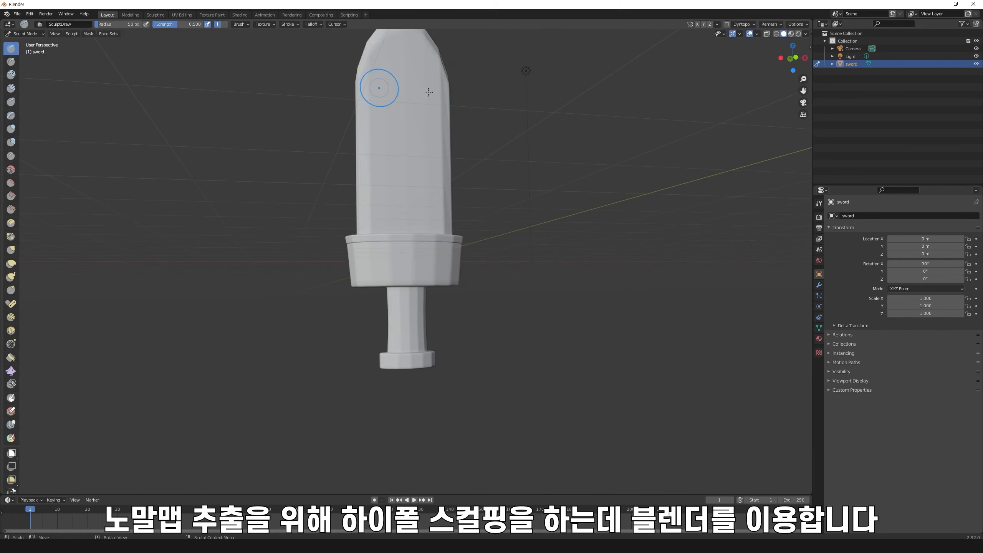
key("KP_7")
middle_click_drag(541, 193, 500, 275)
scroll(501, 278, "up", 3)
middle_click_drag(497, 329, 526, 198, "shift")
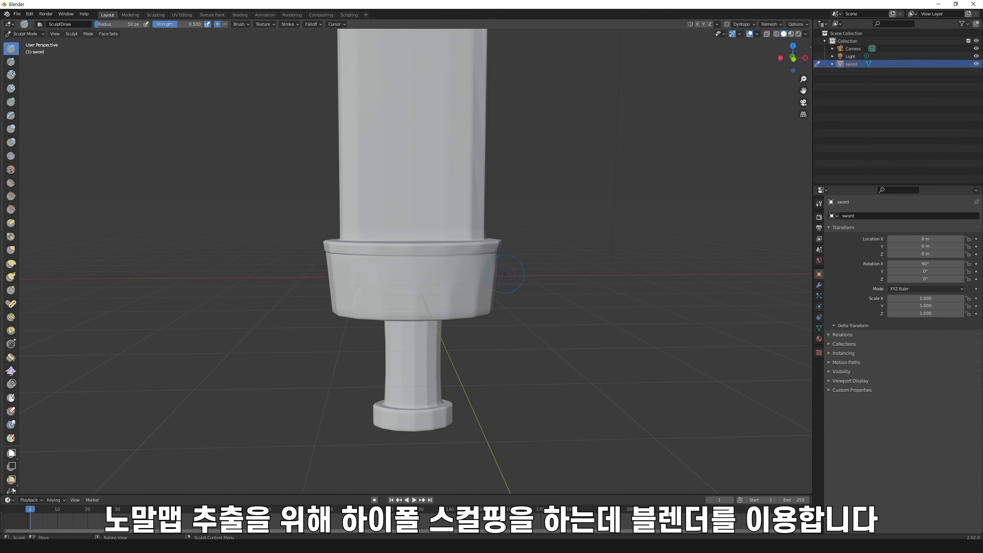
Smooth the facets around the sword's guard and enable mirror symmetry on the Z axis
middle_click_drag(578, 303, 507, 293)
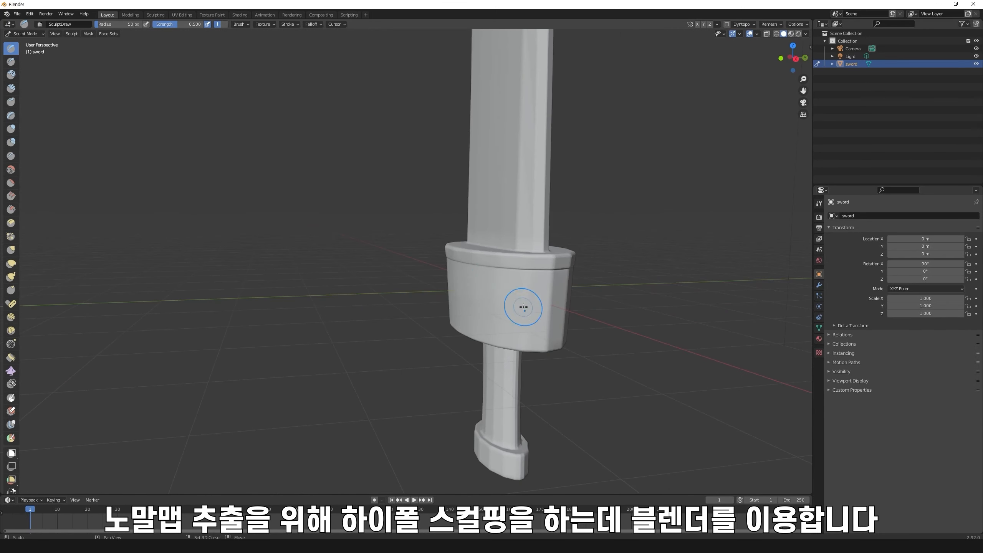
middle_click_drag(599, 235, 674, 45)
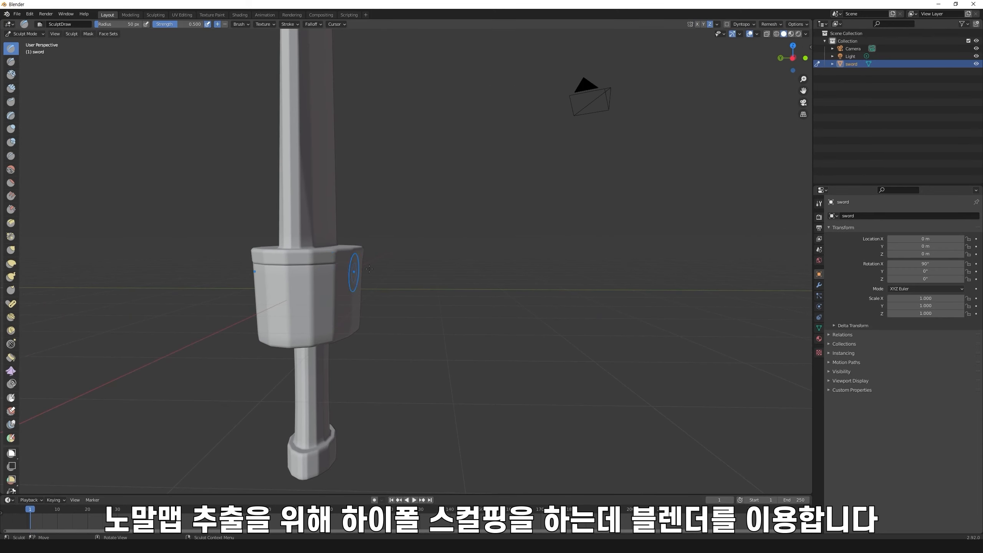
middle_click_drag(369, 269, 414, 290)
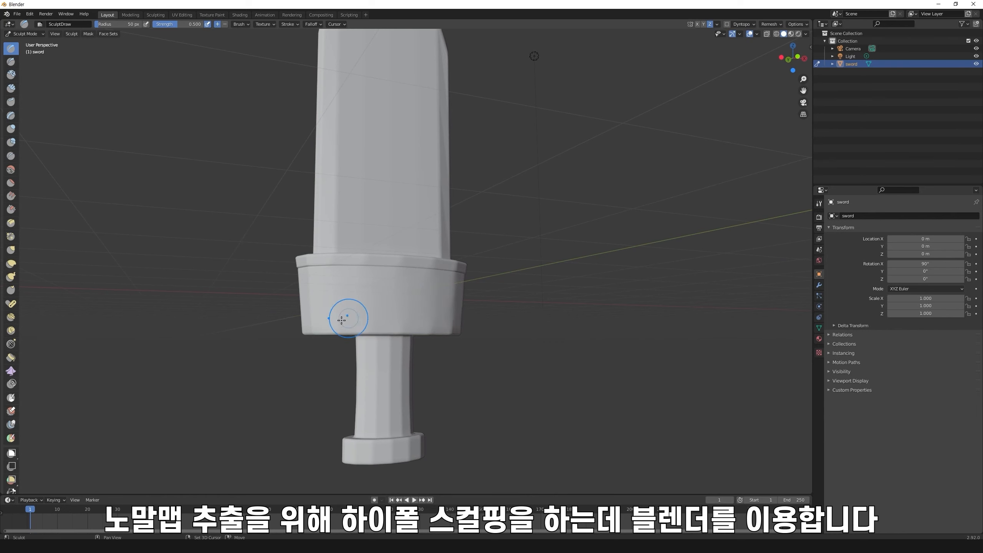
Smooth out the facets on the sword's handle and pommel
middle_click_drag(337, 458, 469, 313)
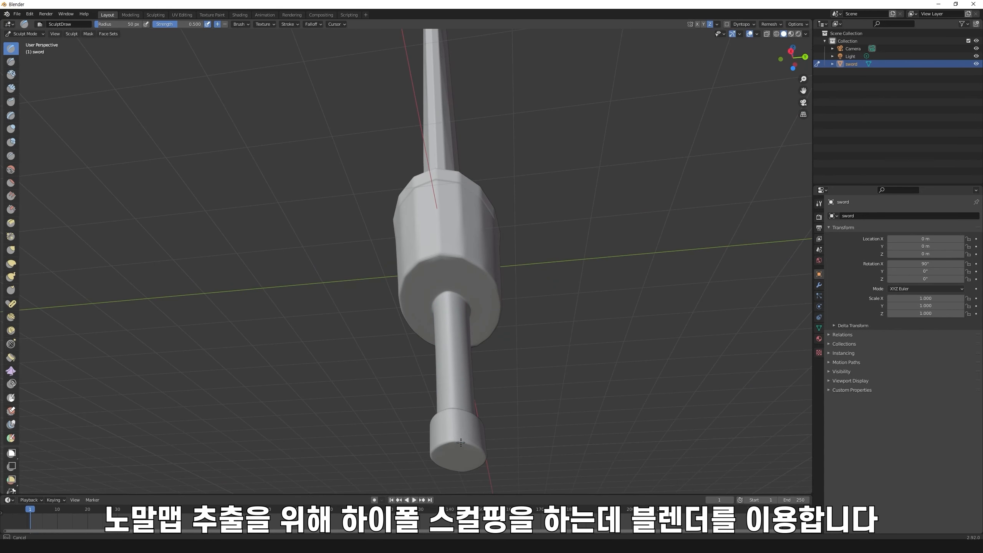
middle_click_drag(460, 443, 466, 354)
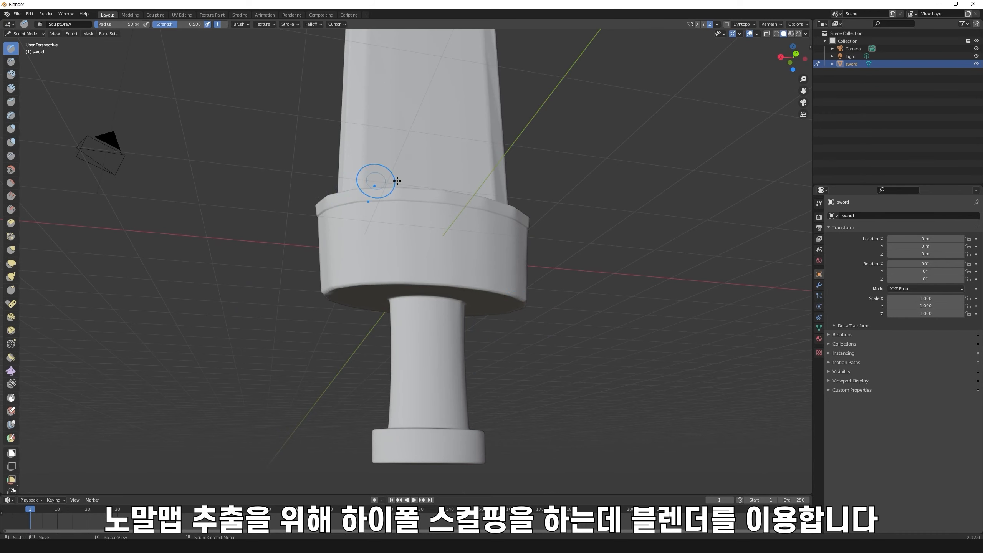
middle_click_drag(347, 186, 469, 222)
middle_click_drag(500, 112, 411, 196)
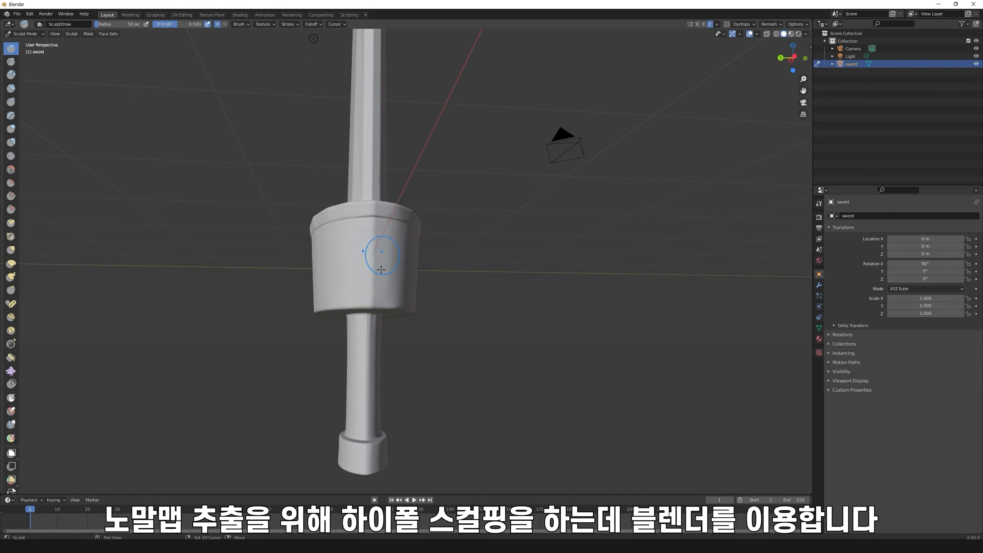
Smooth the remaining facets on the guard's narrow ends and rim
middle_click_drag(372, 291, 318, 258)
middle_click_drag(352, 215, 327, 241)
middle_click_drag(468, 245, 353, 267)
scroll(462, 217, "up", 2)
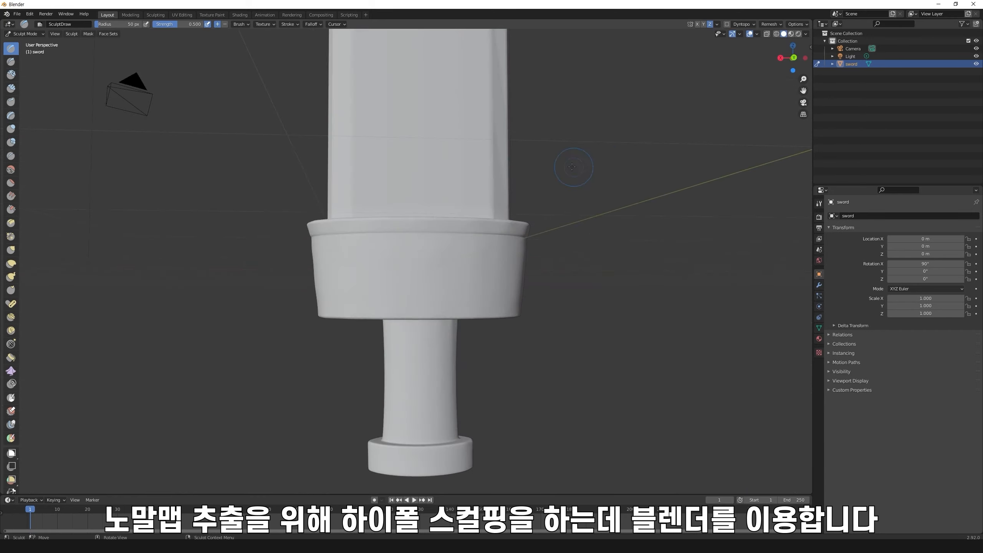
Smooth the facets along the sword's blade up to its tip
middle_click_drag(572, 167, 566, 181)
middle_click_drag(545, 149, 520, 270, "shift")
scroll(521, 270, "down", 2)
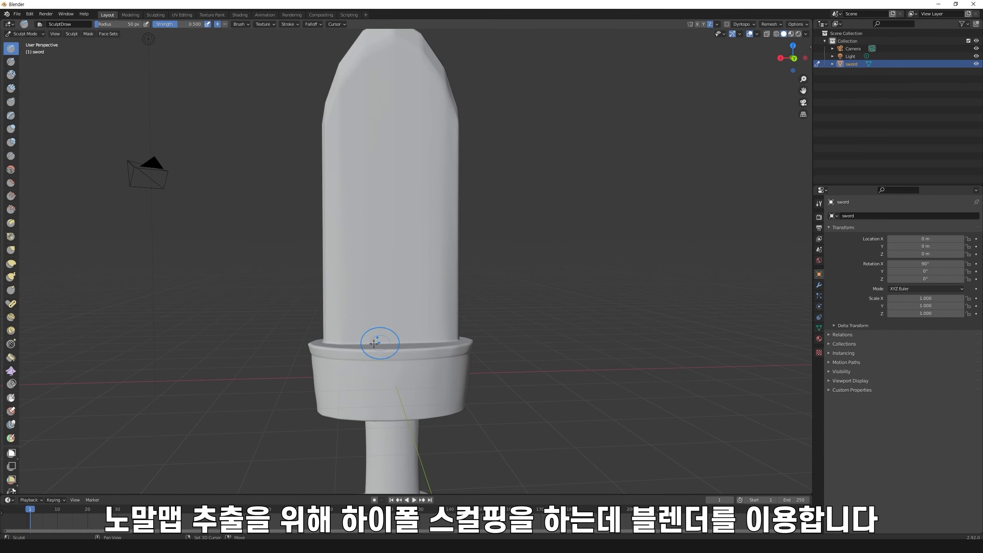
middle_click_drag(482, 92, 466, 144)
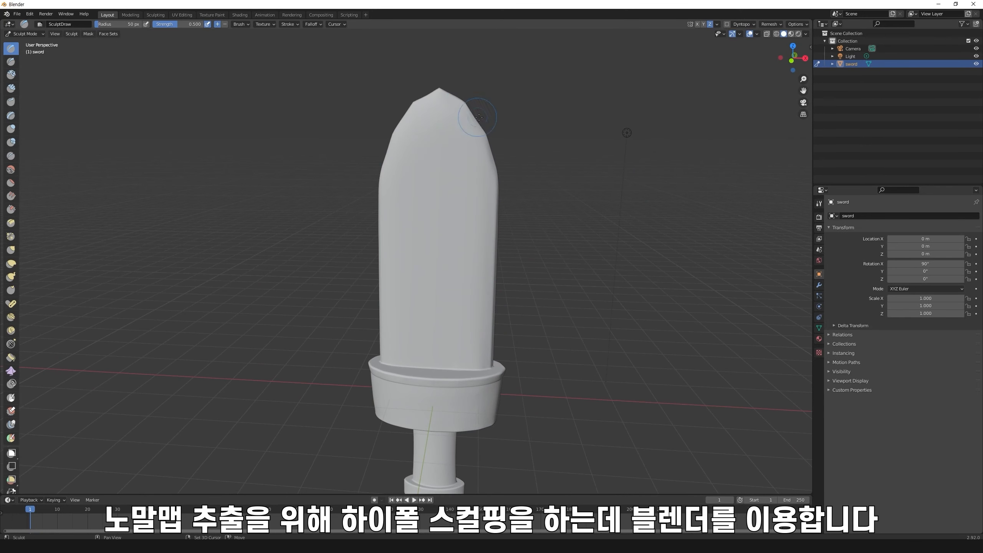
Try the Flatten, Draw Sharp, Pinch and Thumb brushes on the sword's blade
middle_click_drag(465, 139, 538, 199)
scroll(538, 199, "up", 2)
left_click(10, 182)
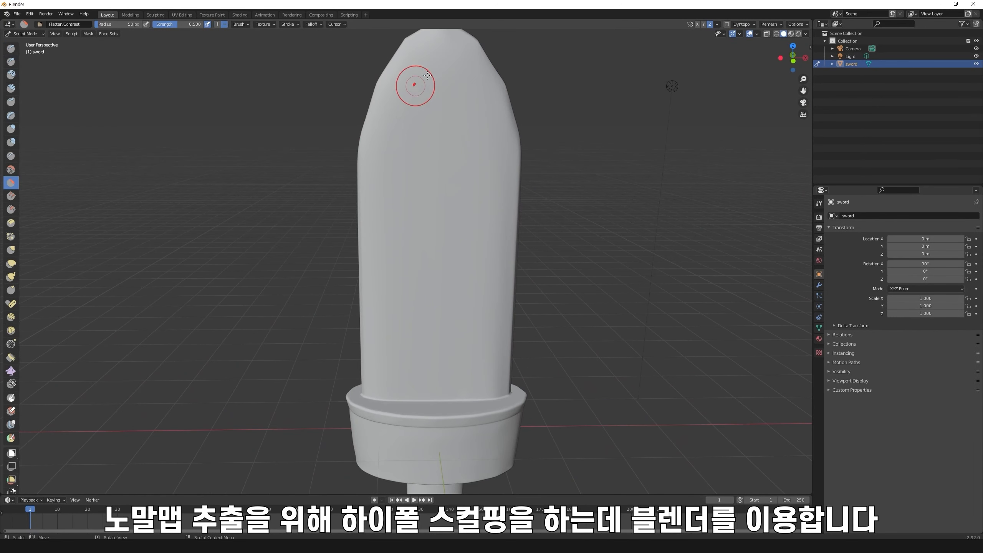
left_click_drag(444, 87, 441, 94)
left_click(11, 62)
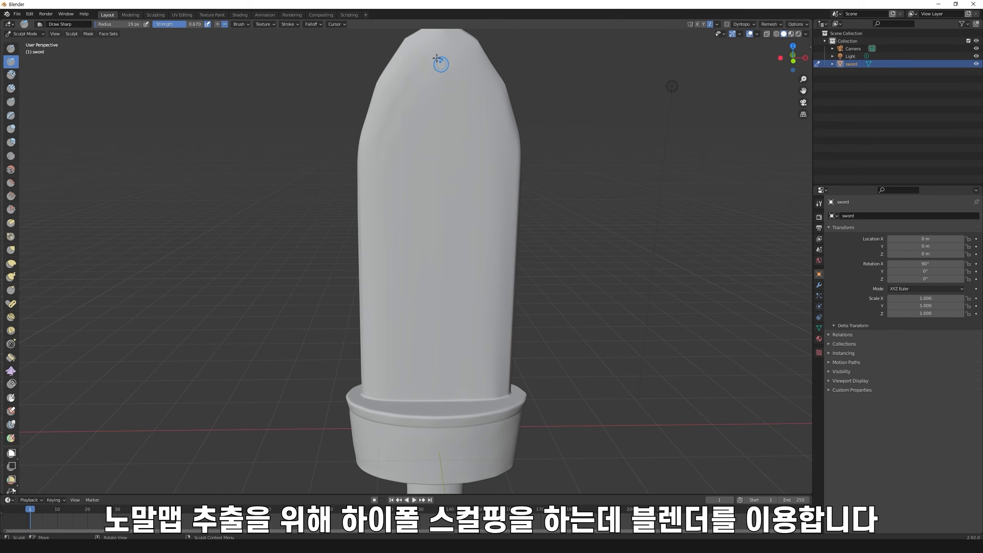
left_click(11, 182)
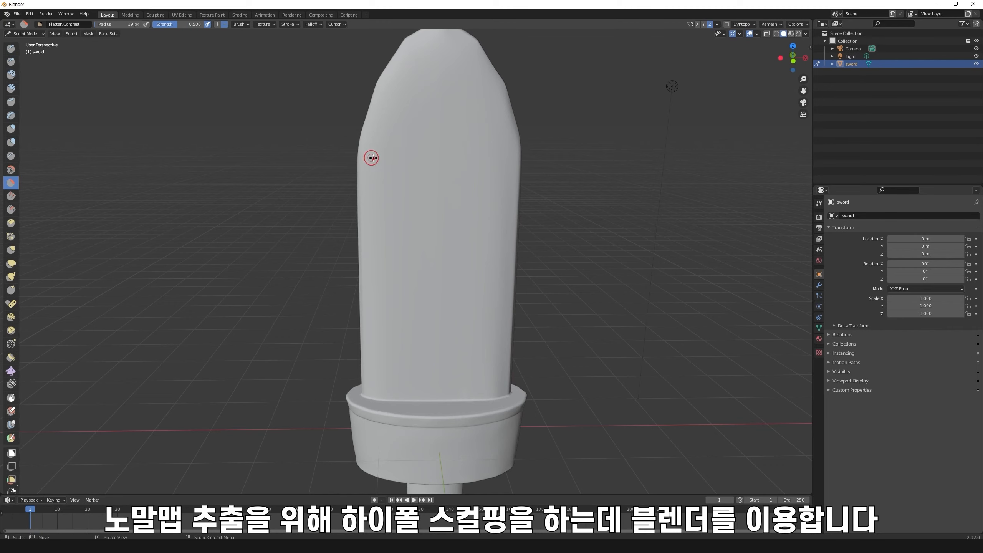
middle_click_drag(498, 395, 577, 238)
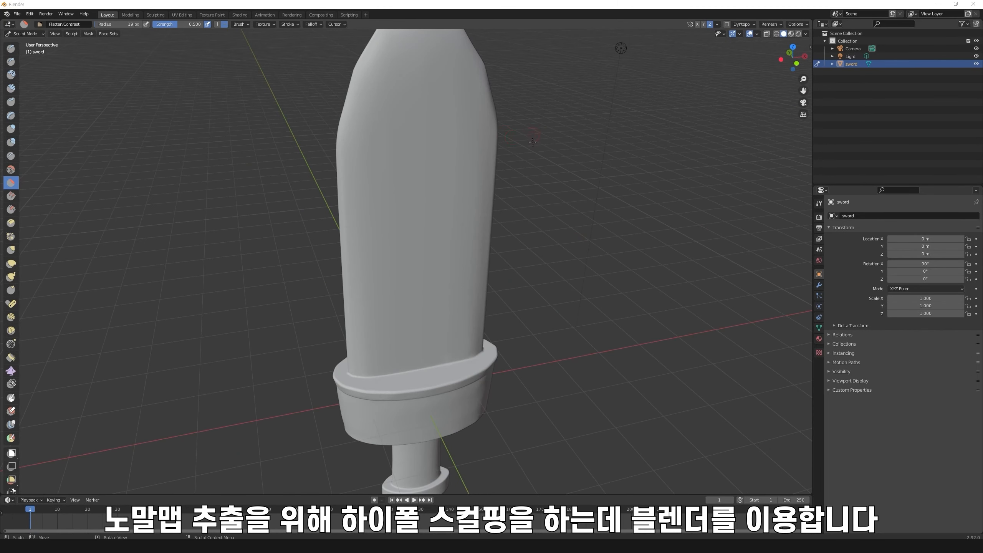
middle_click_drag(528, 113, 35, 63)
left_click(11, 236)
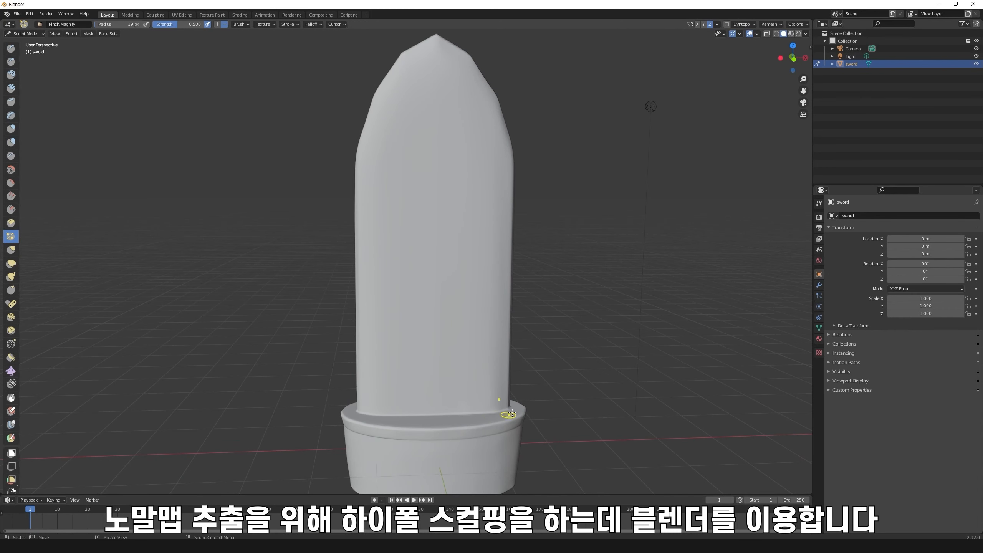
left_click(11, 249)
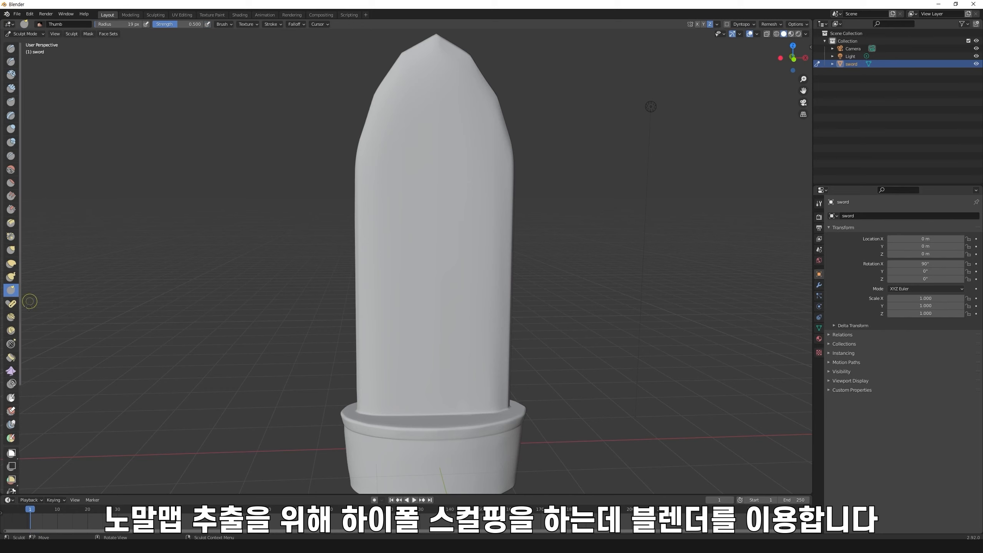
Try shaping the bevel along the blade's edges with Clay Strips strokes and a remesh
key("c")
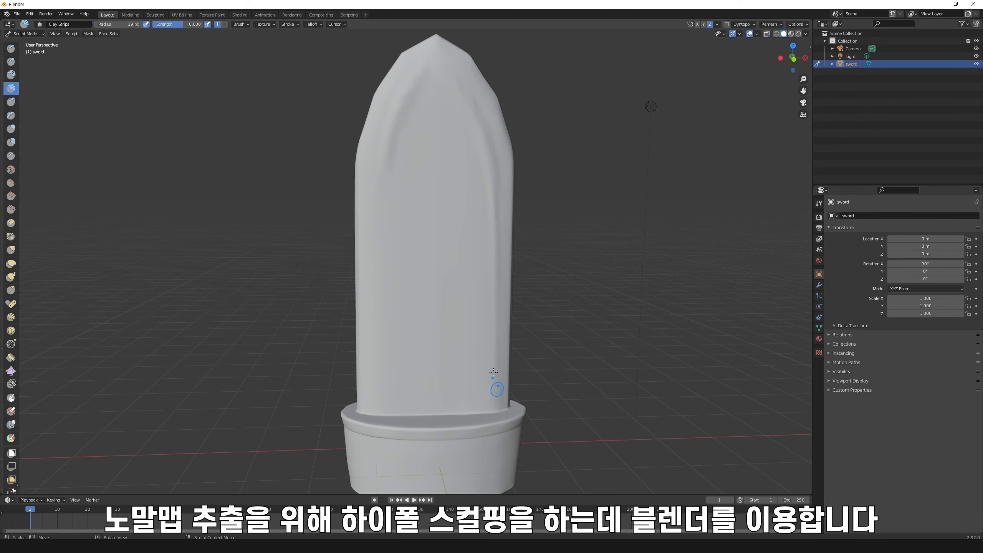
middle_click_drag(381, 384, 380, 393)
left_click(779, 26)
left_click(773, 99)
mouse_move(455, 75)
middle_mouse_down()
mouse_move(481, 58)
mouse_move(460, 88)
mouse_move(439, 71)
middle_mouse_up()
key("ctrl+z")
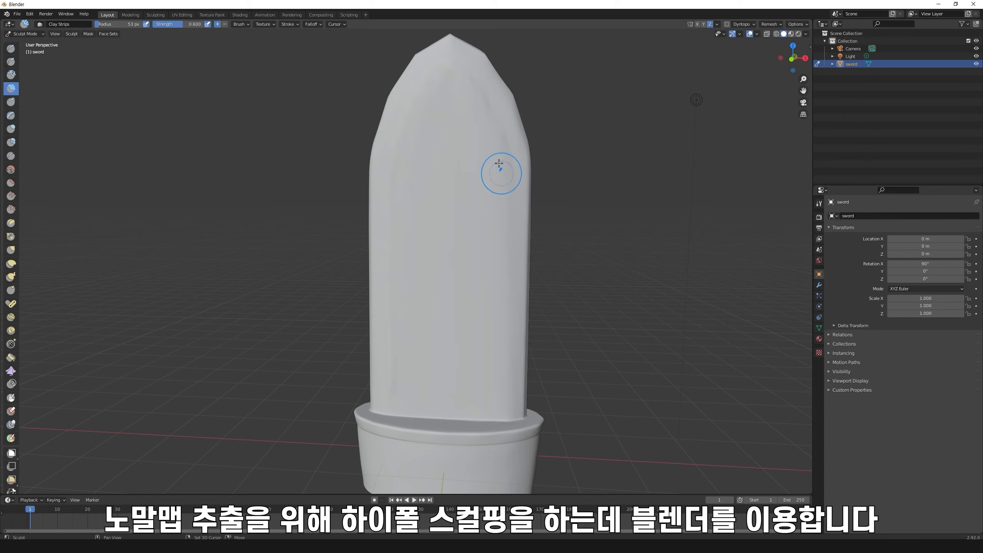
key("shift+t")
mouse_move(453, 143)
middle_mouse_down()
mouse_move(538, 153)
mouse_move(426, 176)
mouse_move(448, 116)
mouse_move(470, 315)
middle_mouse_up()
key("x")
middle_click_drag(478, 386, 478, 387)
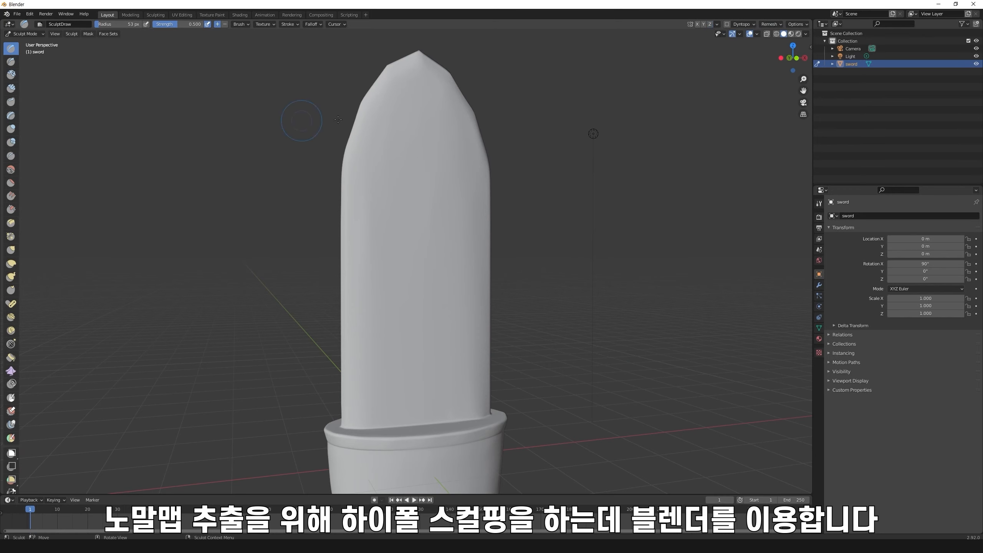
Sculpt two small dents into the blade face near the tip with the Draw brush at 10 px radius and 0.581 strength
key("f")
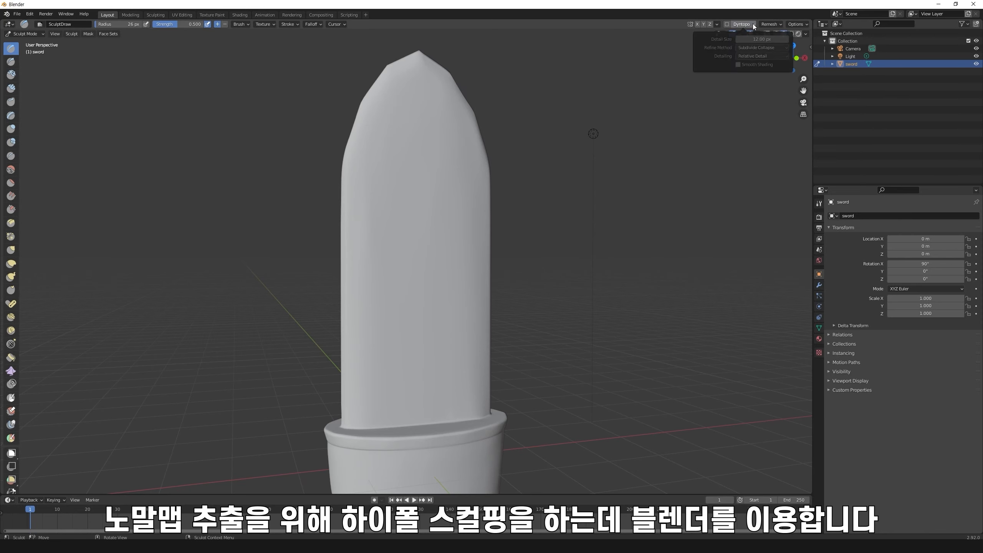
middle_click_drag(467, 138, 453, 138)
left_click(11, 62)
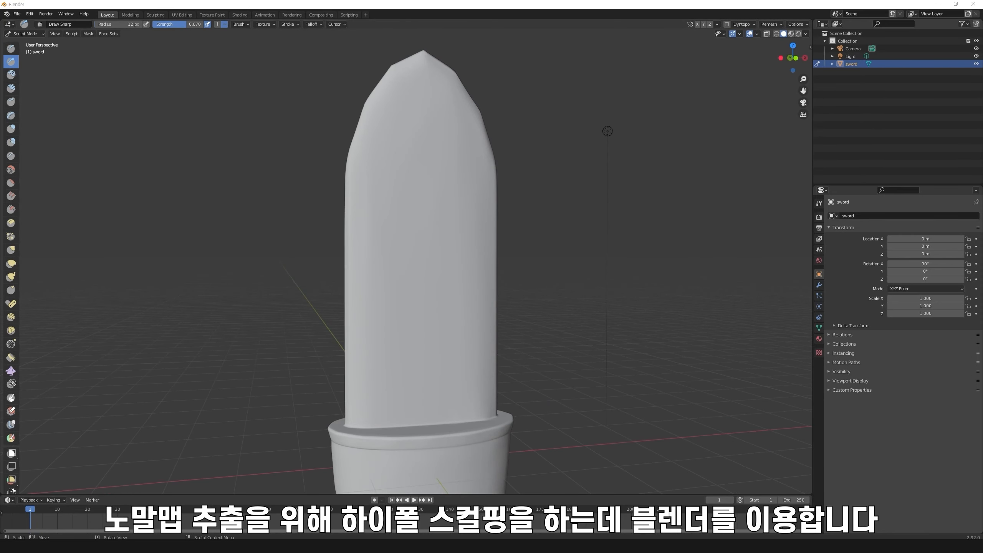
key("x")
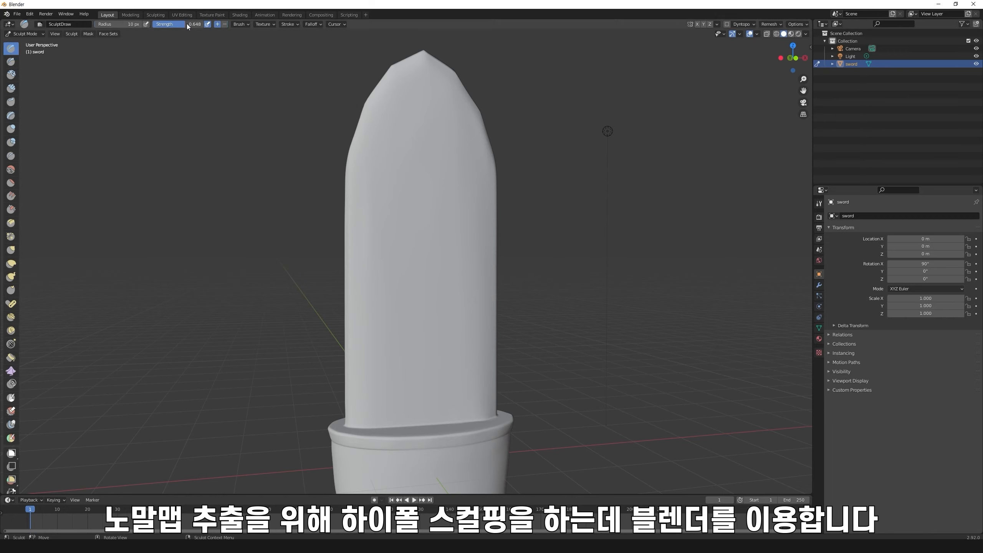
left_click_drag(187, 27, 183, 26)
left_click_drag(400, 106, 401, 107)
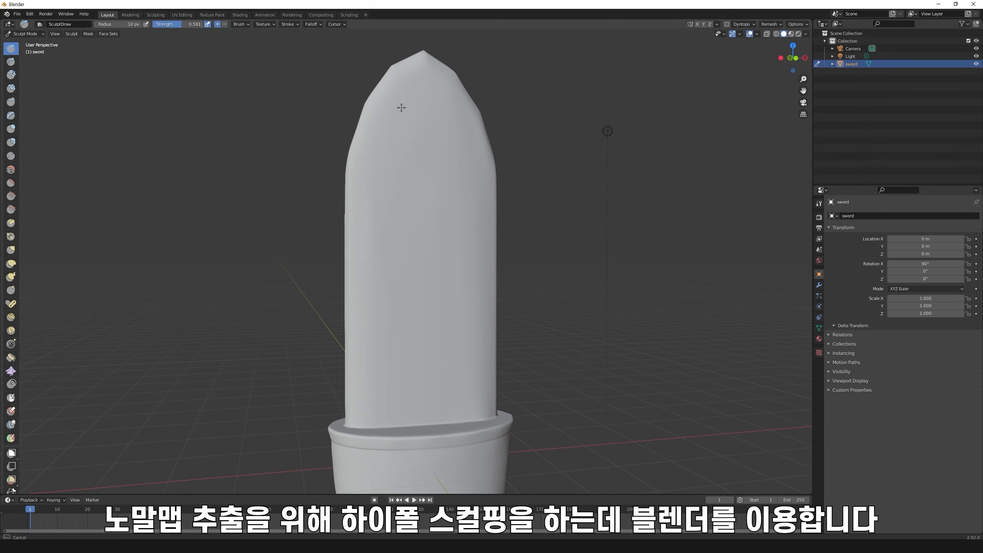
left_click(426, 138)
Confirm a voxel size for the sword and remesh it
key("x")
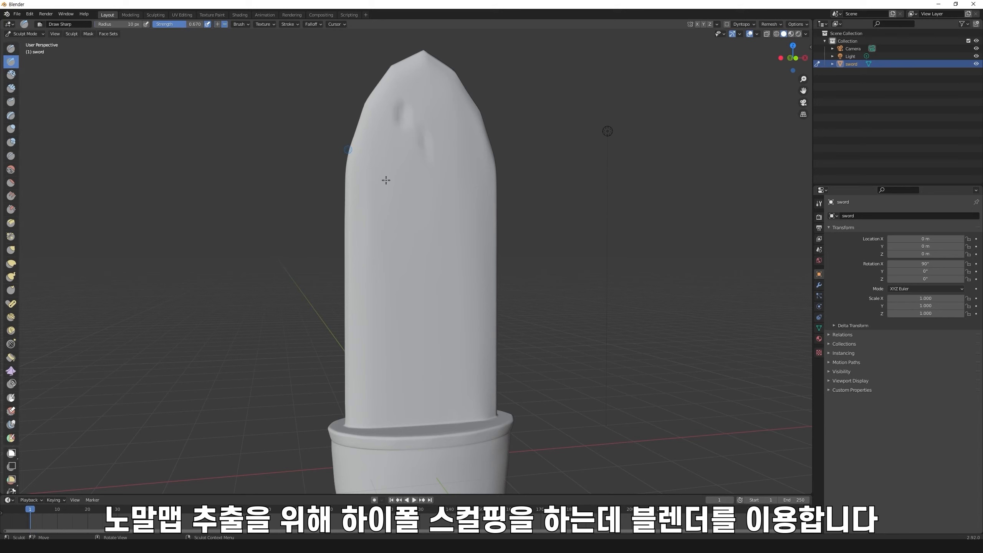
left_click(769, 24)
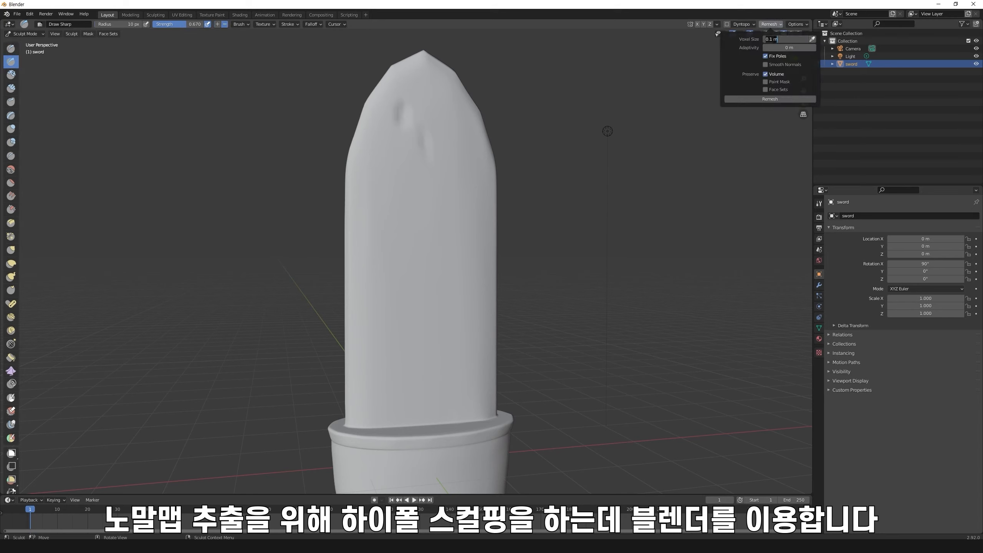
key("Return")
left_click(775, 99)
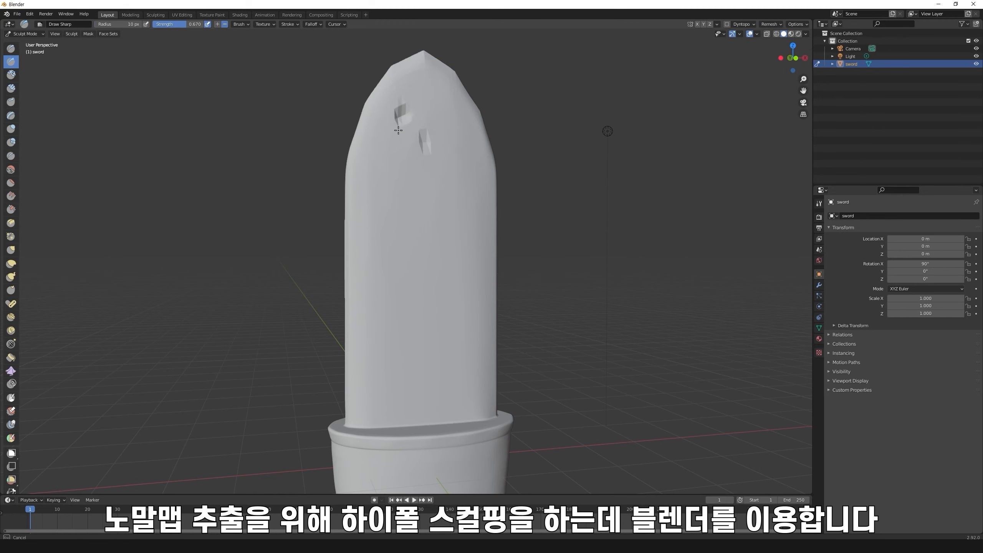
Stamp several small pits of varying size across the blade's face with the Draw Sharp brush
middle_click_drag(436, 139, 423, 104)
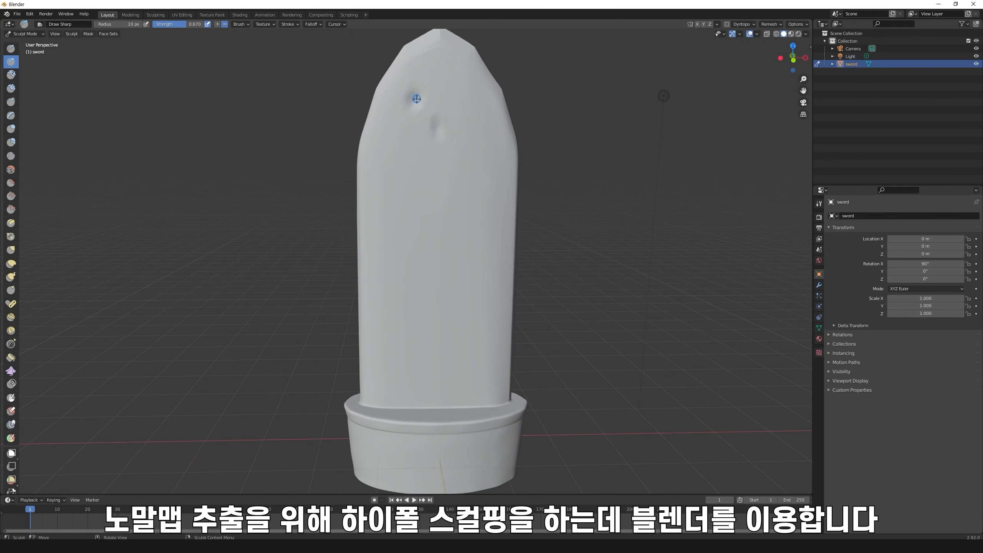
left_click(396, 128)
key("f")
left_click(481, 124)
left_click(418, 325)
left_click(472, 245)
Round out one shoulder of the blade near the tip with the Grab brush at 72 px radius
left_click(11, 182)
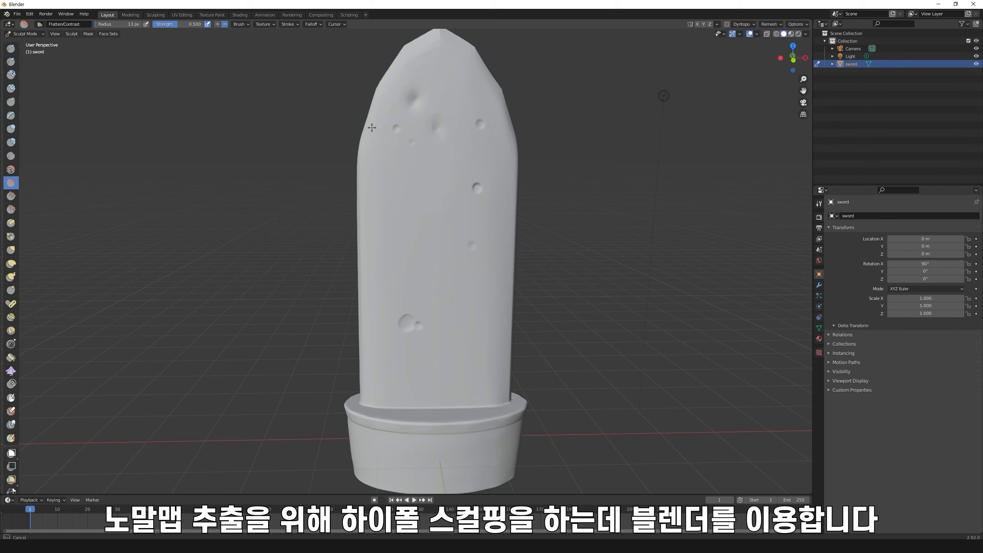
left_click(11, 250)
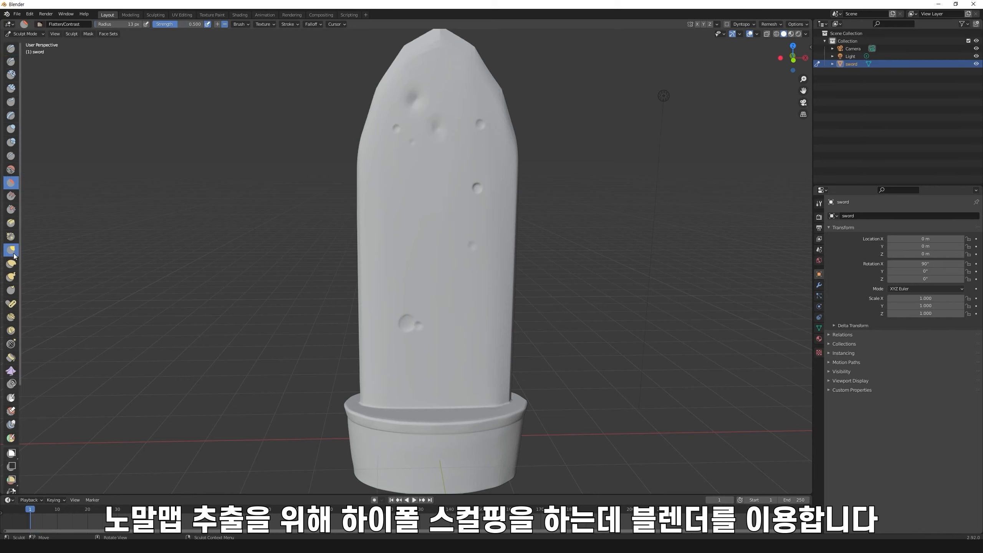
key("f")
left_click(373, 114)
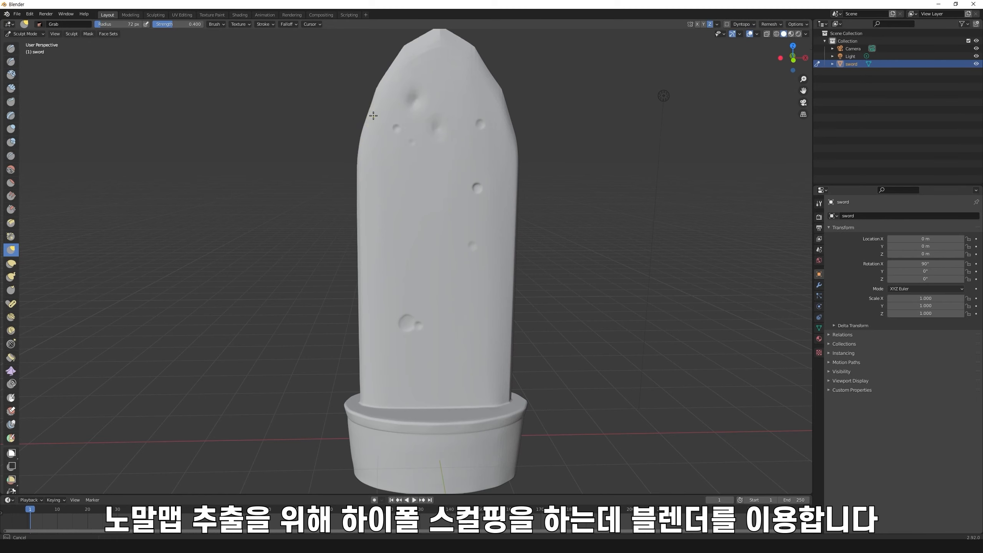
key("KP_7")
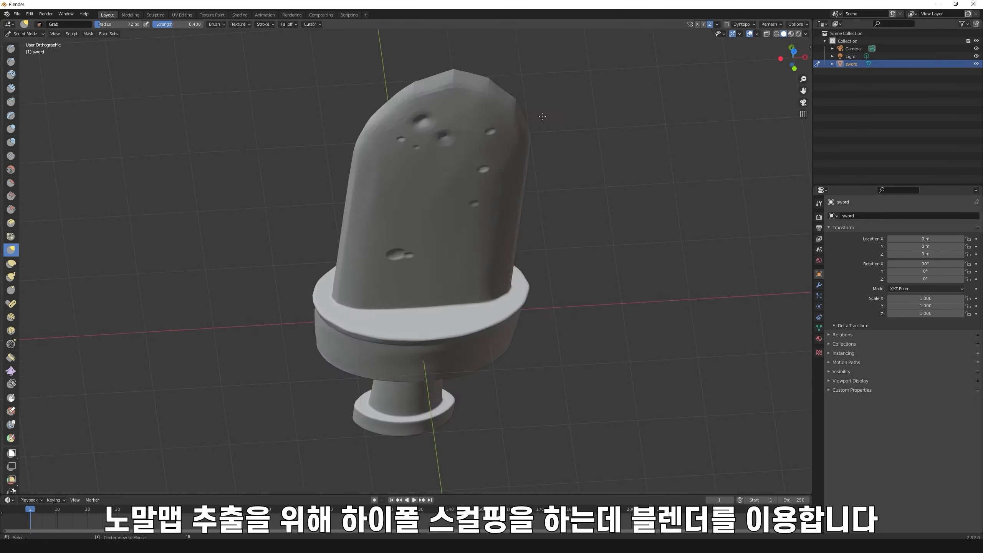
middle_click_drag(617, 176, 567, 181)
scroll(620, 167, "down", 2)
middle_click_drag(567, 180, 640, 199)
middle_click_drag(587, 144, 582, 174, "shift")
scroll(581, 174, "up", 1)
middle_click_drag(452, 95, 428, 82)
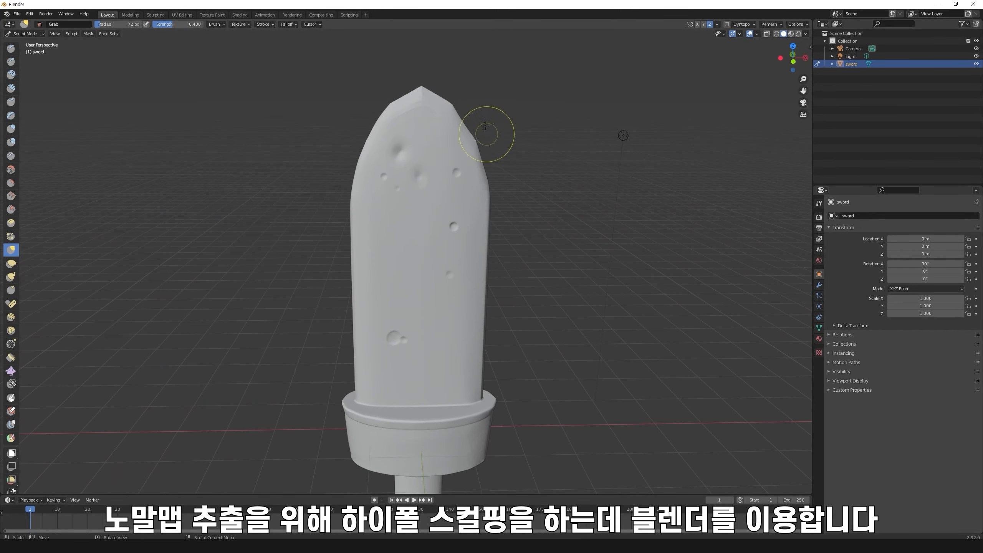
Pull the blade's opposite shoulder and its tip outward into a rounder outline with the Grab brush at 77 px radius
key("bracketleft")
key("bracketleft")
key("bracketright")
key("bracketright")
key("bracketright")
middle_click_drag(499, 149, 485, 168)
left_click_drag(485, 168, 482, 137)
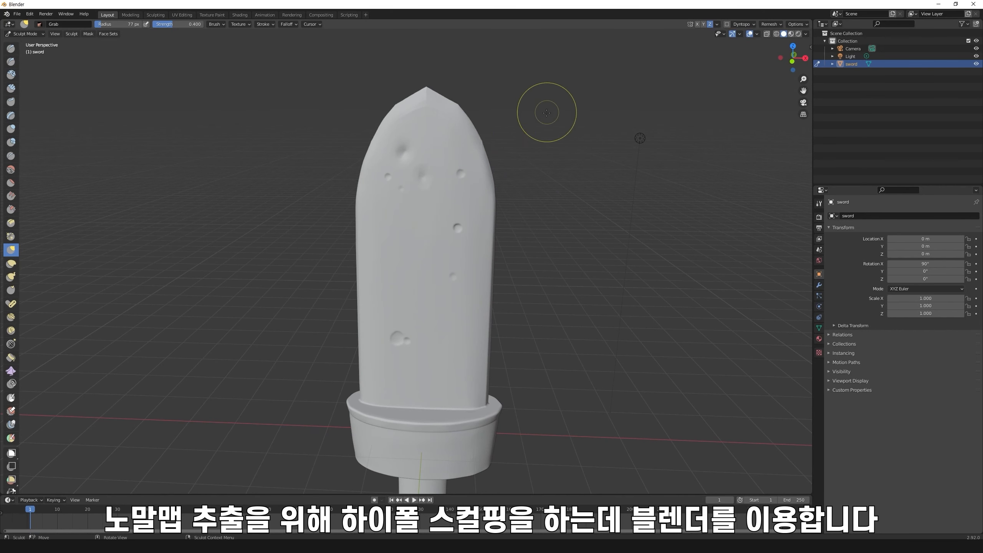
left_click_drag(460, 100, 462, 97)
left_click_drag(426, 88, 428, 82)
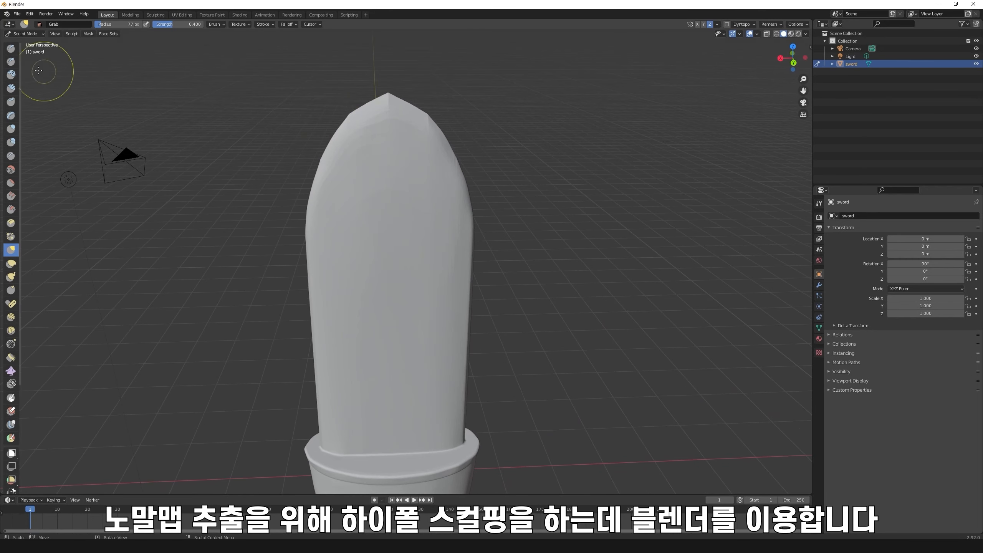
Smooth the facets on the back of the blade around the tip at 62 px brush radius
key("bracketleft")
key("bracketleft")
mouse_move(342, 158)
left_mouse_down("shift")
mouse_move(409, 112)
mouse_move(441, 164)
left_mouse_up("shift")
left_click_drag(344, 117, 343, 111, "shift")
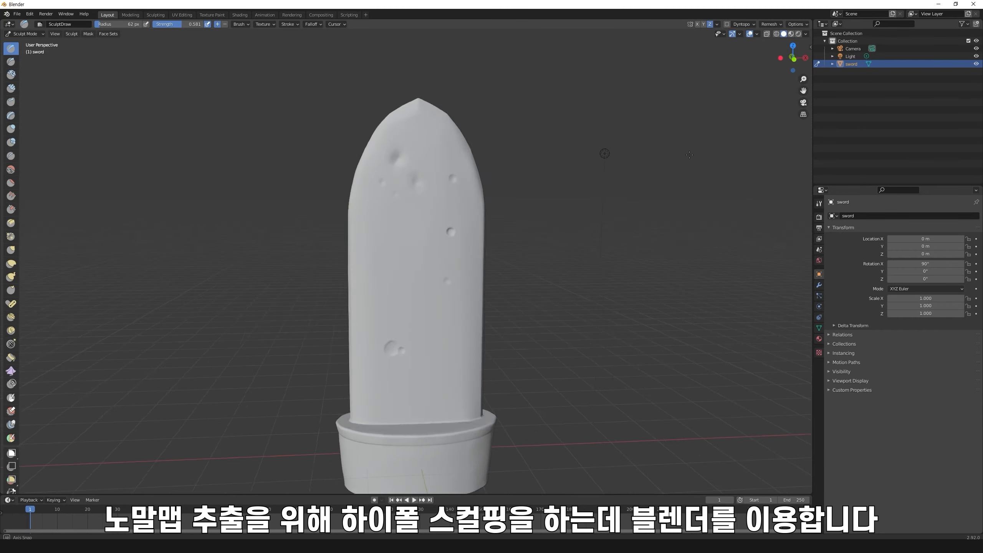
key("g")
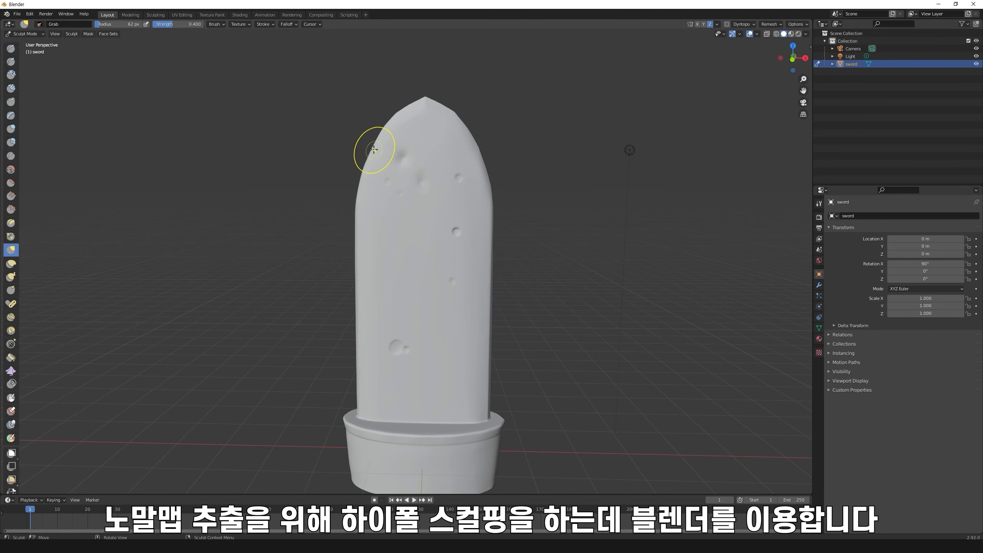
middle_click_drag(401, 175, 360, 128)
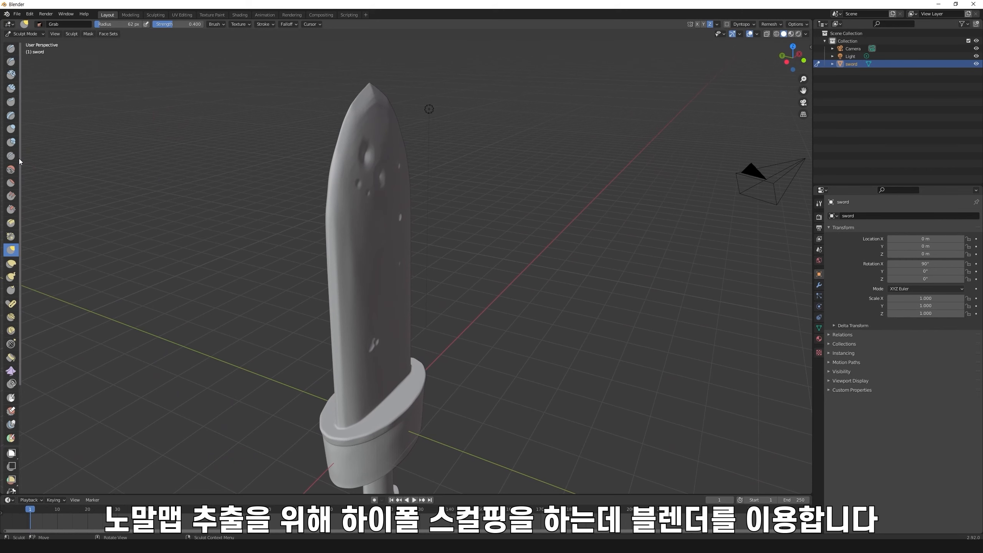
Flatten a bevel along one long edge of the blade, from the tip to the guard, at 35 px brush radius
key("shift+t")
key("f")
left_click(347, 124)
left_click_drag(360, 112, 346, 141)
mouse_move(347, 143)
left_mouse_down()
mouse_move(340, 172)
mouse_move(361, 116)
mouse_move(354, 170)
left_mouse_up()
left_click_drag(334, 209, 339, 297)
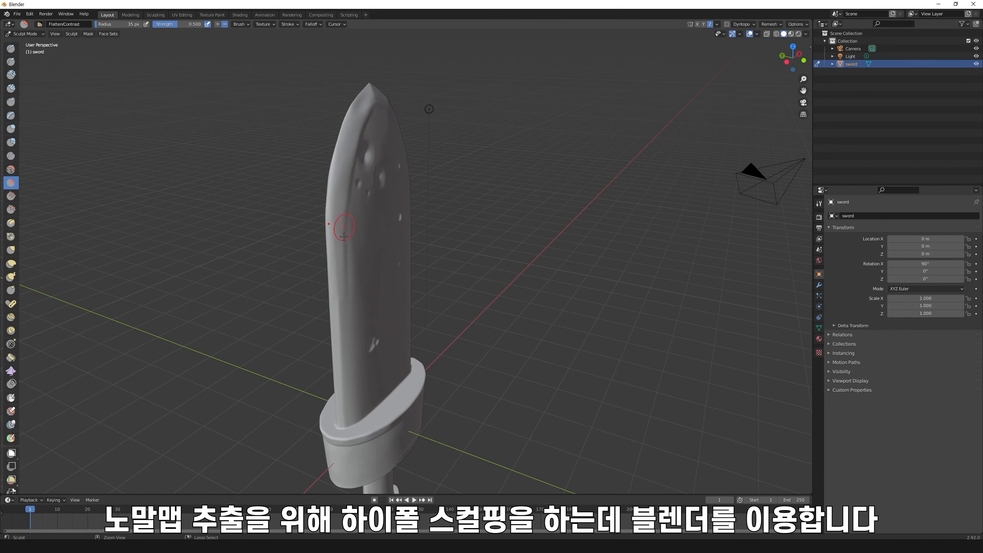
left_click_drag(343, 226, 345, 411)
mouse_move(340, 349)
middle_mouse_down()
mouse_move(351, 318)
mouse_move(348, 354)
middle_mouse_up()
left_click_drag(340, 181, 344, 271)
left_click_drag(345, 329, 352, 417)
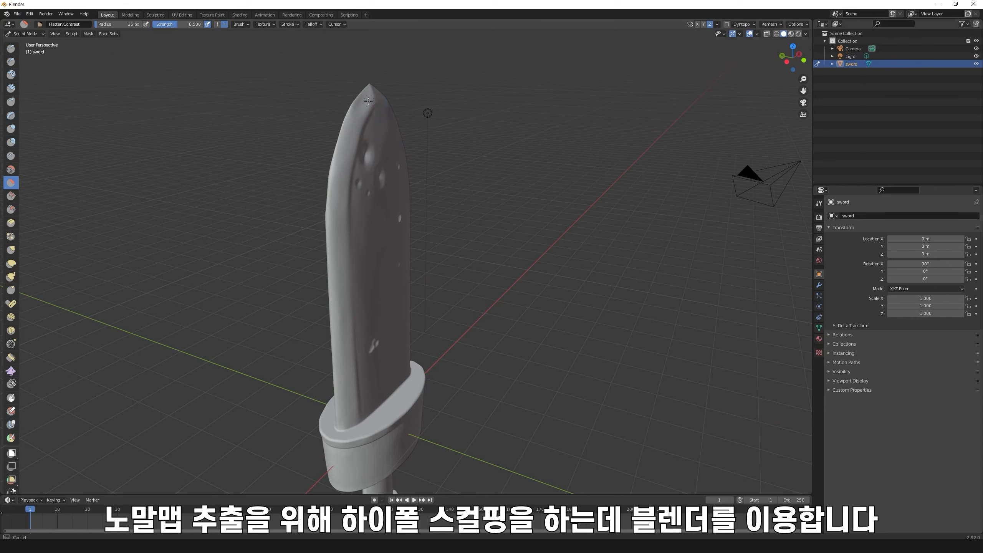
Flatten a matching bevel along the blade's opposite long edge, from the tip down to the guard
mouse_move(366, 104)
middle_mouse_down()
mouse_move(473, 123)
mouse_move(468, 114)
mouse_move(493, 192)
middle_mouse_up()
left_click_drag(500, 225, 502, 247)
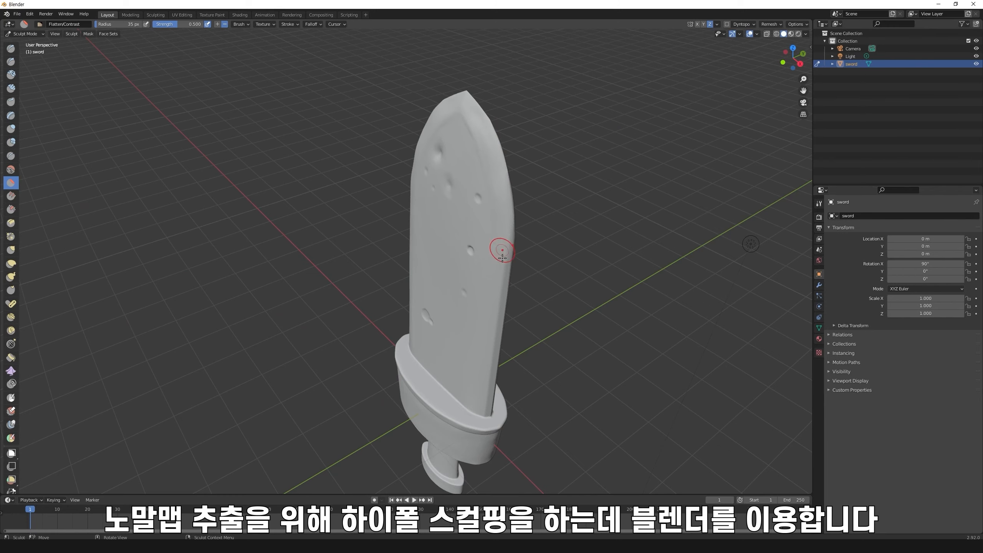
middle_click_drag(497, 170, 495, 150)
mouse_move(473, 116)
left_mouse_down()
mouse_move(500, 216)
mouse_move(497, 349)
mouse_move(502, 236)
left_mouse_up()
left_click_drag(495, 341, 491, 403)
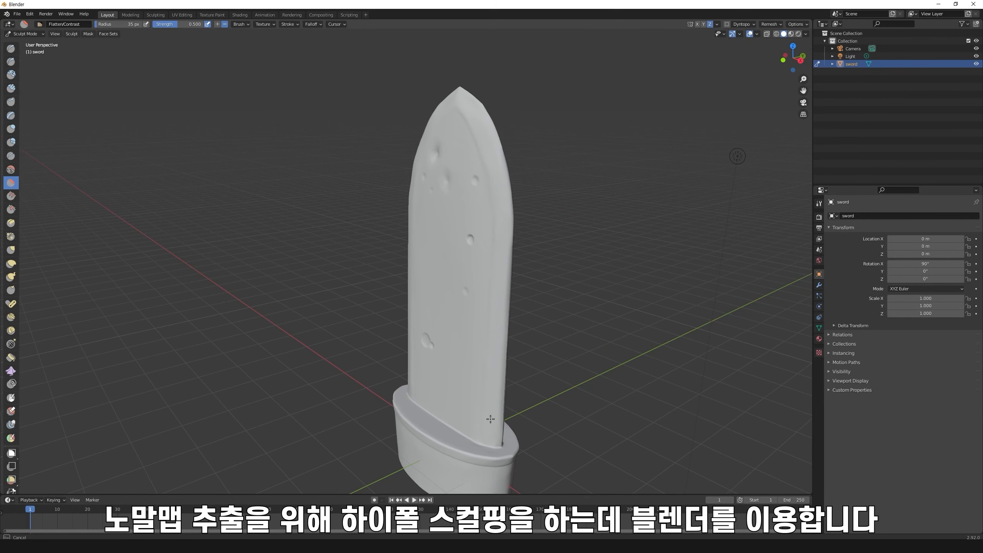
middle_click_drag(500, 335, 613, 249)
mouse_move(490, 190)
middle_mouse_down()
mouse_move(468, 198)
mouse_move(493, 186)
middle_mouse_up()
left_click_drag(497, 217, 491, 332)
left_click_drag(489, 330, 486, 396)
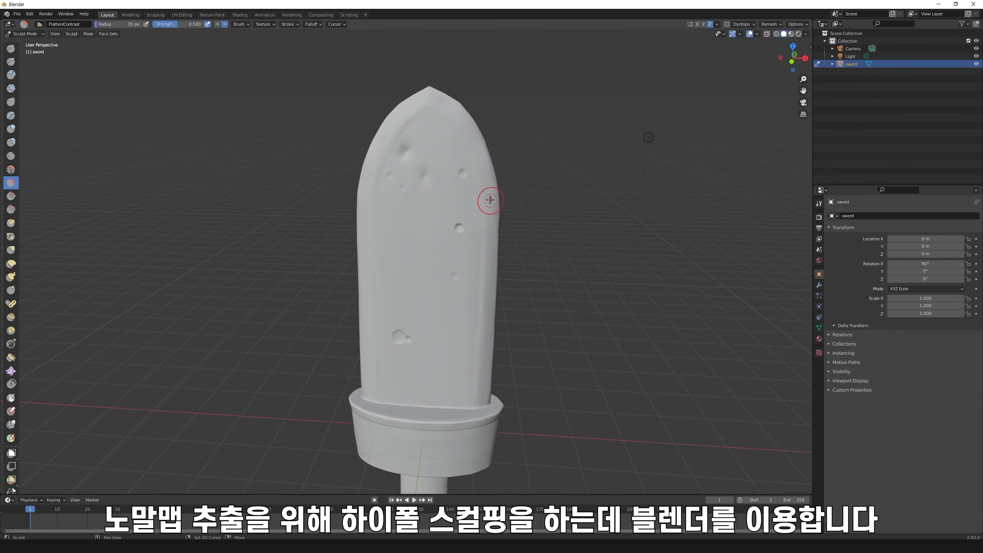
Adjust the outline of the blade's side edge with the Grab brush at 56 px radius
key("g")
left_click_drag(499, 232, 515, 225)
key("f")
left_click(510, 245)
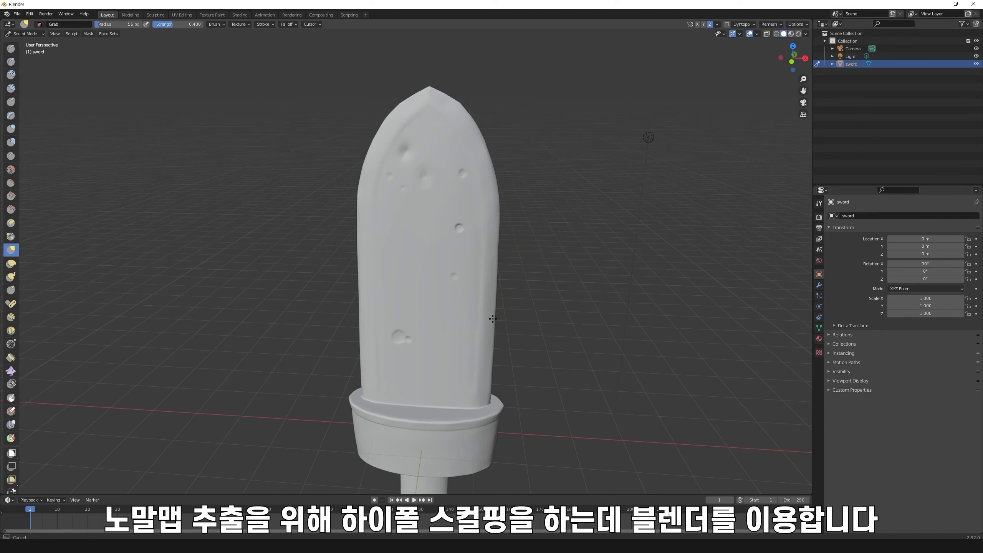
middle_click_drag(502, 375, 505, 257)
Carve down the blade's narrow side near the cutting edge with the inverted Draw brush at 0.404 strength
key("x")
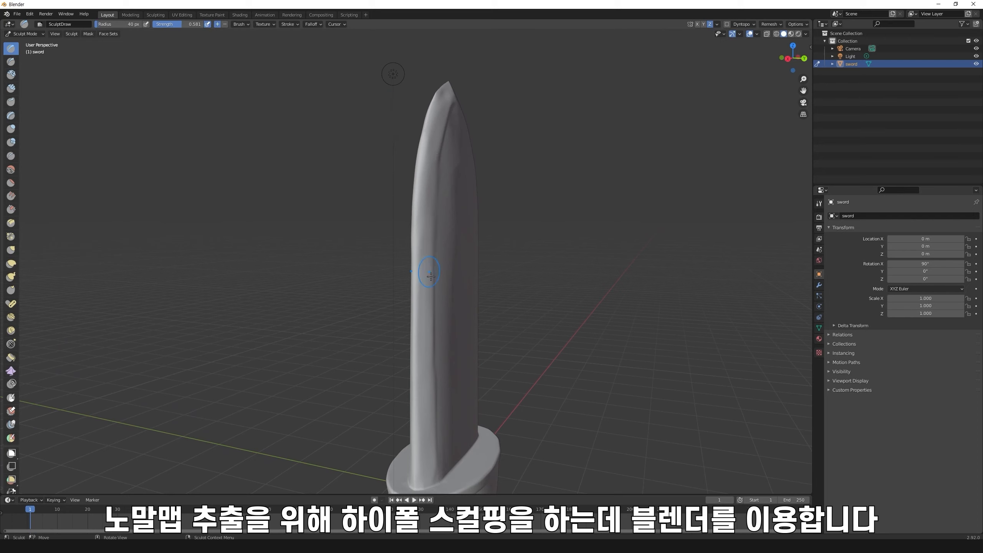
left_click_drag(422, 190, 420, 284, "ctrl")
key("ctrl+z")
left_click_drag(183, 25, 173, 25)
left_click_drag(429, 133, 422, 269, "ctrl")
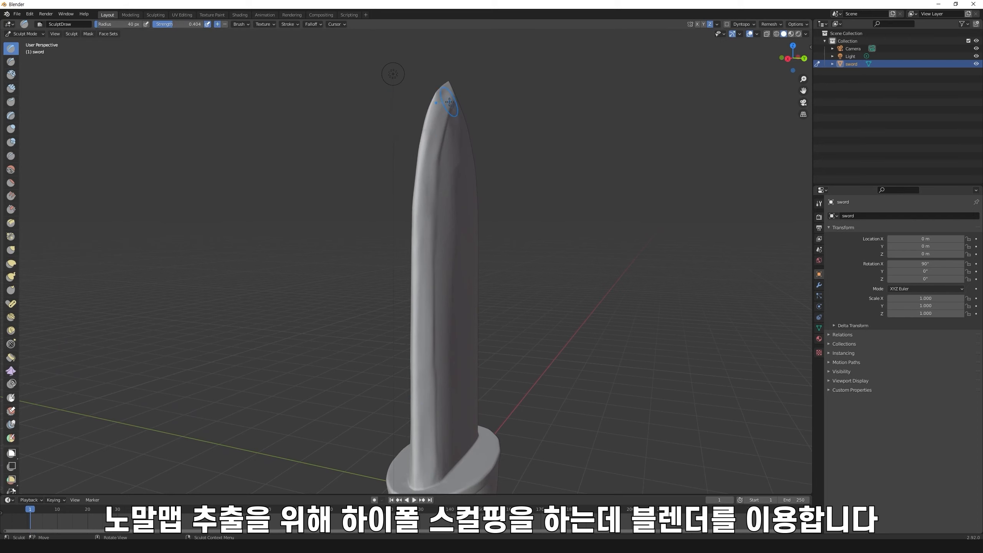
Press several round dents of varying size into the blade's faces with the inverted Draw brush at 22 px radius
middle_click_drag(449, 102, 665, 191)
left_click_drag(337, 341, 335, 404, "ctrl")
mouse_move(399, 104)
middle_mouse_down()
mouse_move(354, 135)
mouse_move(371, 149)
mouse_move(393, 94)
mouse_move(436, 146)
middle_mouse_up()
key("g")
key("x")
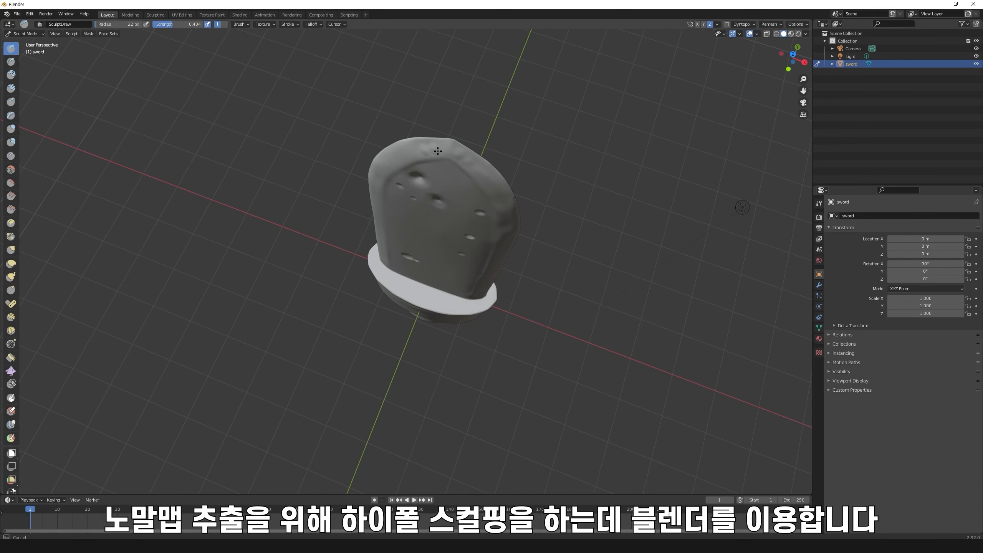
middle_click_drag(523, 179, 481, 163)
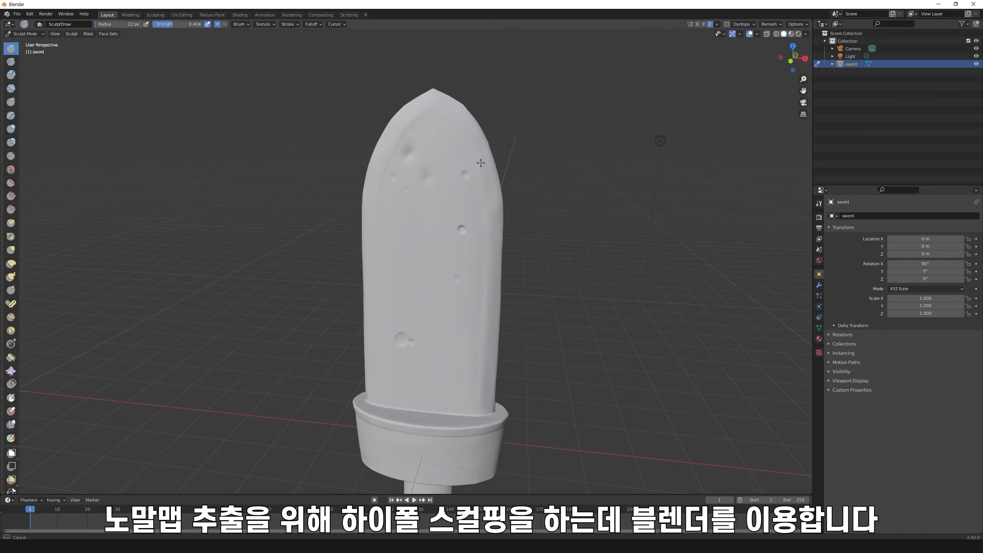
middle_click_drag(434, 252, 378, 187)
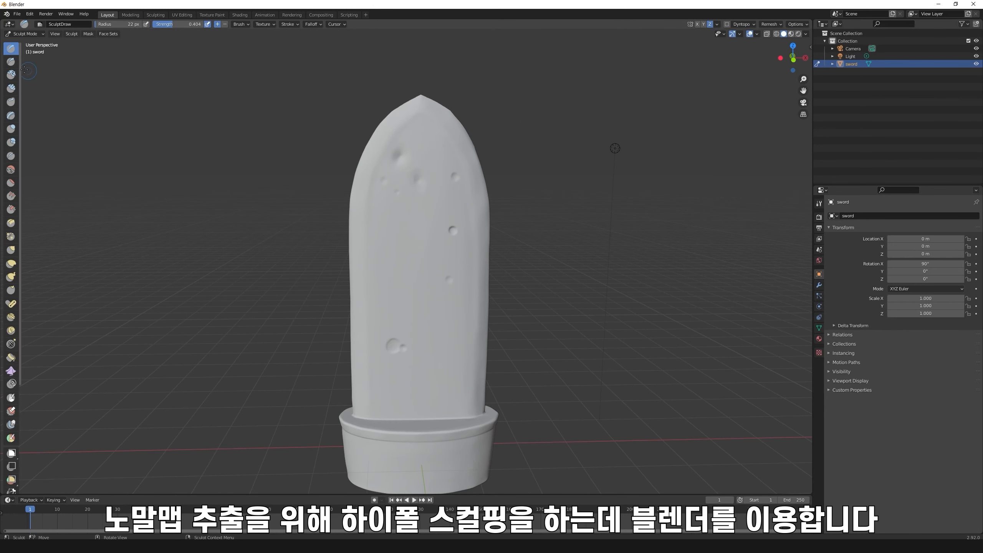
Carve small scratches and nicks into both blade faces with the Draw Sharp brush at 14 px radius and 0.670 strength
left_click(11, 61)
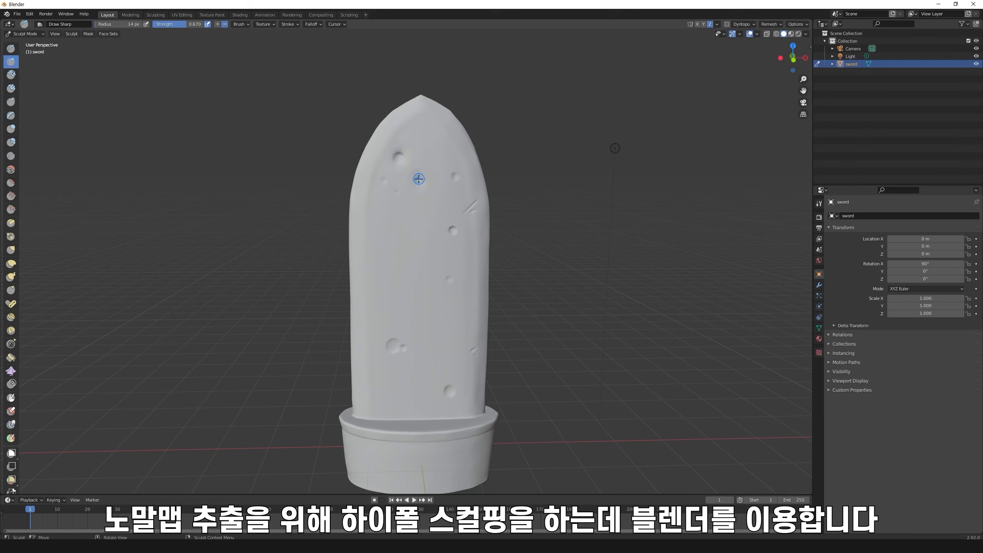
middle_click_drag(407, 237, 581, 237)
left_click_drag(357, 312, 361, 312)
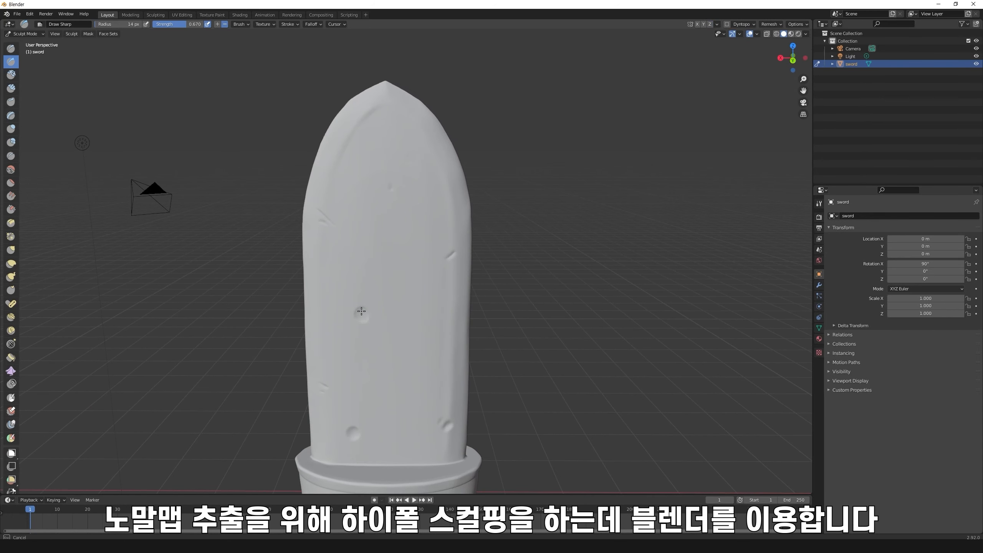
left_click_drag(415, 215, 415, 214)
left_click_drag(403, 123, 414, 110)
left_click_drag(364, 165, 373, 167)
left_click(431, 322)
left_click_drag(446, 341, 446, 344)
left_click_drag(334, 272, 338, 277)
mouse_move(338, 278)
middle_mouse_down()
mouse_move(401, 426)
mouse_move(357, 380)
middle_mouse_up()
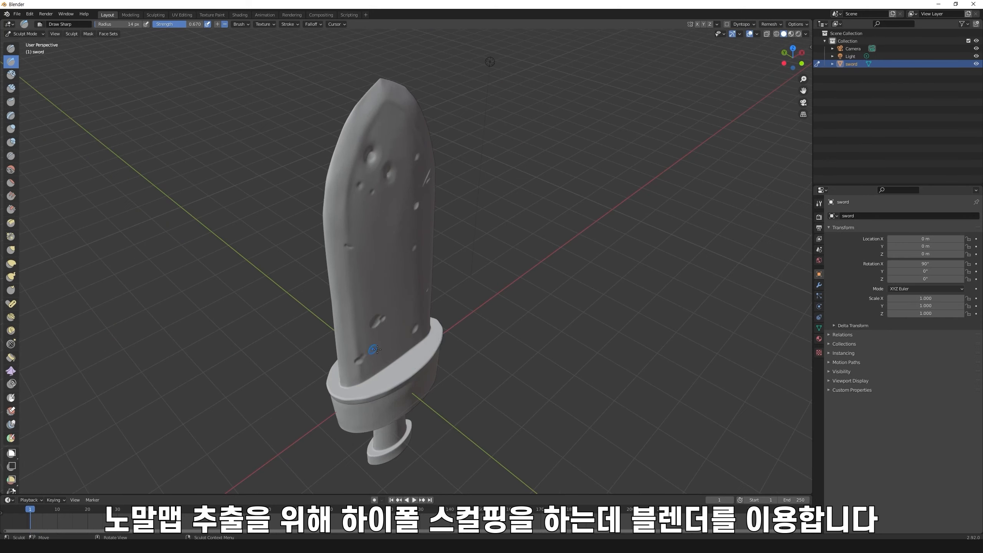
middle_click_drag(410, 363, 364, 283)
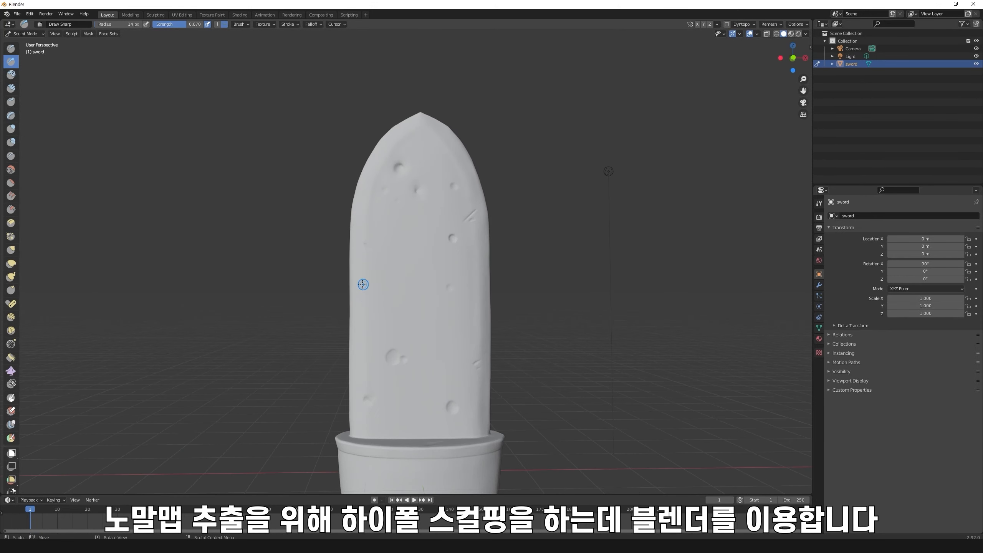
middle_click_drag(544, 275, 395, 250)
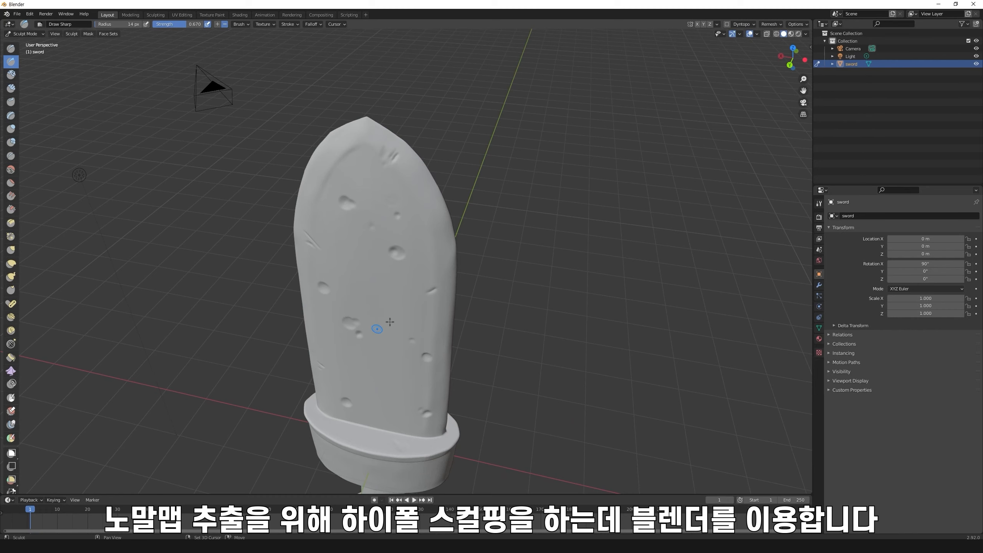
middle_click_drag(390, 322, 517, 190)
Export the sculpted sword in OBJ format as swordhigh.obj to the recent sword folder
left_click(17, 13)
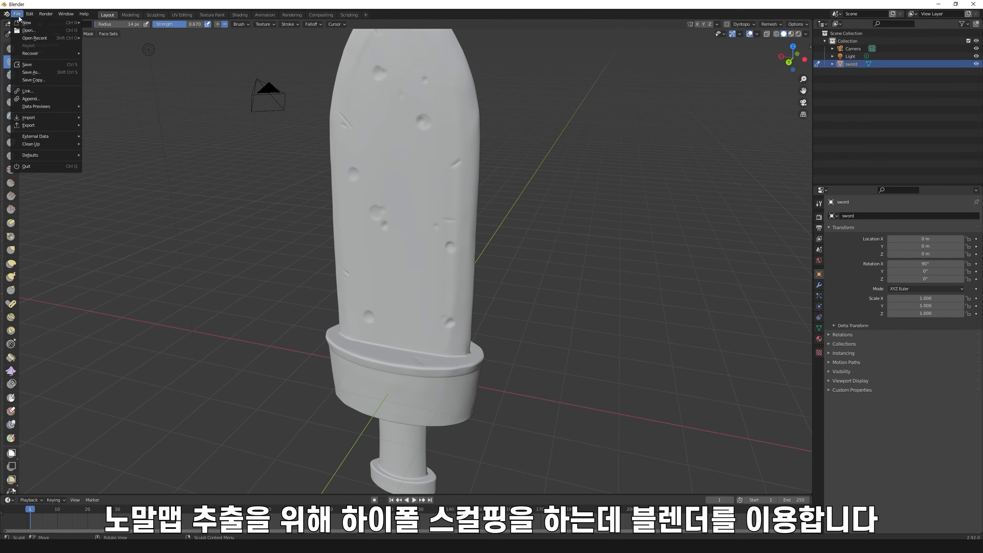
mouse_move(39, 126)
left_click(116, 187)
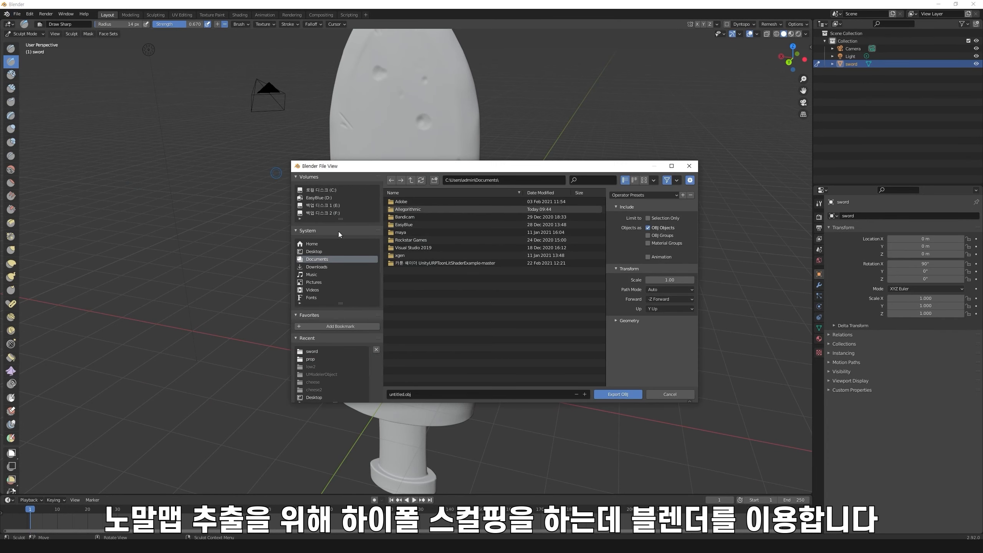
left_click(314, 251)
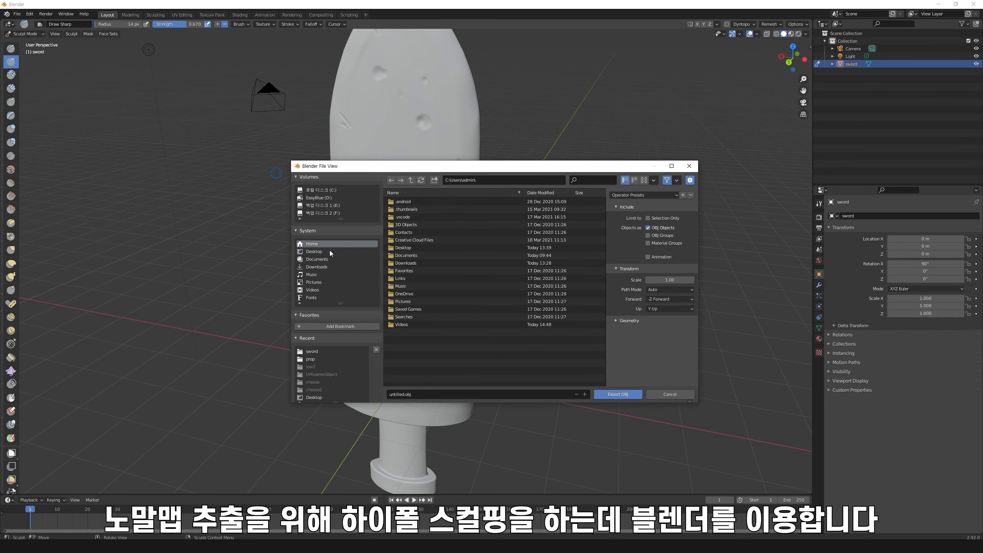
left_click(311, 352)
left_click(418, 393)
type("sw")
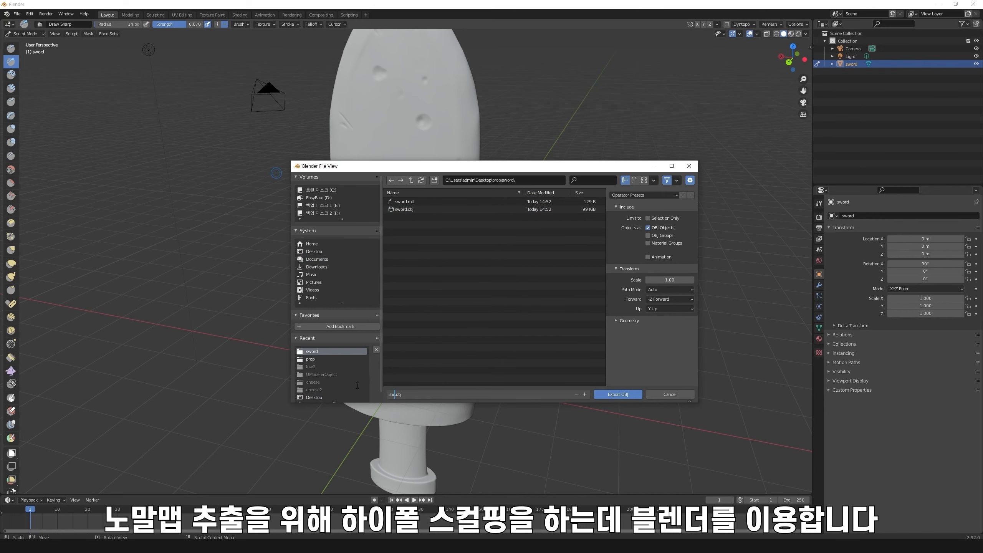
type("ordhigh")
key("Return")
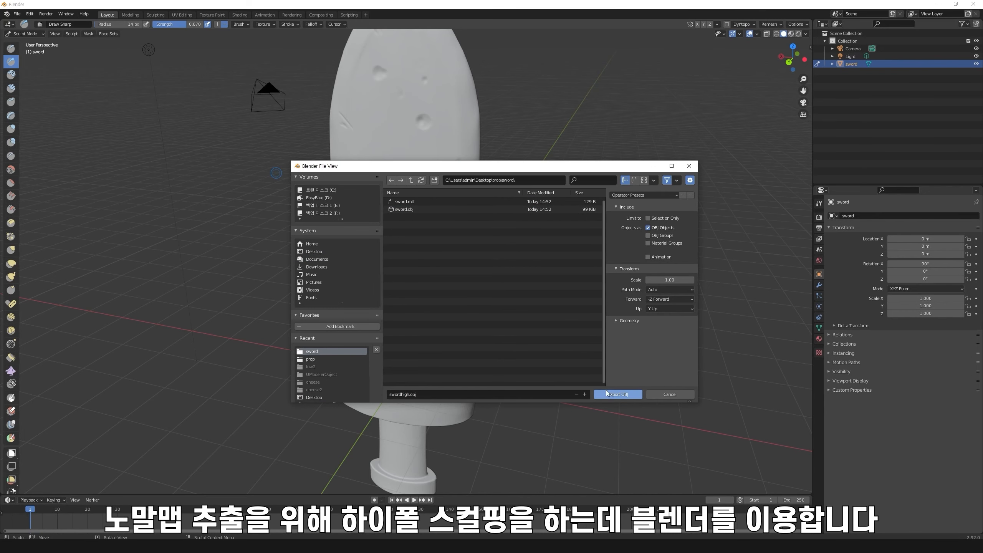
left_click(624, 395)
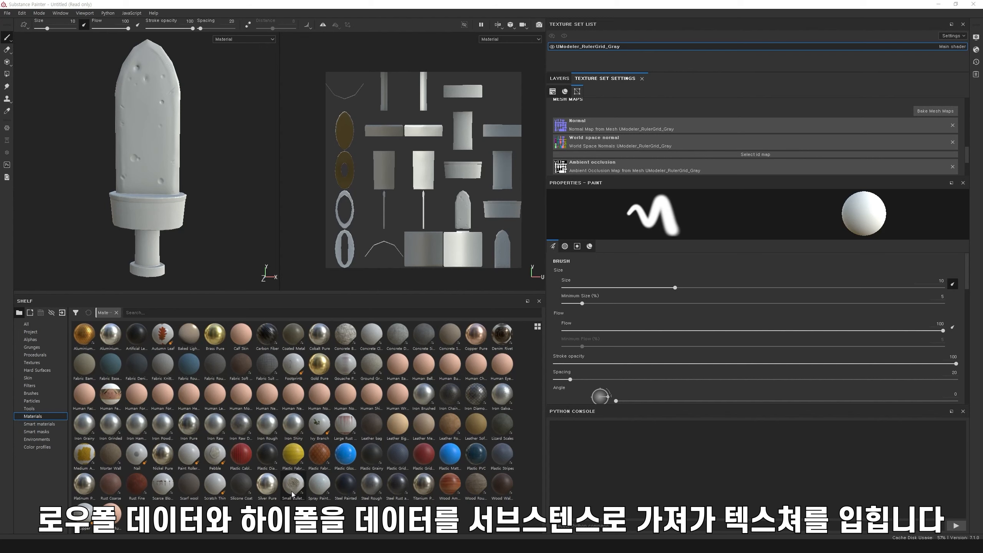
Switch to Substance Painter and replace the default Layer 1 with a folder containing a red fill layer
left_click(559, 78)
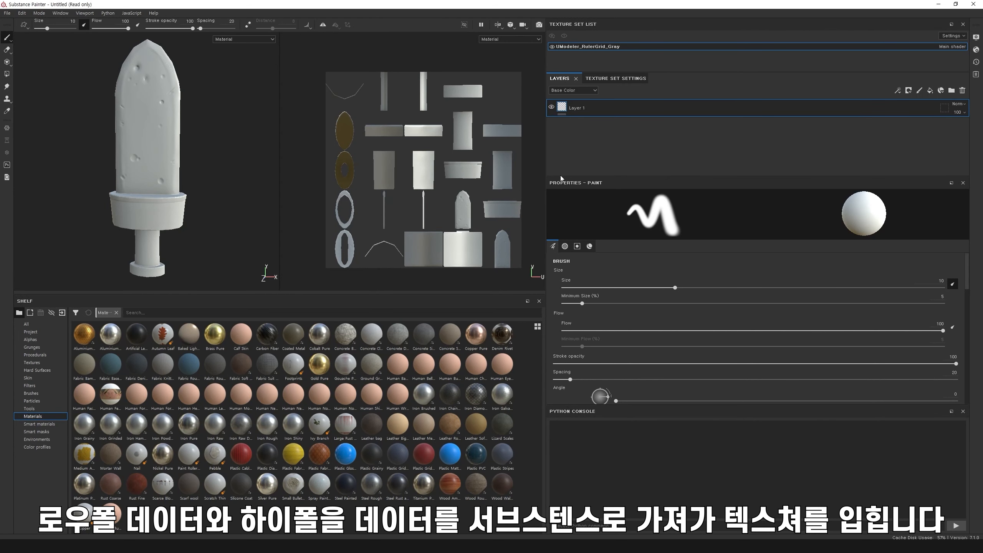
left_click_drag(546, 163, 490, 163)
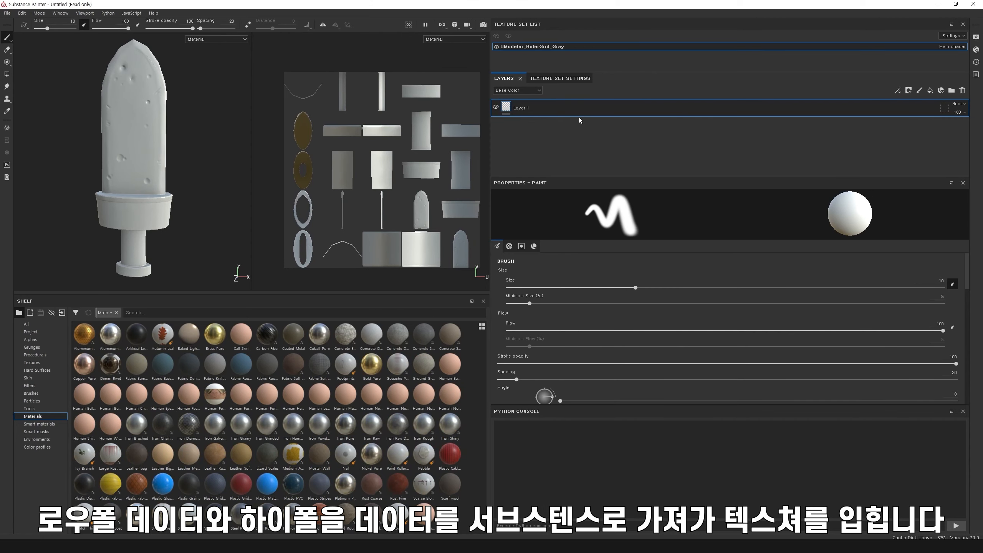
left_click(962, 91)
left_click(951, 91)
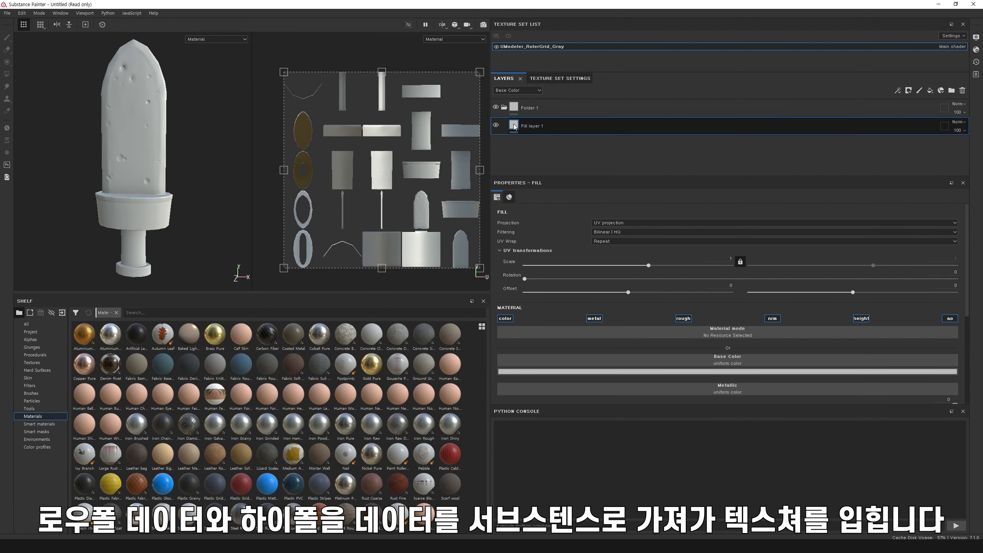
left_click(656, 372)
left_click(703, 400)
left_click(595, 160)
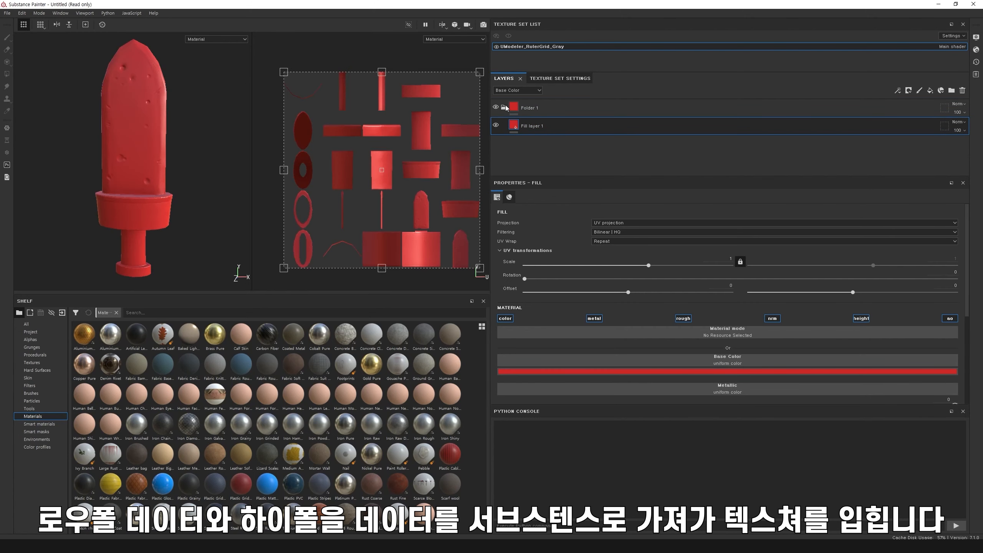
Duplicate the red folder and change the base color of the copy's fill layer to green
left_click(504, 107)
left_click(567, 113)
key("ctrl+d")
left_click(504, 107)
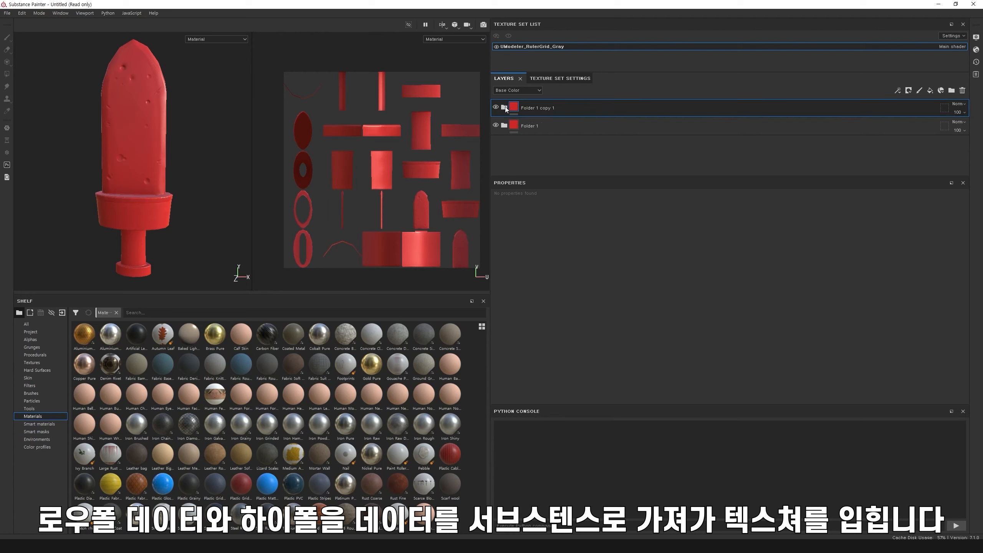
left_click(532, 125)
left_click(654, 371)
left_click(723, 433)
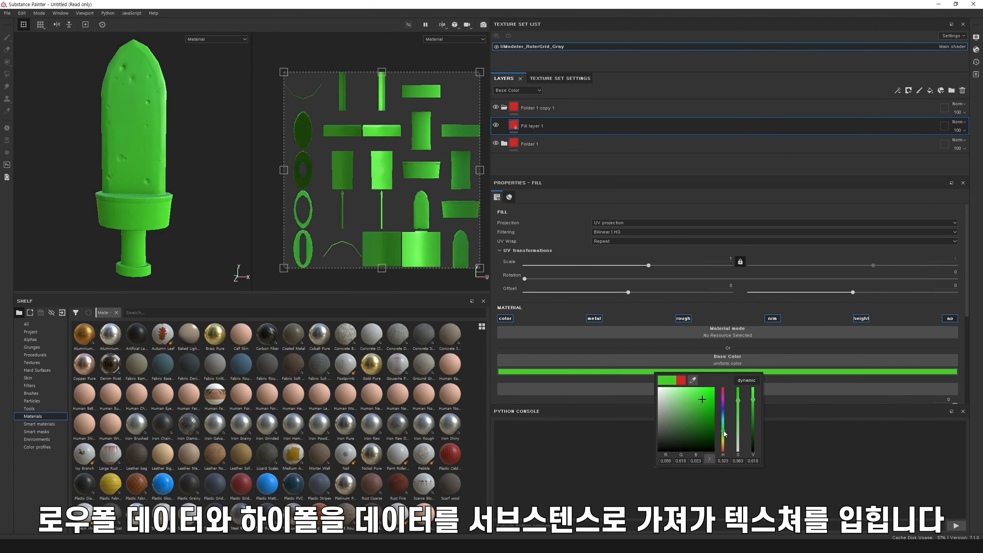
left_click(587, 162)
left_click(504, 107)
Add a black mask to the red folder, Folder 1
left_click(504, 126)
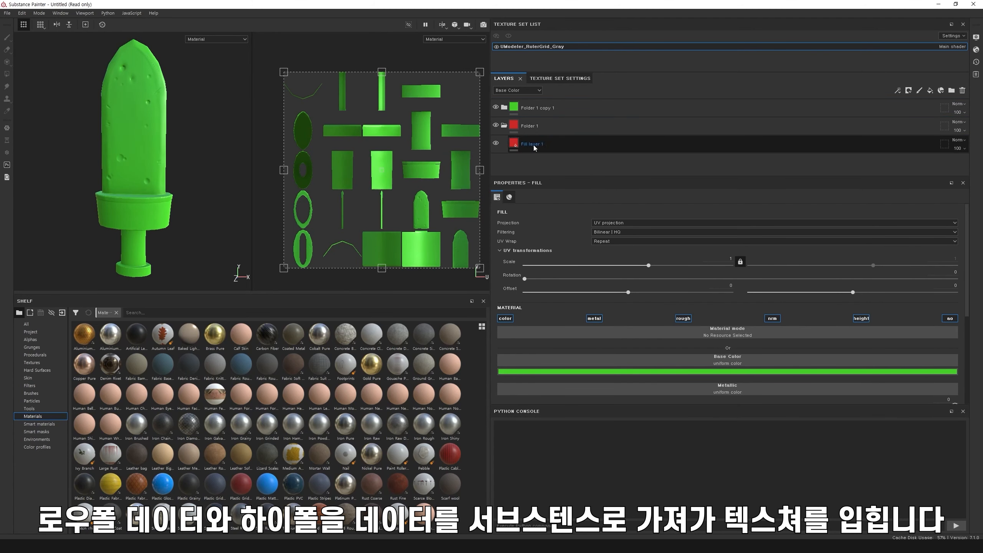
left_click(518, 128)
right_click(518, 128)
left_click(545, 142)
right_click(526, 126)
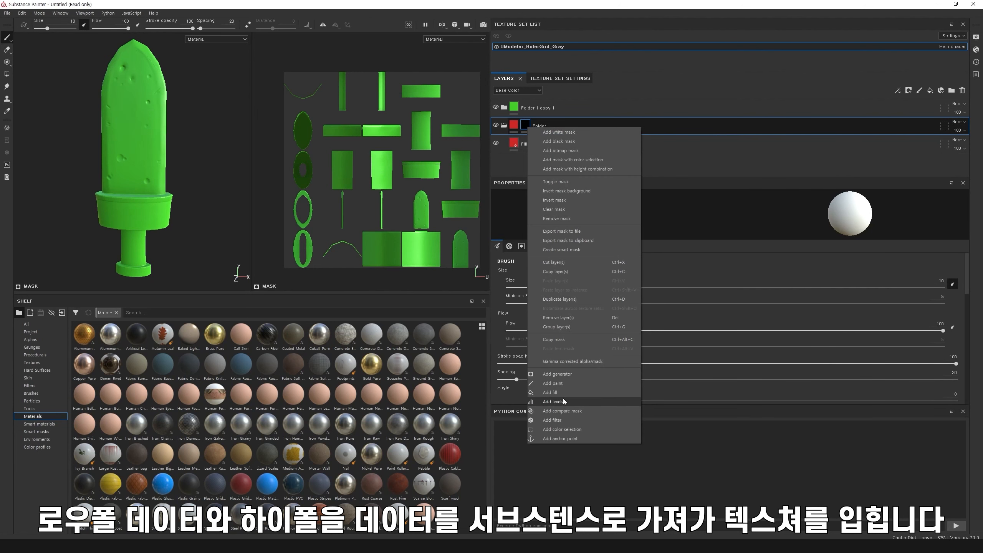
left_click(515, 166)
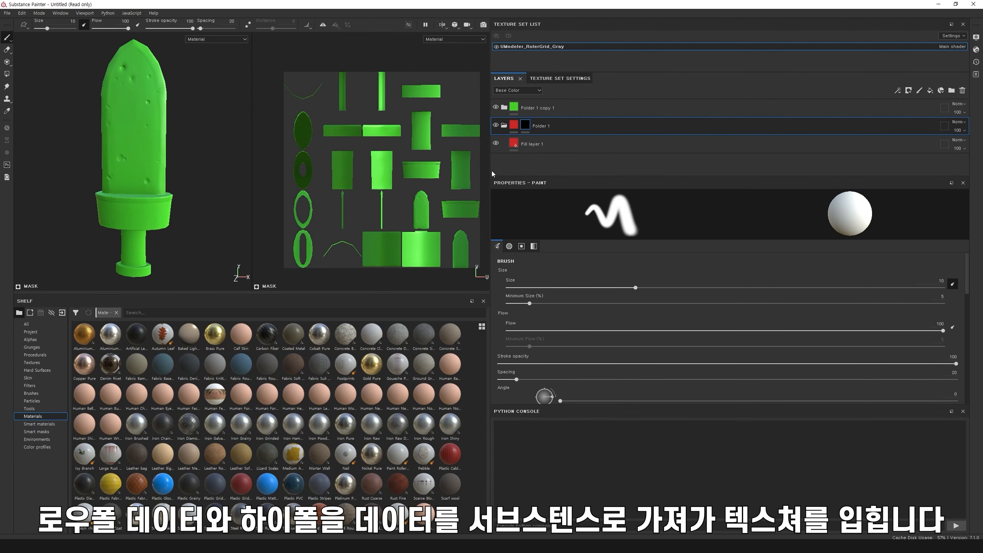
Hide the green folder and add the whole blade to Folder 1's mask with Polygon Fill
left_click(495, 107)
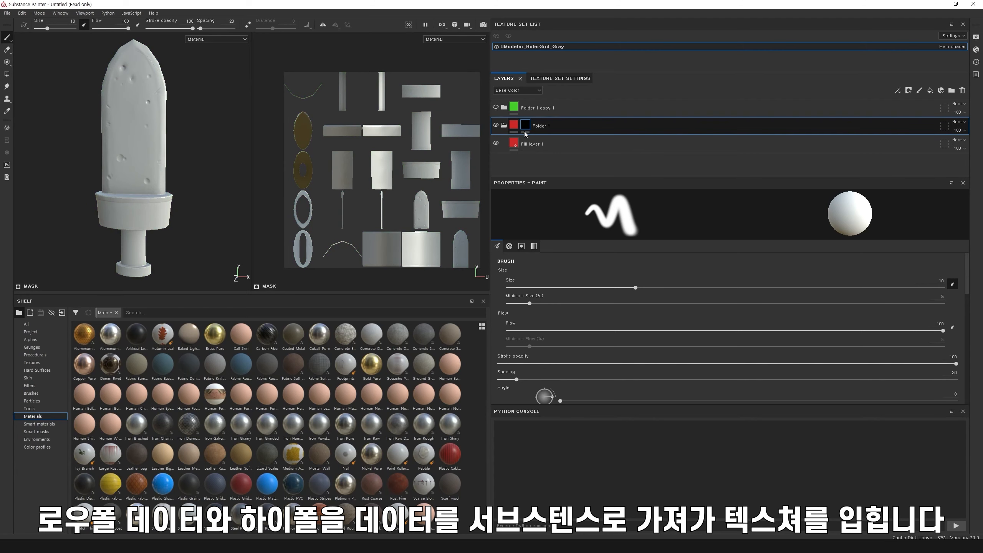
right_click(524, 132)
left_click(515, 162)
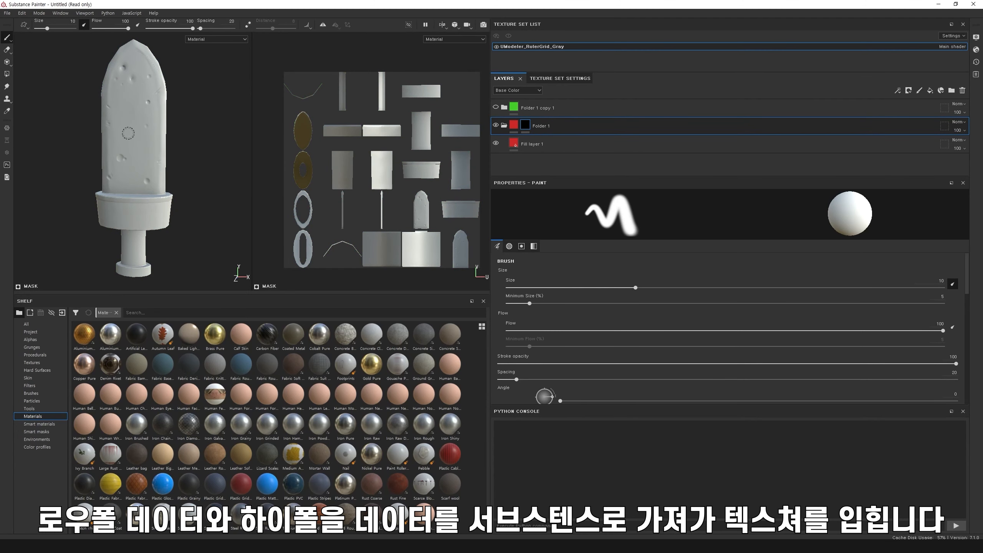
left_click(7, 74)
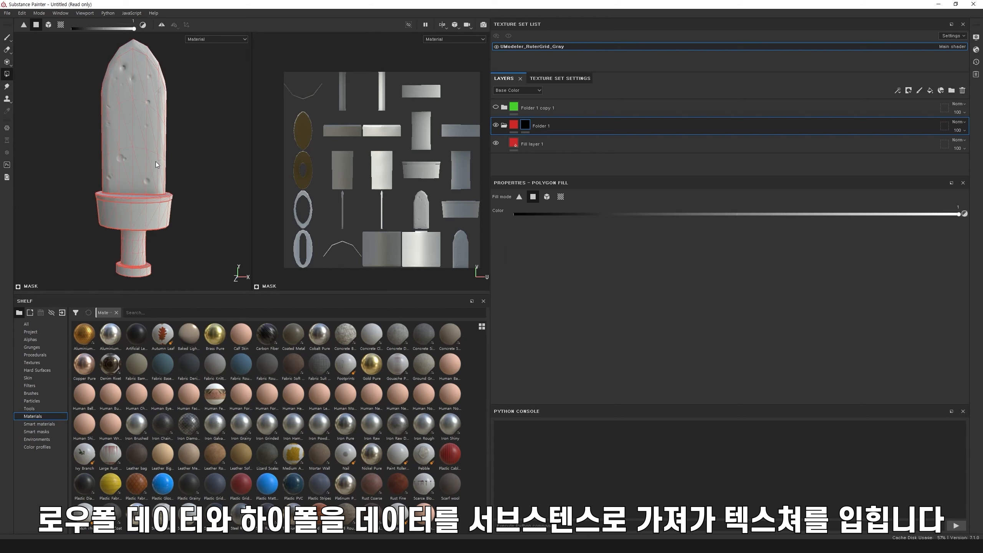
middle_click_drag(126, 132, 121, 168)
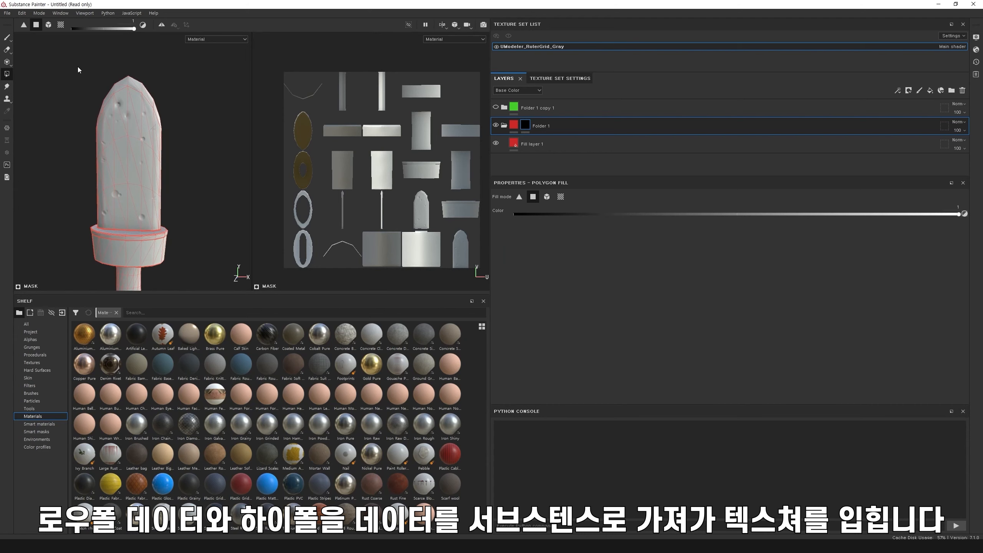
left_click_drag(77, 66, 181, 198)
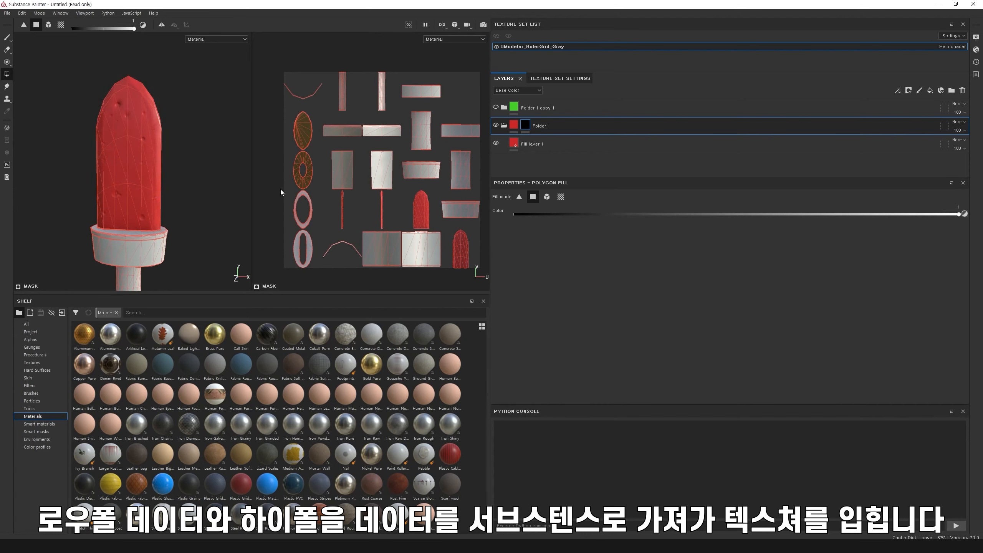
Hide the red folder, show the green folder and add a black mask to the green one
left_click(514, 144)
key("Delete")
left_click(503, 108)
right_click(516, 110)
left_click(532, 115)
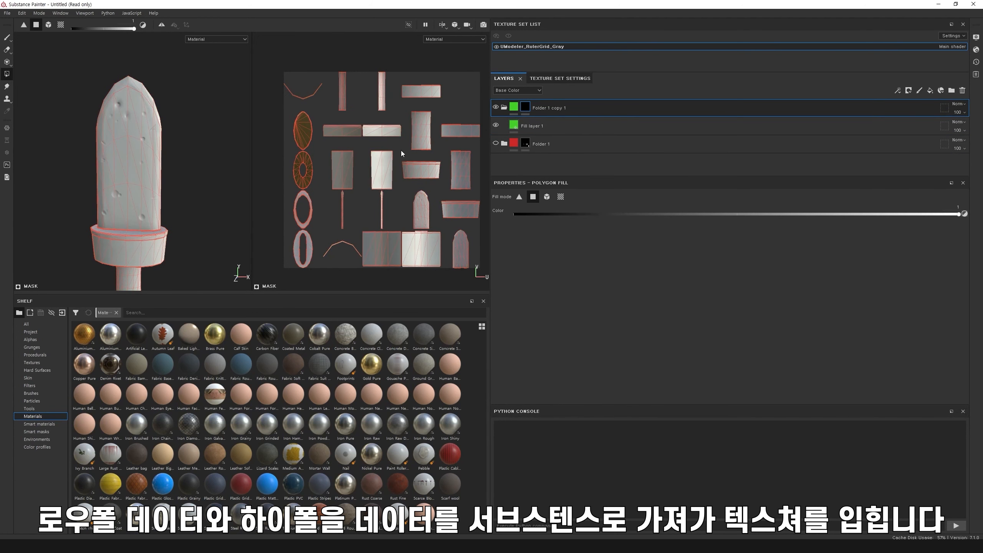
Add the guard, handle and pommel faces to the green folder's mask with Polygon Fill and show the red folder again
left_click_drag(167, 240, 115, 239, "alt")
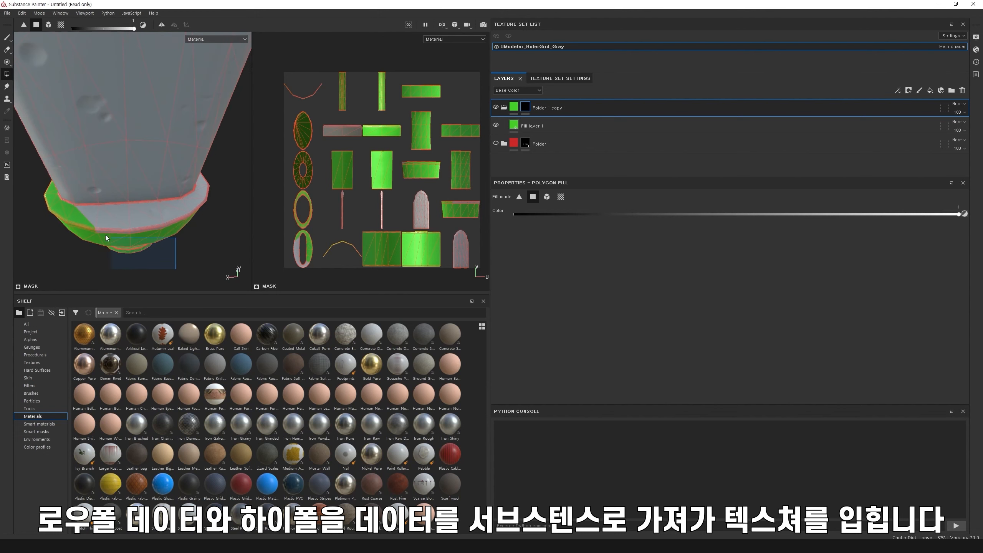
left_click_drag(183, 249, 100, 266, "alt")
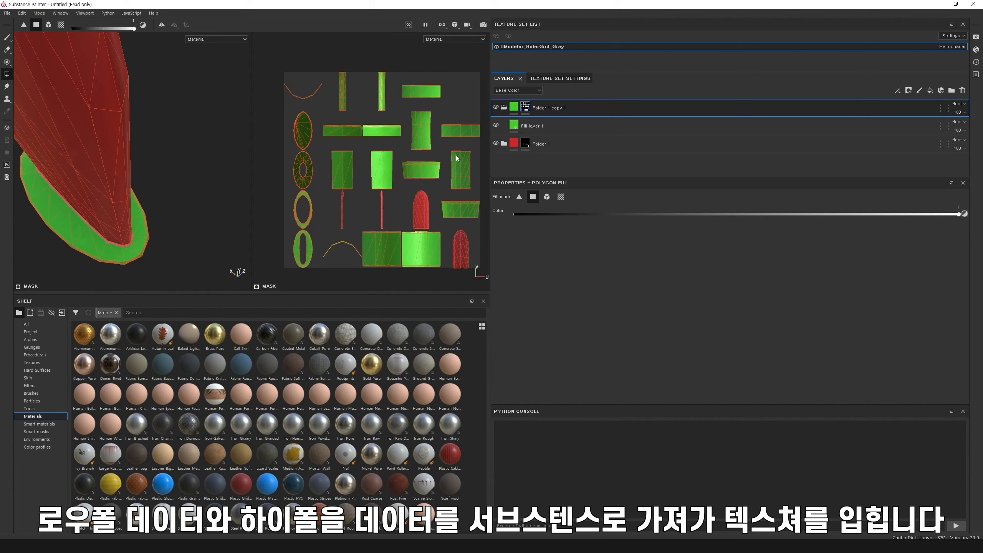
Examine the mask coverage along the seam between blade and guard in the 3D and UV views
scroll(169, 213, "up", 3)
left_click_drag(170, 212, 199, 159, "alt")
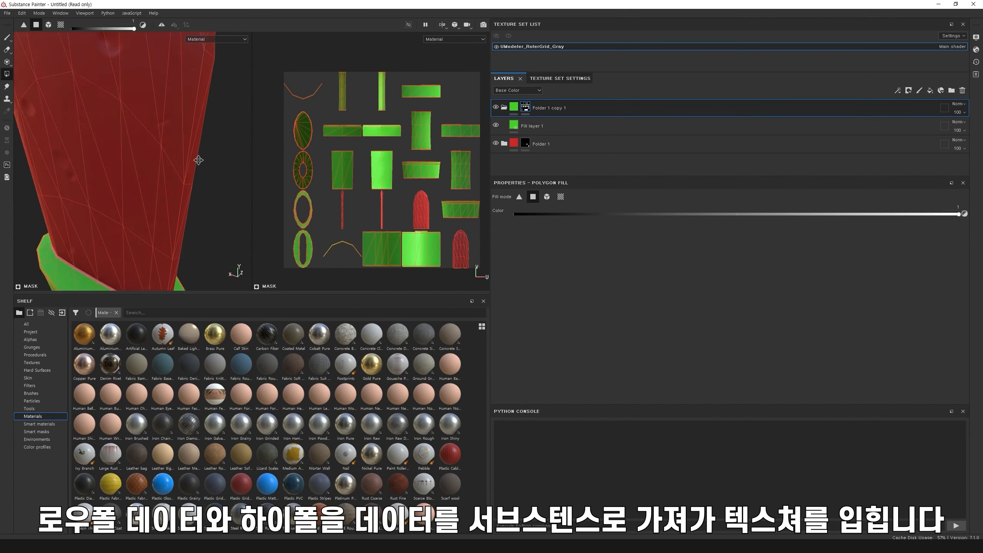
middle_click_drag(199, 160, 213, 52, "alt")
scroll(150, 199, "up", 6)
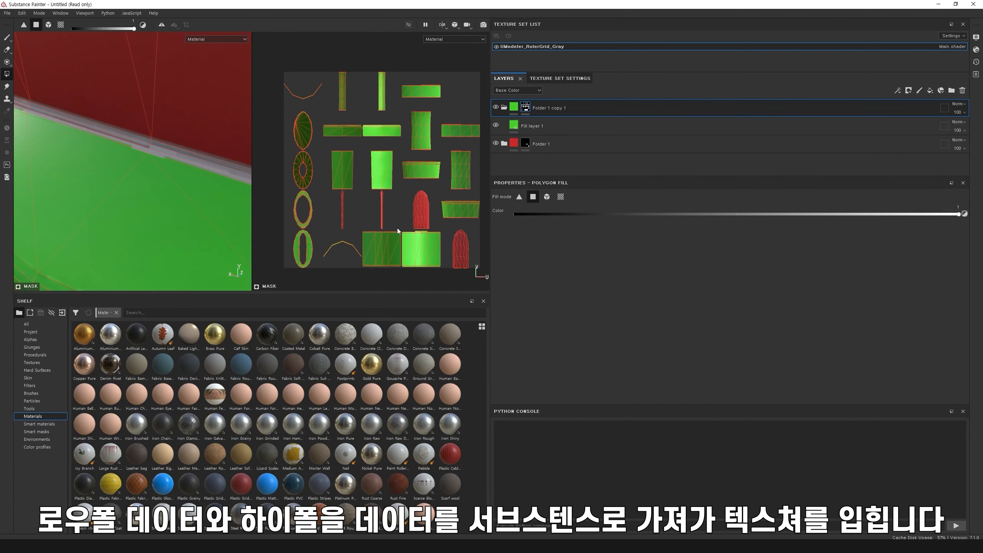
scroll(375, 216, "up", 8)
scroll(449, 240, "down", 5)
left_click(495, 108)
left_click(496, 108)
Hide the green folder and add the lower edge faces of the blade islands to Folder 1's mask with Polygon Fill
scroll(401, 188, "up", 6)
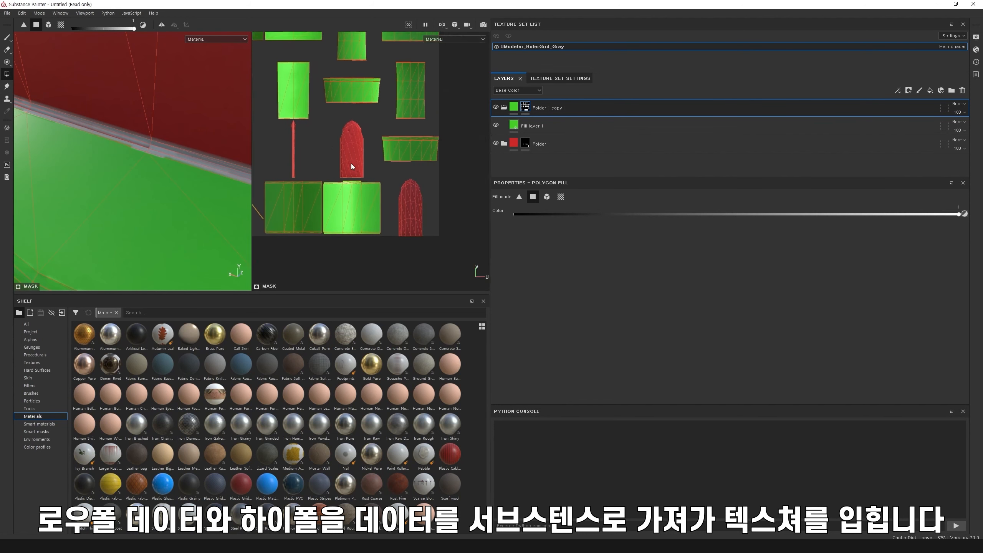
left_click(496, 108)
left_click(541, 144)
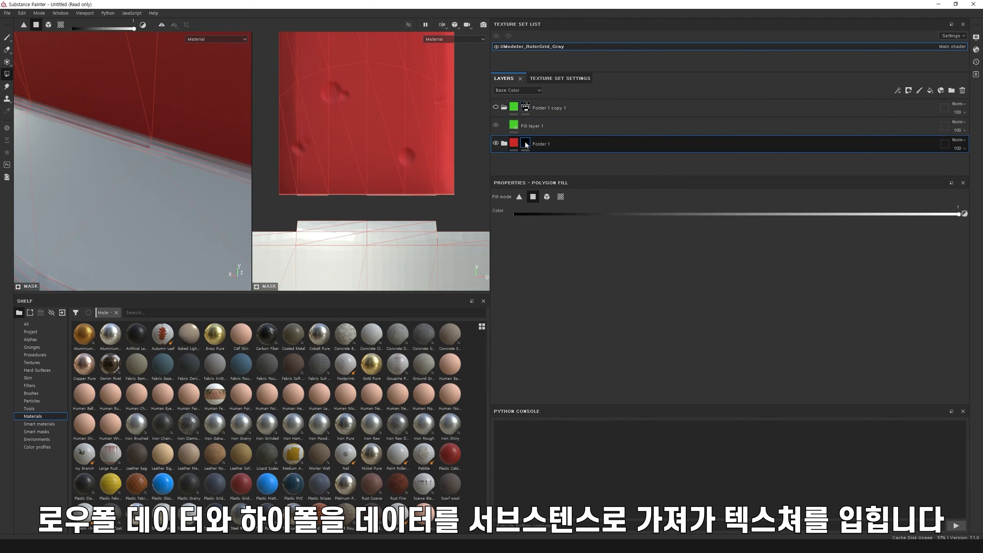
scroll(438, 199, "down", 6)
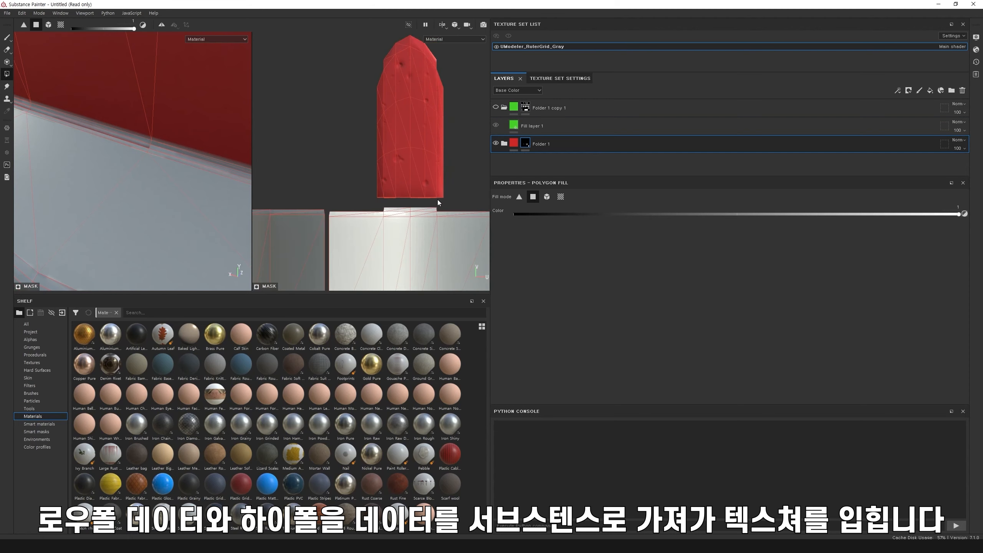
scroll(360, 183, "up", 4)
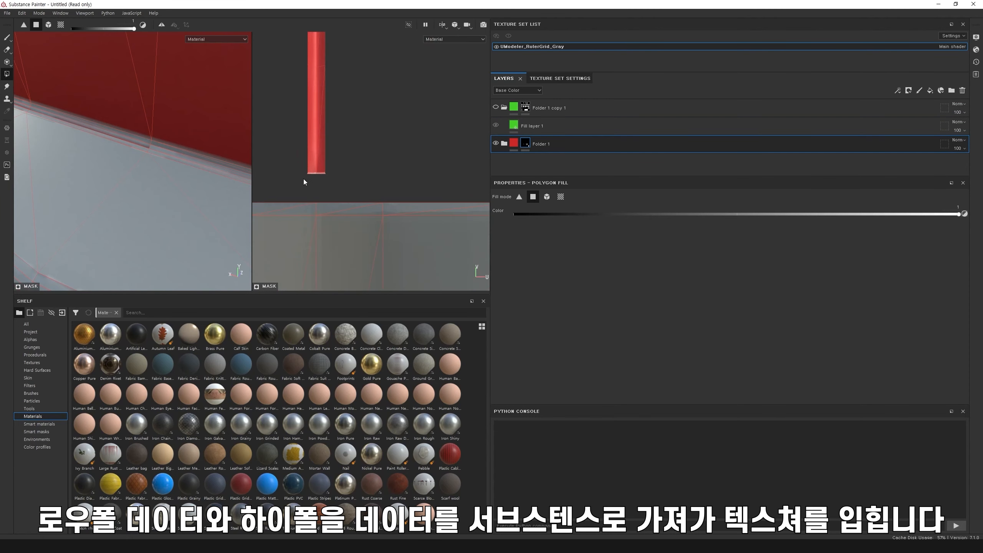
scroll(343, 194, "down", 4)
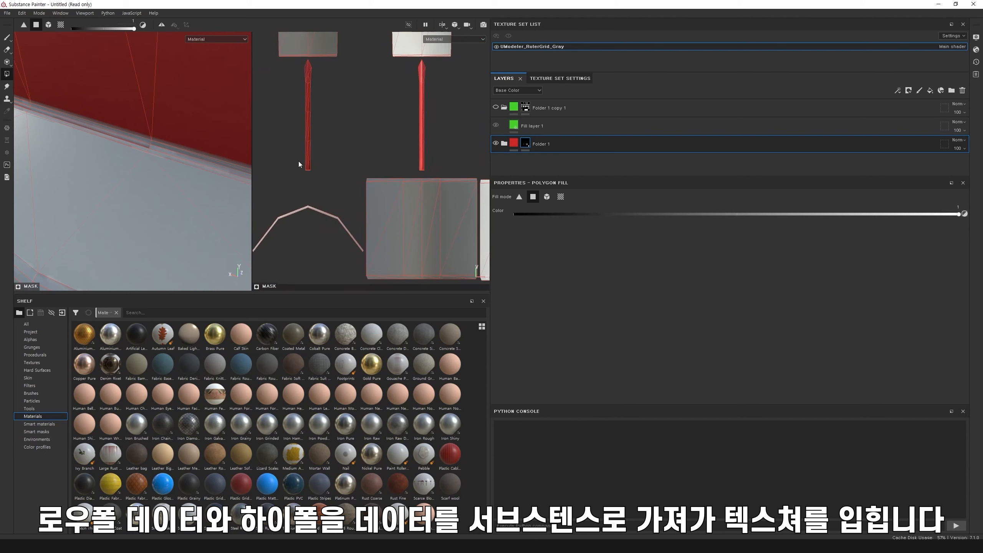
scroll(329, 163, "up", 4)
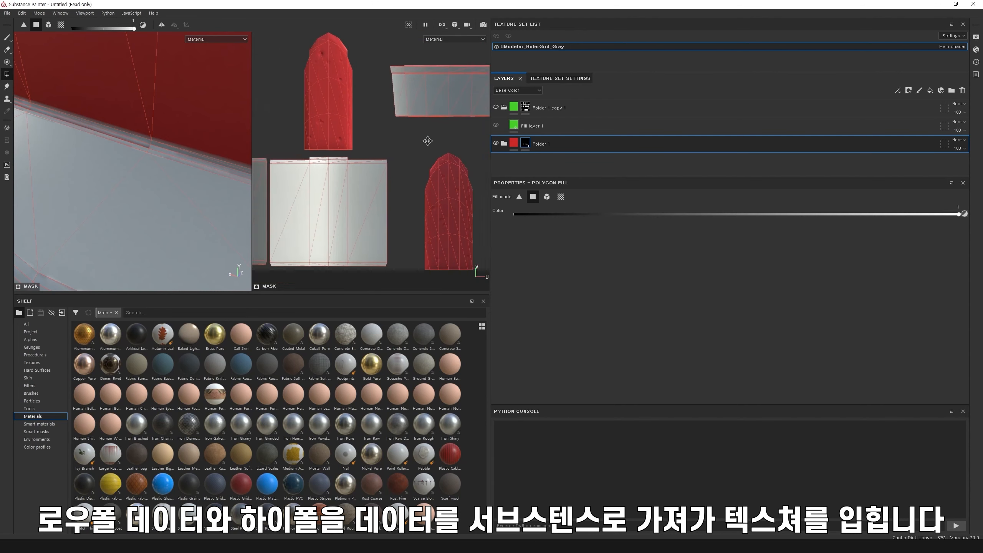
scroll(351, 160, "down", 3)
scroll(368, 155, "up", 4)
left_click_drag(310, 210, 432, 250)
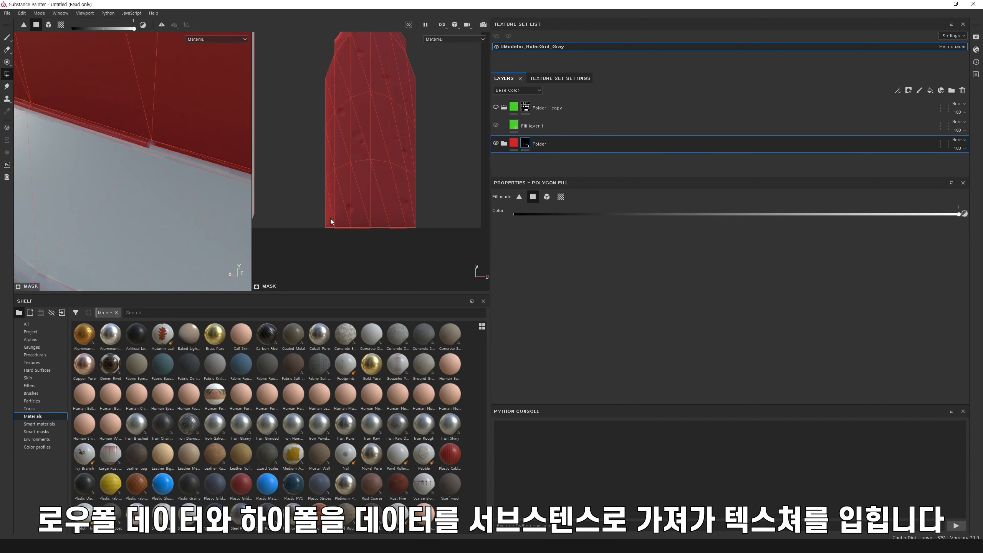
Add the narrow strip of faces directly below the blade island to Folder 1's mask with Polygon Fill
middle_click_drag(315, 156, 405, 163, "alt")
scroll(187, 177, "up", 1)
scroll(170, 173, "down", 5)
scroll(149, 168, "up", 5)
scroll(319, 126, "down", 4)
scroll(326, 77, "up", 4)
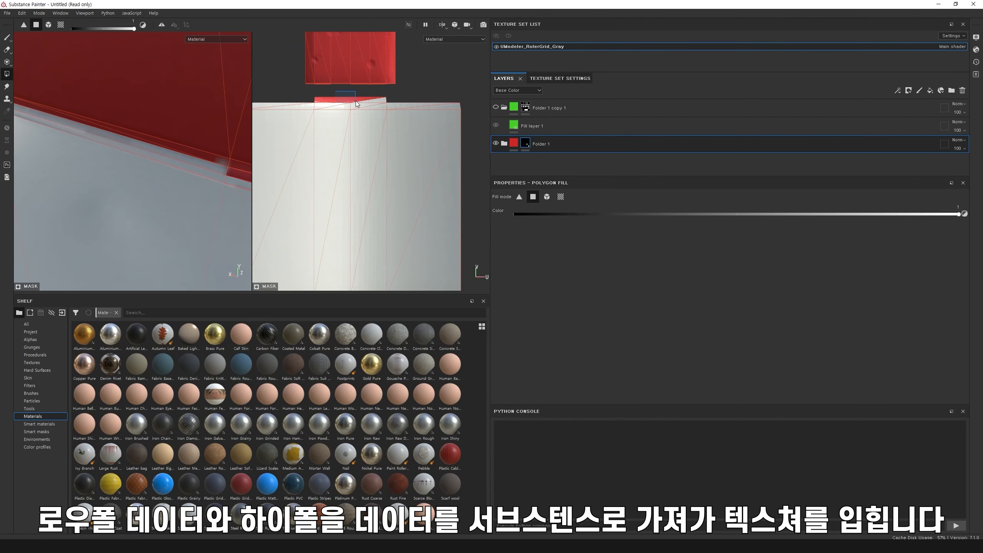
scroll(170, 171, "down", 8)
left_click_drag(188, 176, 117, 150, "alt")
scroll(81, 151, "up", 7)
left_click(113, 144)
scroll(118, 151, "up", 2)
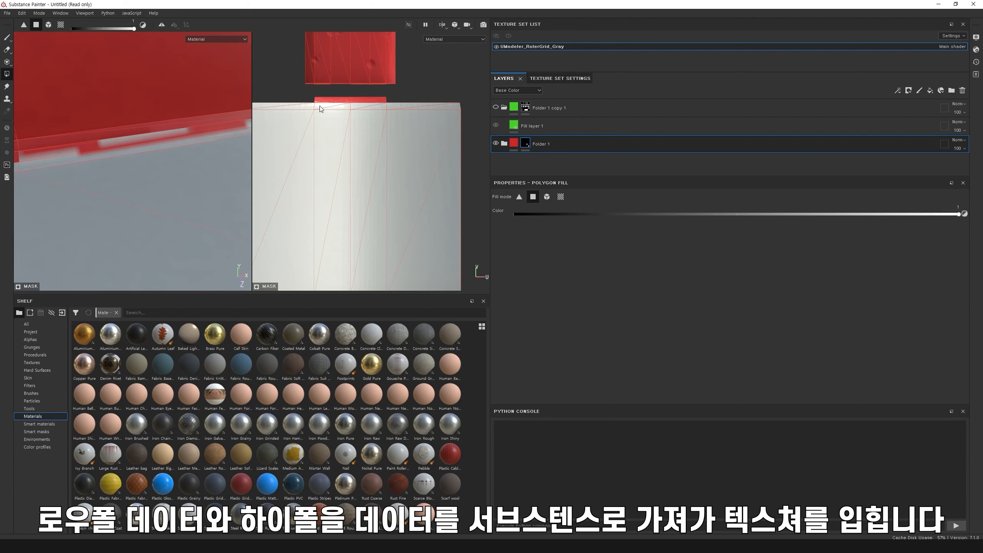
Examine the remaining UV islands and the whole sword in 3D for gaps in Folder 1's mask coverage
scroll(320, 186, "up", 3)
scroll(321, 169, "down", 1)
scroll(321, 169, "down", 6)
middle_click_drag(334, 144, 401, 162, "alt")
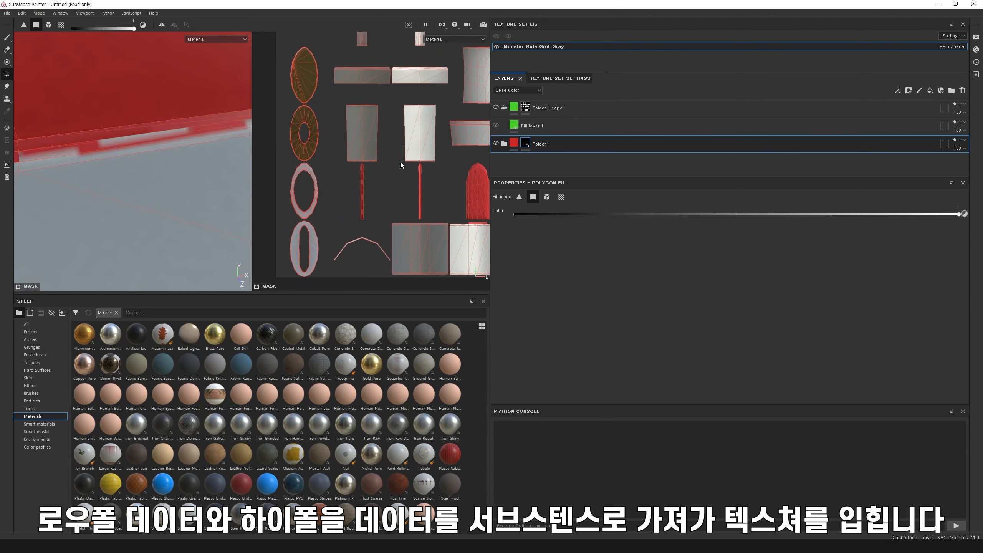
scroll(302, 140, "up", 1)
scroll(387, 166, "up", 2)
scroll(368, 180, "up", 2)
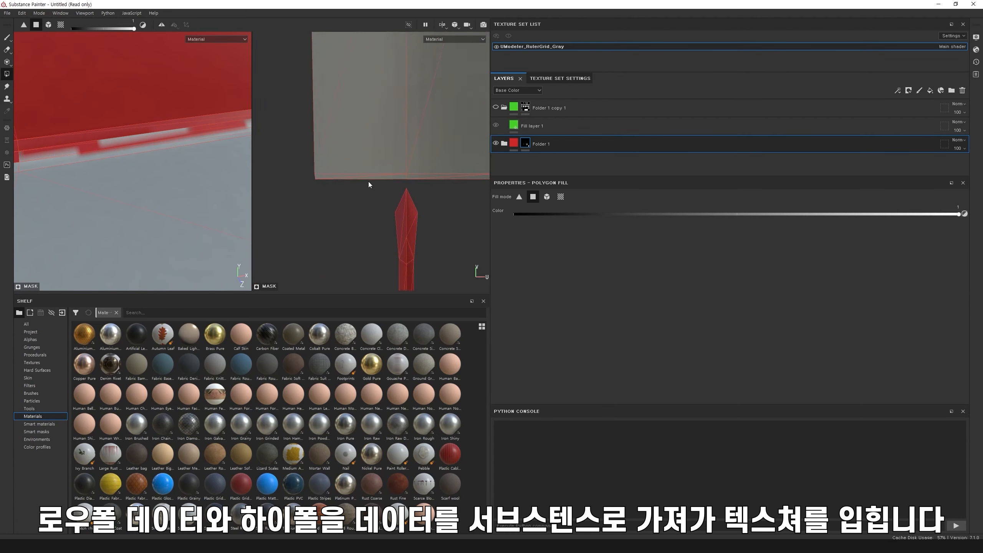
scroll(367, 180, "down", 4)
scroll(368, 180, "down", 4)
left_click_drag(159, 182, 125, 146, "alt")
scroll(122, 142, "down", 6)
middle_click_drag(122, 138, 142, 235, "alt")
scroll(142, 235, "down", 3)
left_click_drag(137, 197, 166, 216, "alt")
scroll(167, 223, "up", 1)
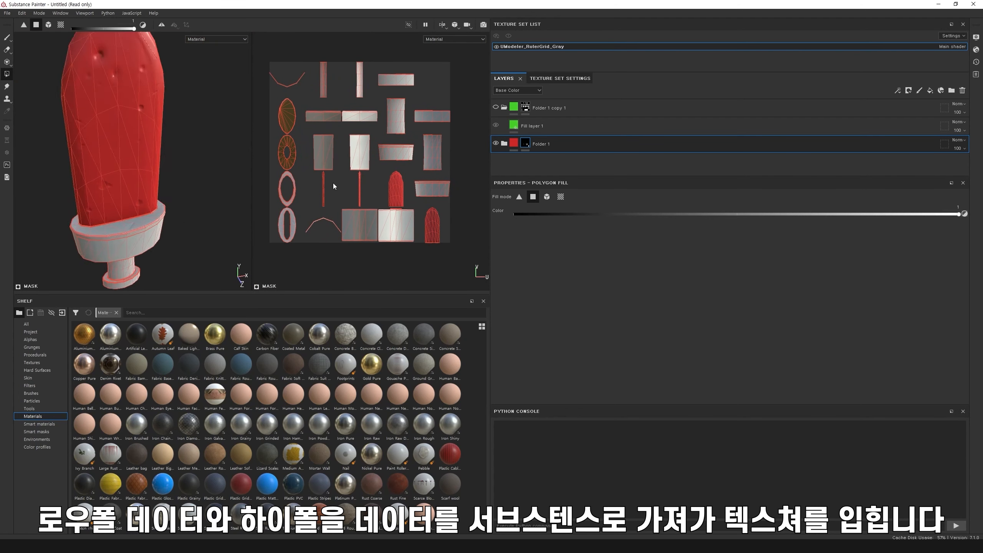
Remove the mask from Folder 1 and show the green folder again
right_click(526, 144)
left_click(556, 234)
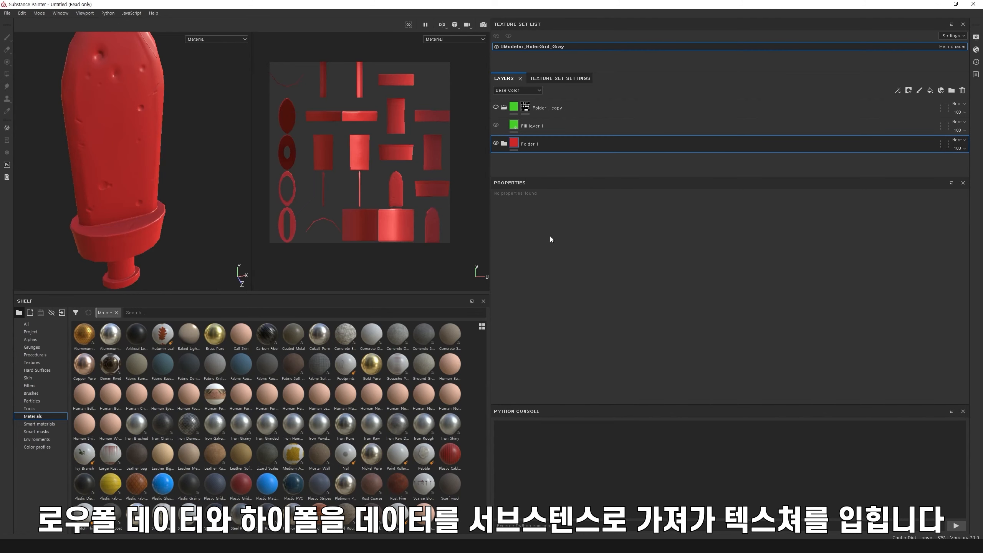
mouse_move(109, 212)
middle_mouse_down("alt")
mouse_move(135, 187)
mouse_move(113, 193)
middle_mouse_up("alt")
scroll(132, 188, "up", 6)
scroll(132, 187, "down", 6)
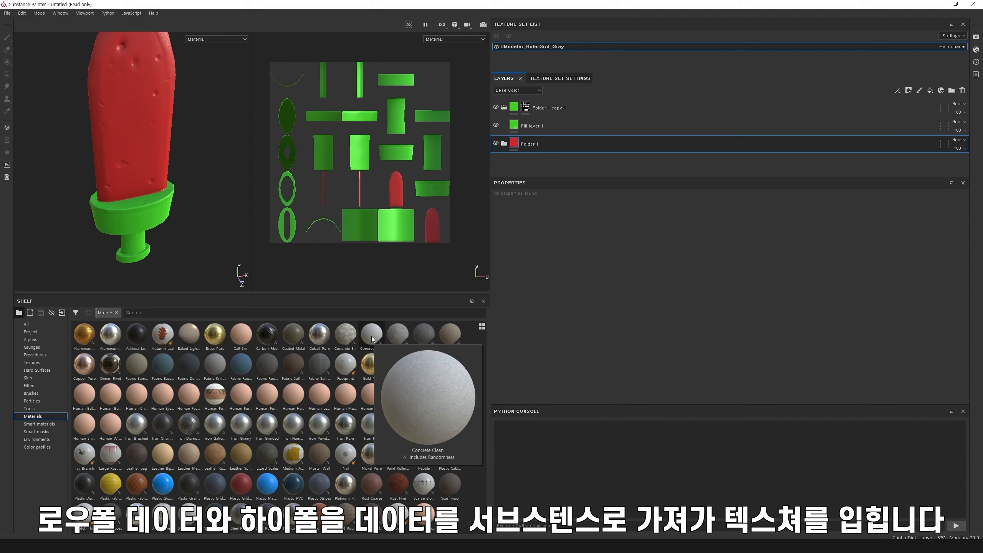
Try the Concrete Clean and Concrete Dusty materials in Folder 1, delete both and undo the removal of the folder's mask
left_click_drag(372, 333, 506, 144)
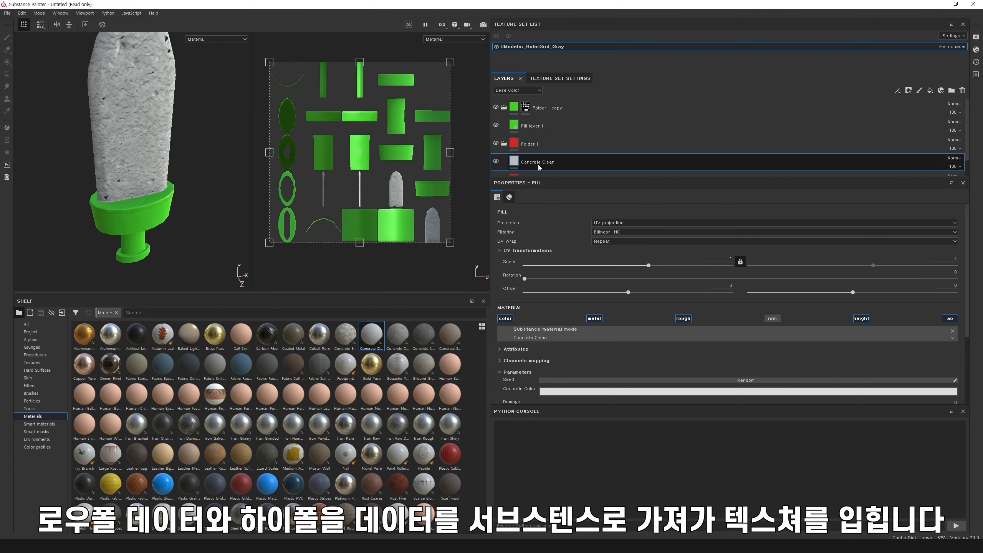
left_click(962, 92)
left_click_drag(397, 333, 534, 145)
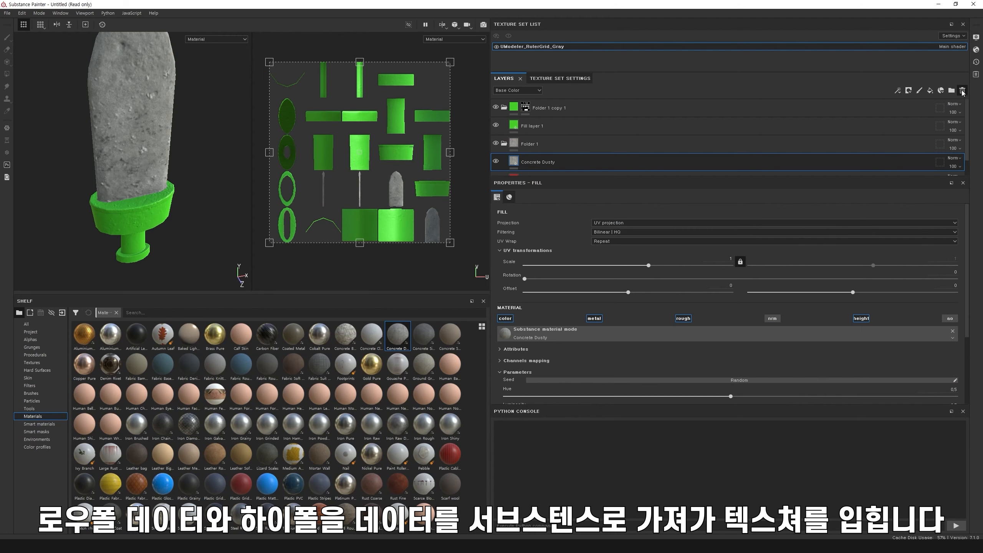
left_click(963, 91)
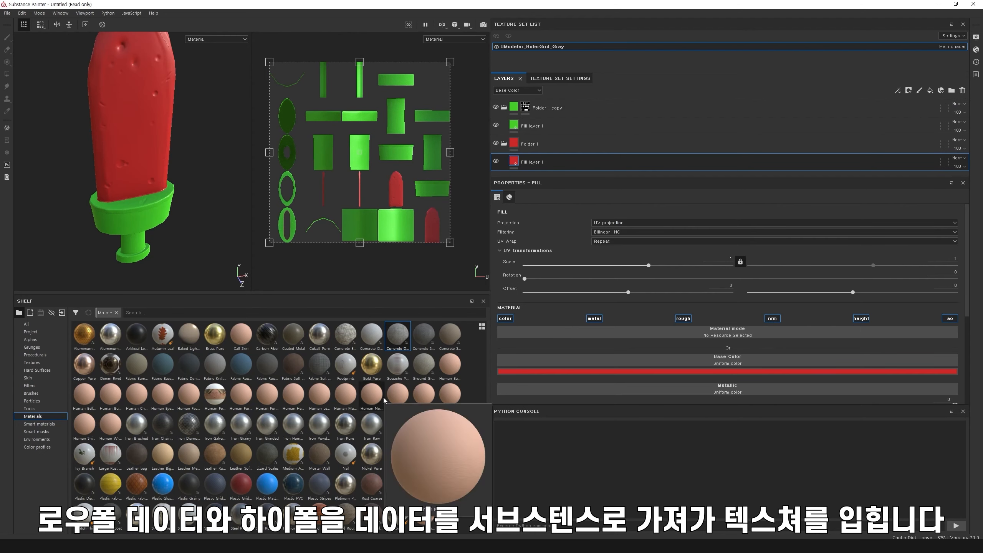
key("ctrl+z")
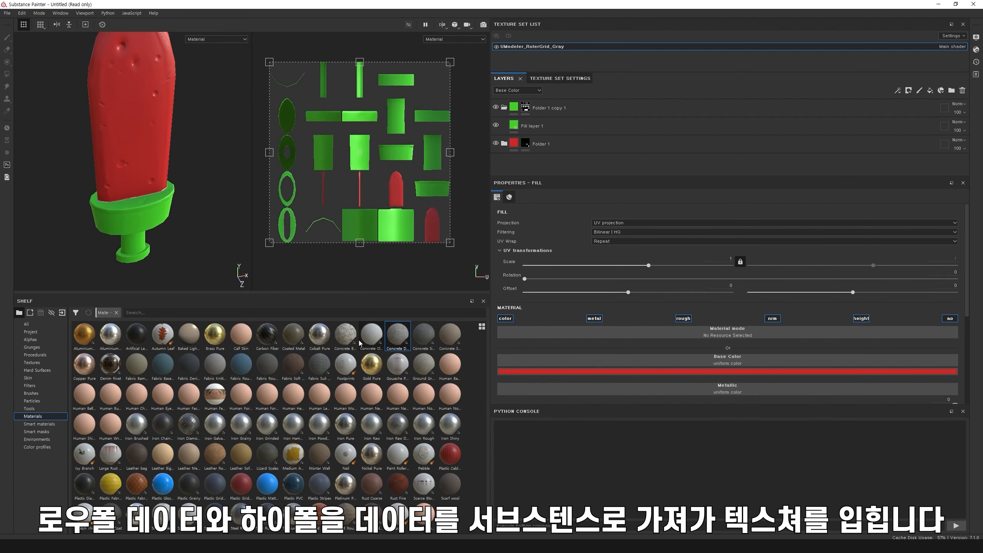
Try the Concrete Bare material in Folder 1 with a UV scale of 3.71 and a shifted offset
mouse_move(425, 341)
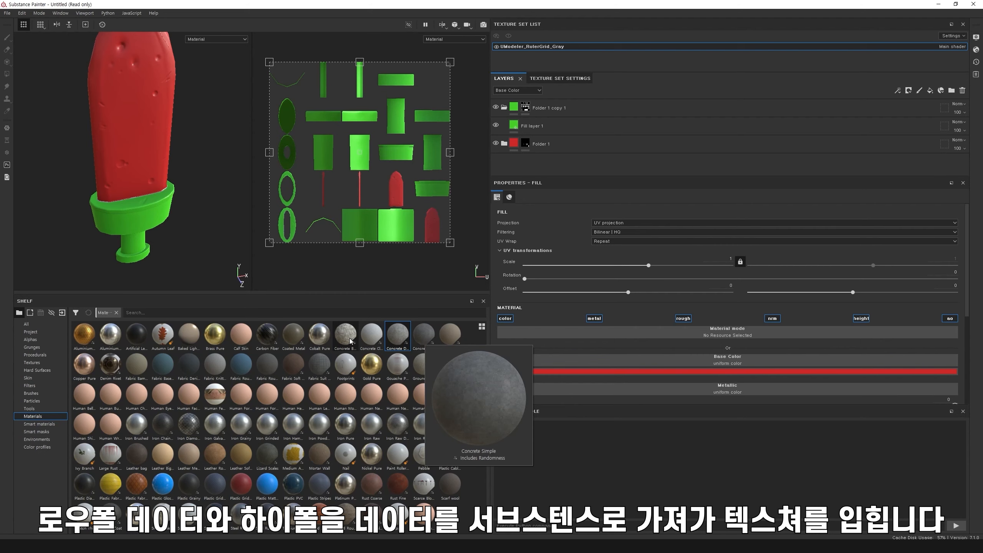
mouse_move(350, 340)
left_click_drag(345, 333, 554, 149)
mouse_move(648, 266)
left_mouse_down()
mouse_move(627, 266)
mouse_move(659, 265)
left_mouse_up()
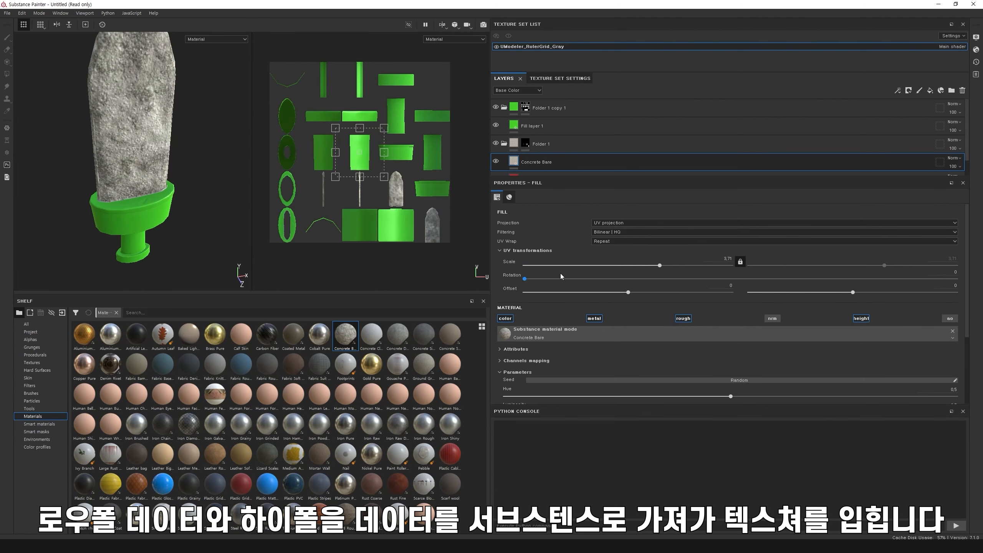
scroll(820, 298, "down", 3)
scroll(820, 297, "up", 3)
left_click_drag(851, 292, 779, 291)
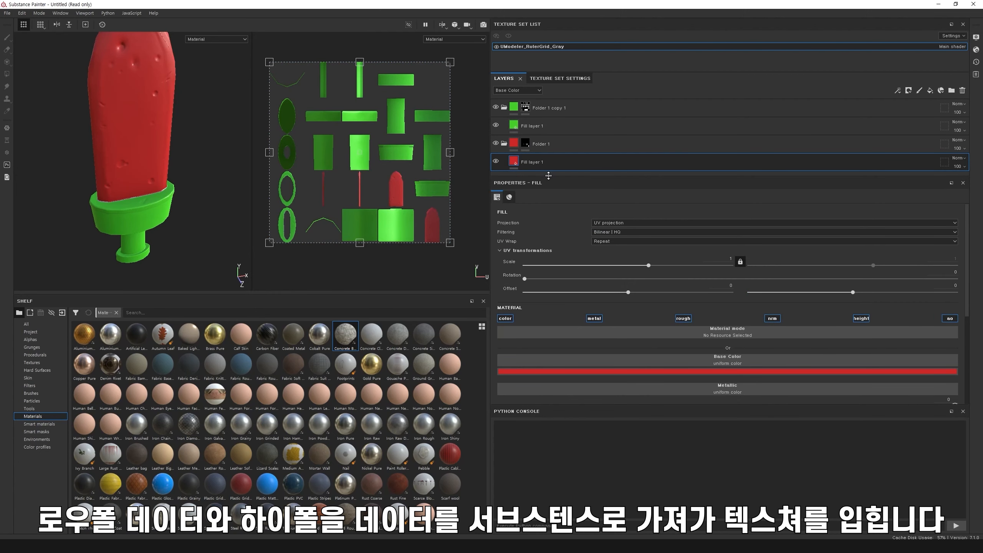
Change the base color of the blade's red fill layer to a light bluish gray
left_click(734, 373)
left_click(741, 405)
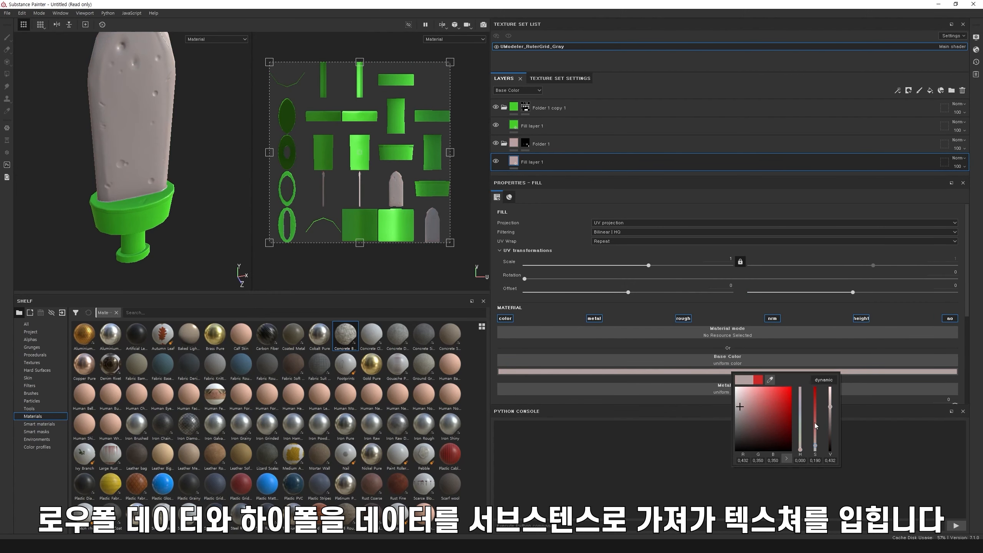
left_click(779, 399)
left_click_drag(800, 424, 740, 406)
Change the base color of the guard and handle's green fill layer to a light orange-brown
left_click(564, 113)
left_click(561, 126)
left_click(734, 372)
left_click(802, 448)
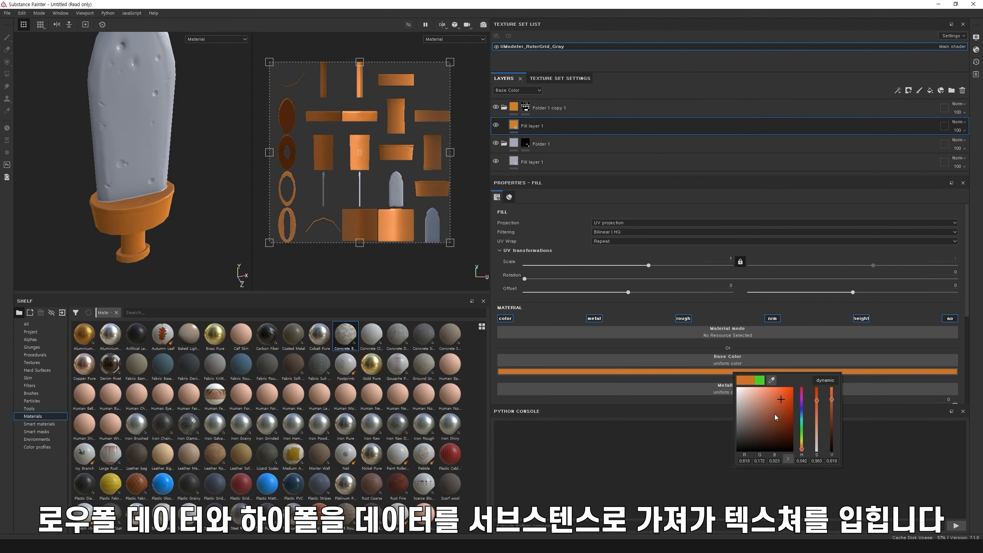
mouse_move(774, 415)
left_mouse_down()
mouse_move(776, 394)
mouse_move(769, 399)
left_mouse_up()
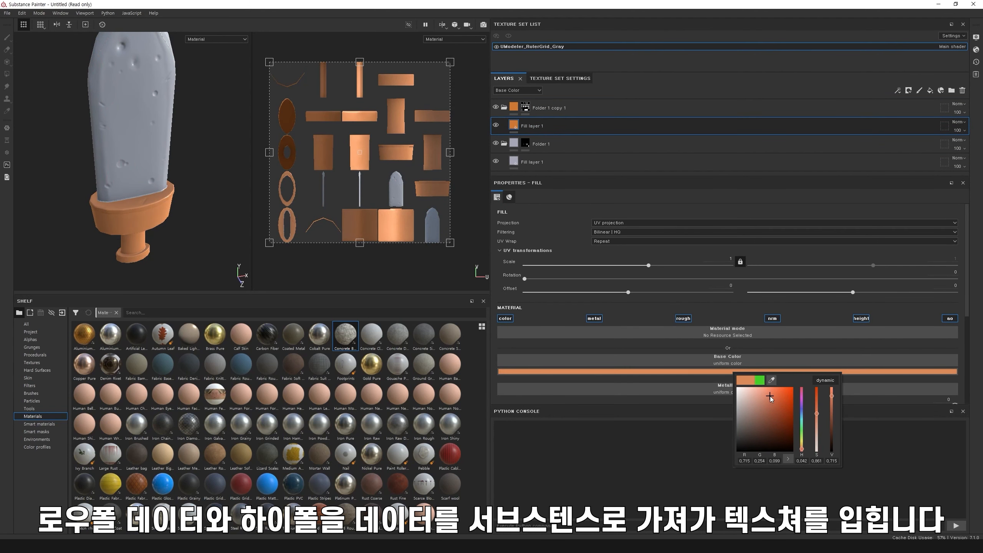
left_click(802, 450)
Set the orange fill layer's Metallic to about 0.3969 and its Roughness to about 0.6209
mouse_move(200, 243)
left_mouse_down("alt")
mouse_move(211, 225)
mouse_move(186, 231)
left_mouse_up("alt")
scroll(209, 233, "up", 1)
scroll(209, 233, "down", 1)
scroll(749, 374, "down", 3)
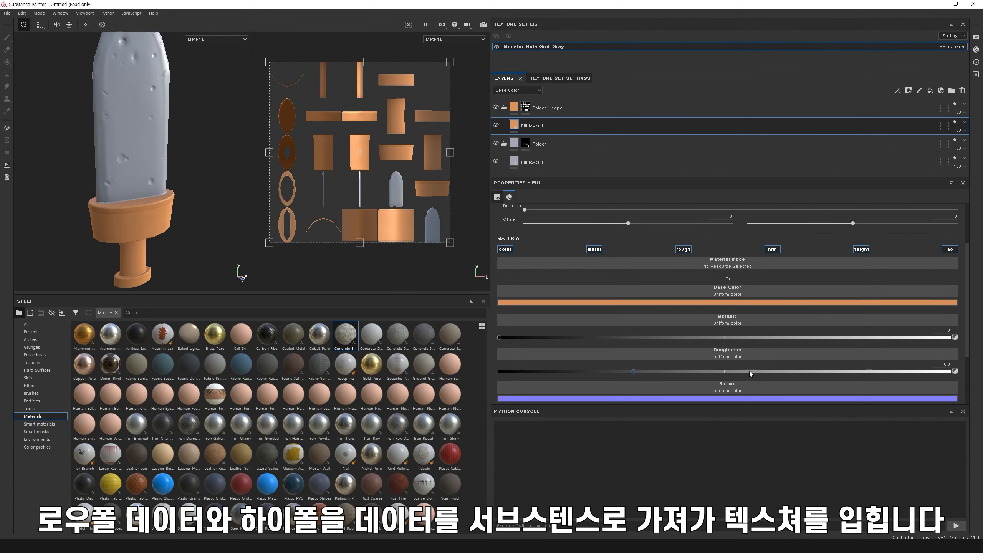
left_click(953, 337)
left_click_drag(950, 338, 785, 378)
Set Metallic to 0 and raise the Roughness on the blade's gray fill layer
left_click(581, 162)
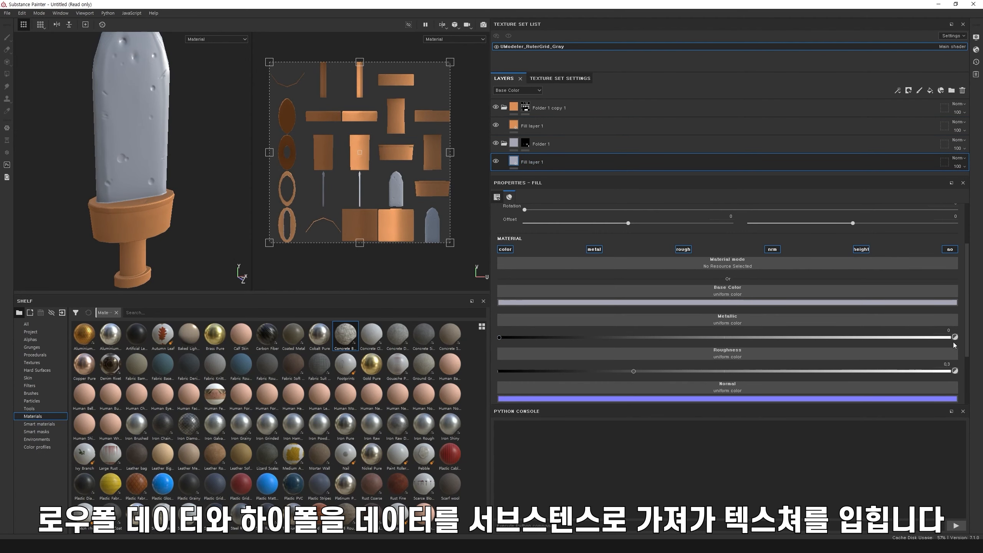
left_click_drag(857, 351, 465, 339)
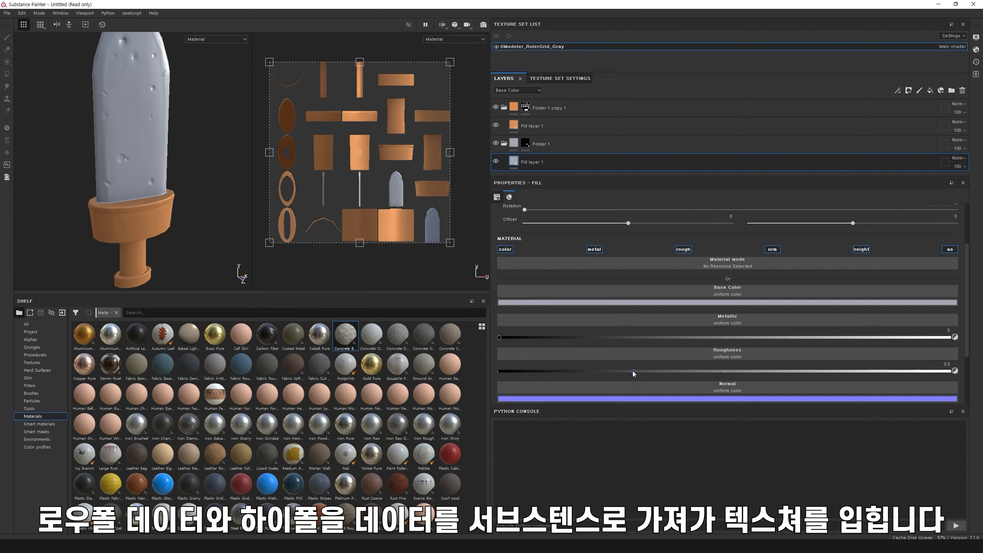
left_click_drag(634, 372, 732, 372)
mouse_move(235, 191)
left_mouse_down("alt")
mouse_move(151, 165)
mouse_move(202, 197)
mouse_move(232, 186)
left_mouse_up("alt")
Lower the orange fill layer's Metallic to about 0.3792 and slightly adjust its base color
left_click(658, 125)
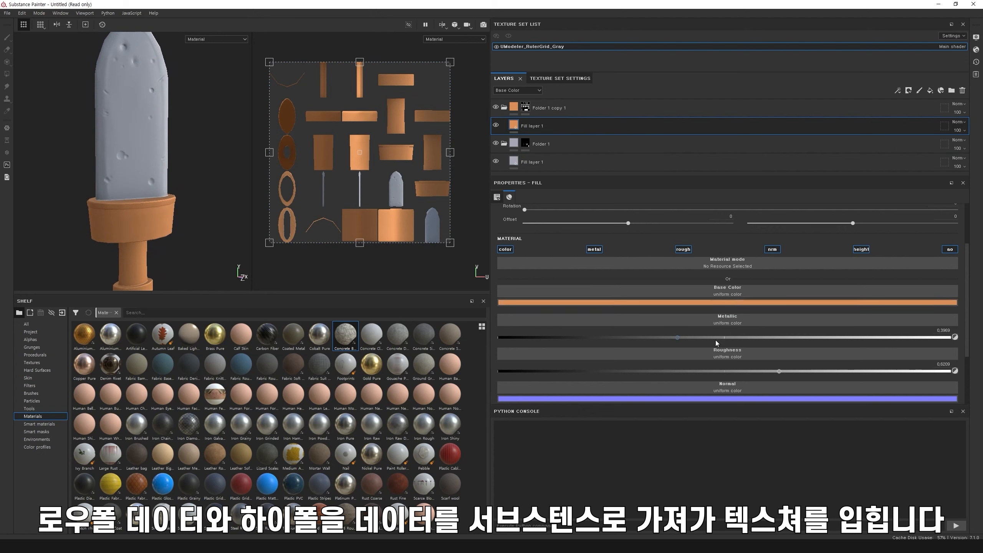
left_click_drag(678, 337, 654, 338)
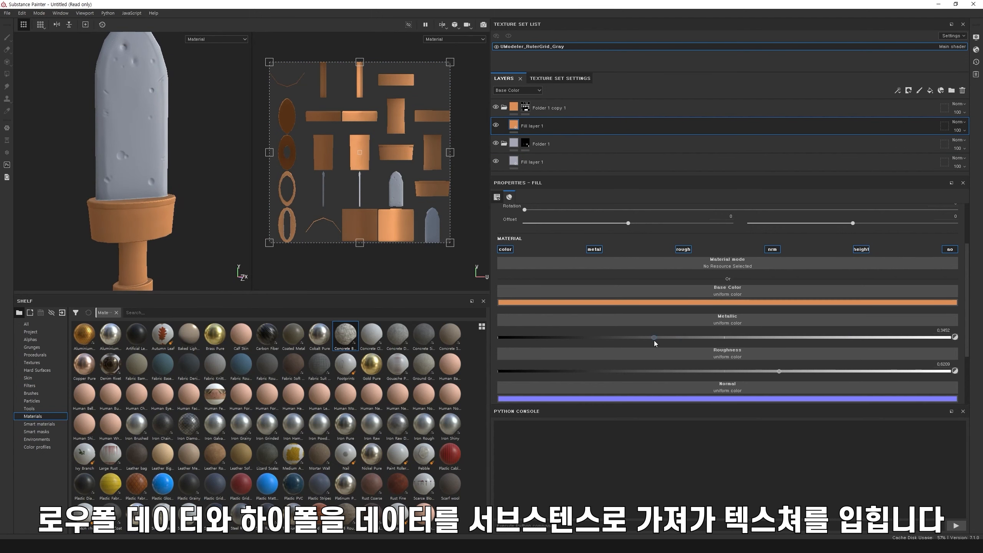
left_click(675, 302)
left_click_drag(744, 380, 747, 379)
left_click_drag(715, 328, 714, 328)
Start a texture export and set the output directory to the prop/sword folder on the desktop
left_click(7, 13)
left_click(23, 145)
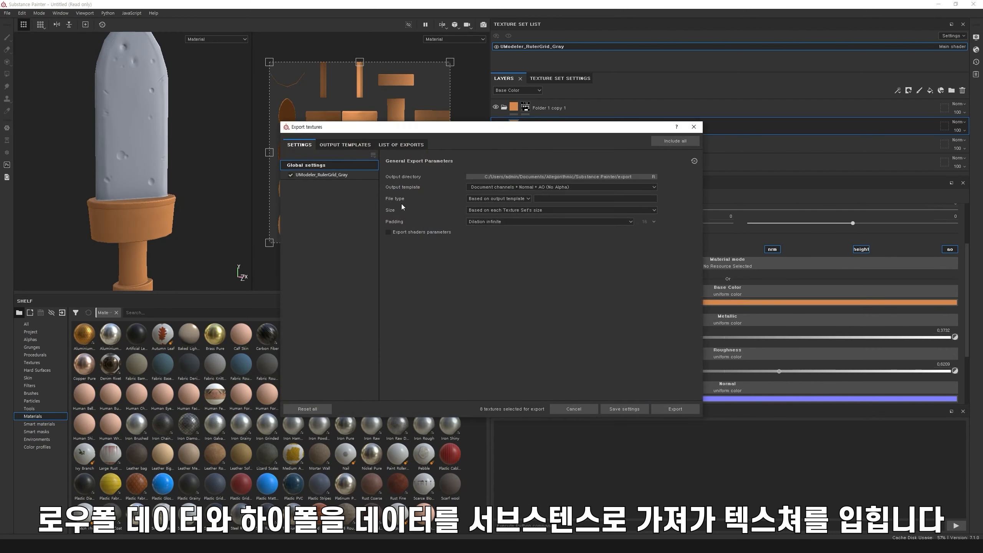
left_click(536, 177)
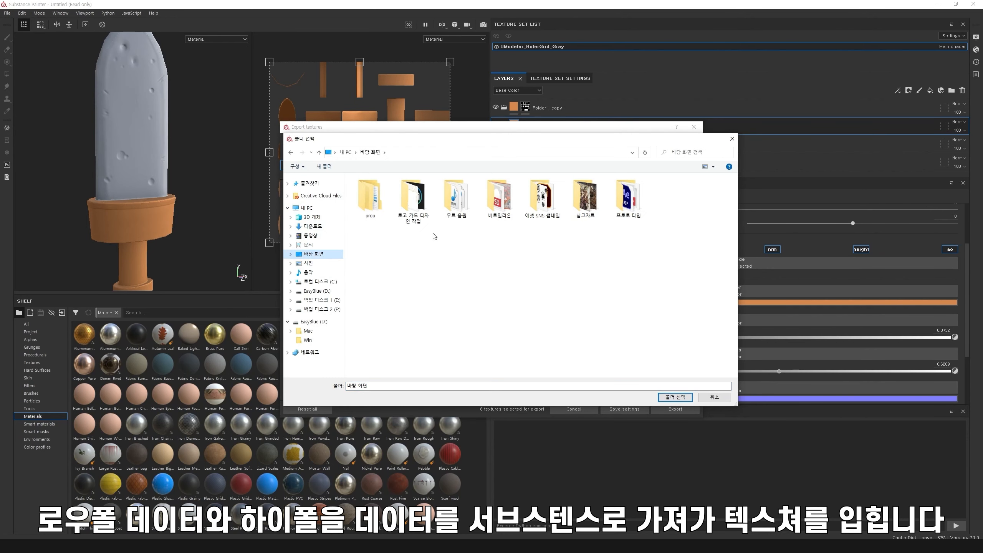
double_click(413, 211)
left_click(675, 397)
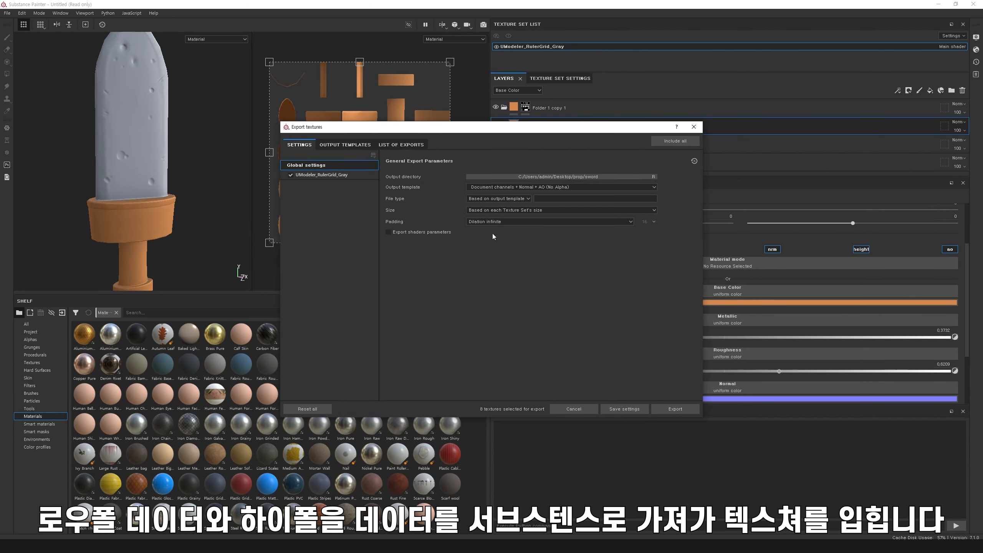
Configure the export with the Unity Universal Render Pipeline (Metallic Standard) template, png file type at 8 bits, and size 2048
left_click(557, 187)
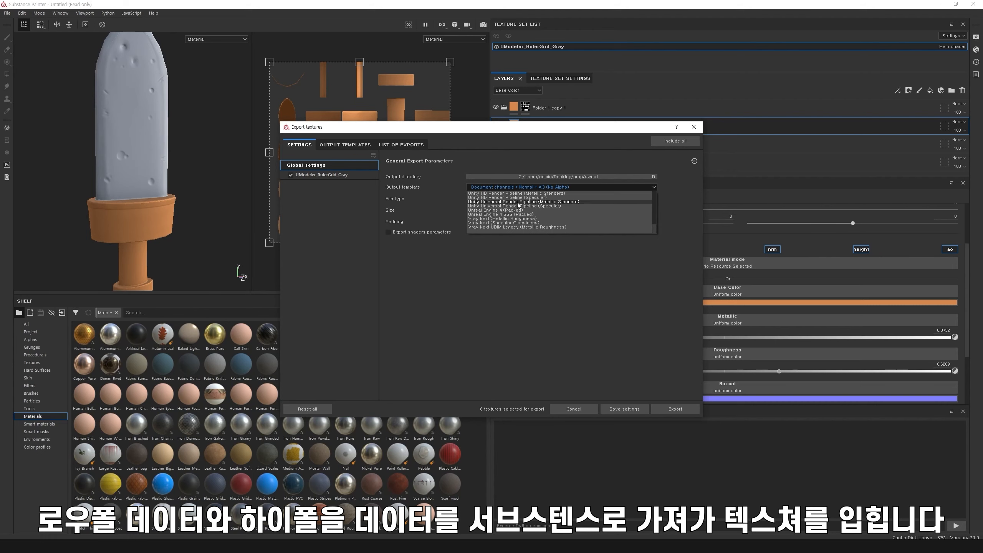
left_click(516, 202)
left_click(517, 199)
left_click(487, 238)
left_click(491, 211)
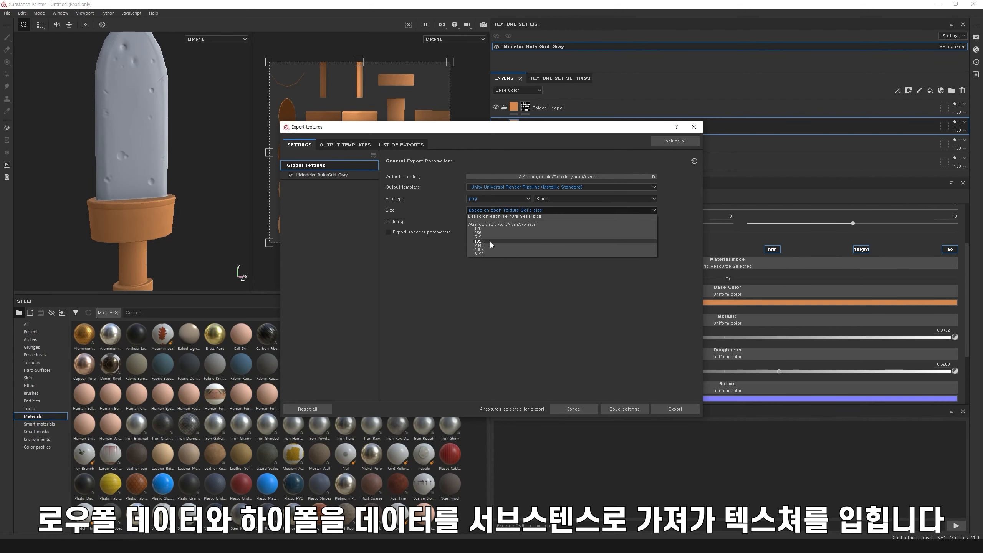
left_click(490, 241)
left_click(497, 221)
left_click(498, 221)
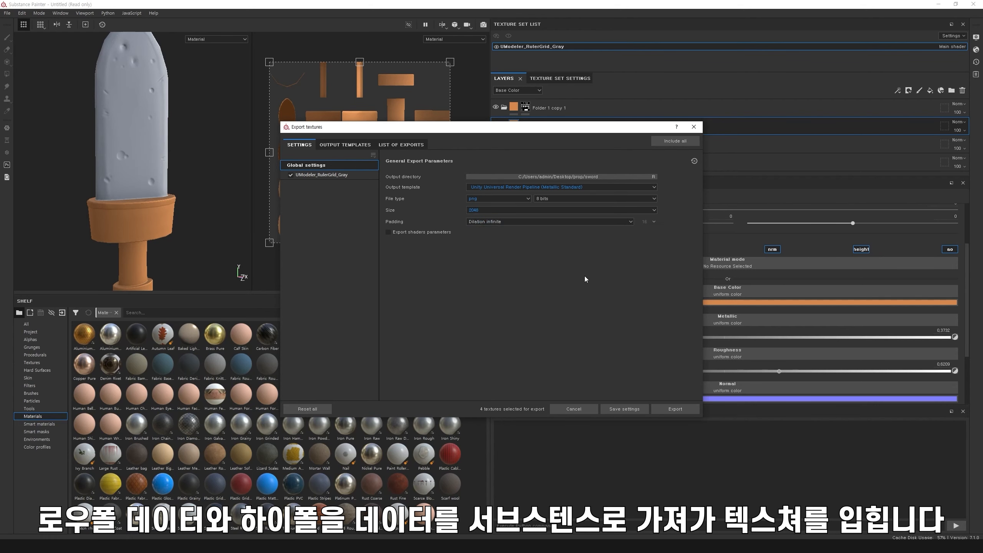
Export the sword's texture set to the prop/sword folder and close the export dialog
left_click(675, 409)
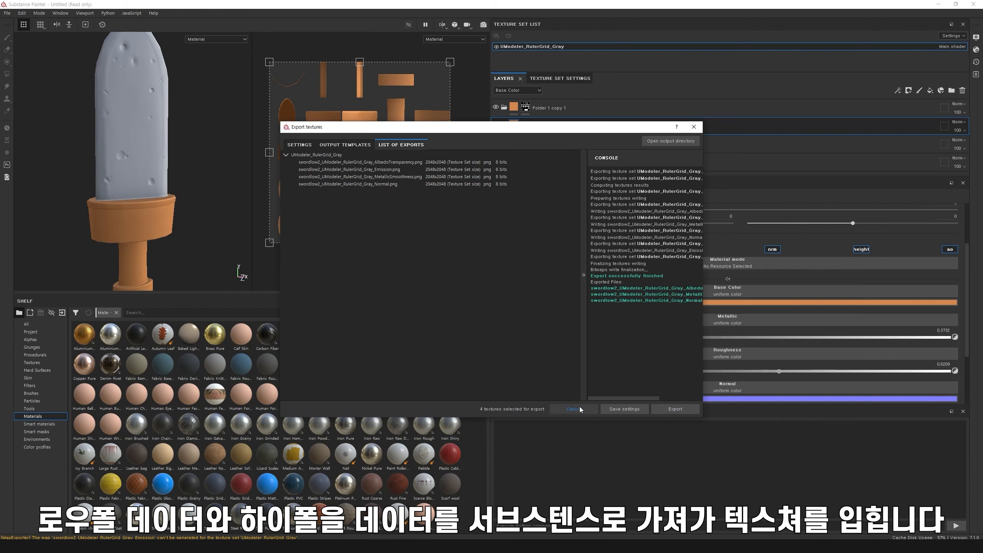
left_click(693, 126)
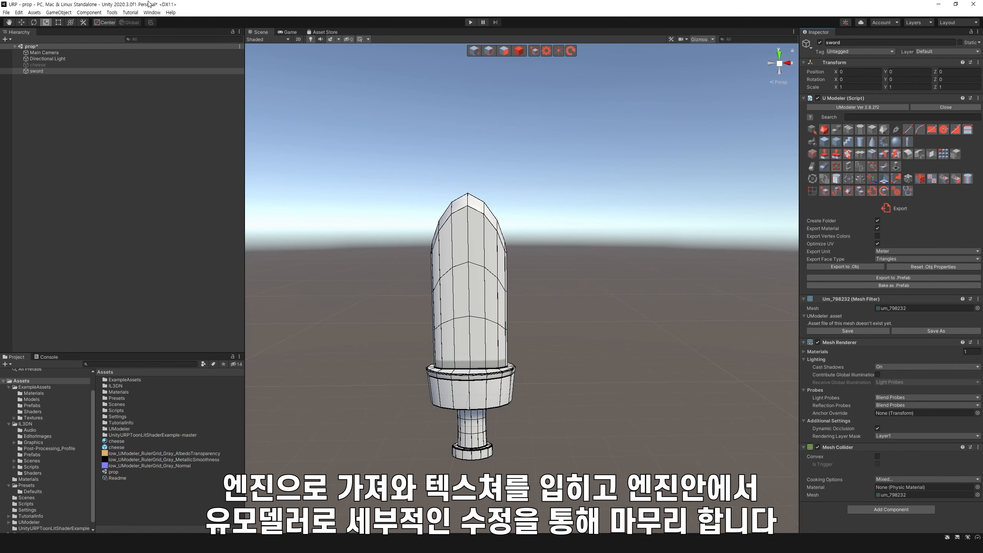
right_click(153, 501)
mouse_move(189, 302)
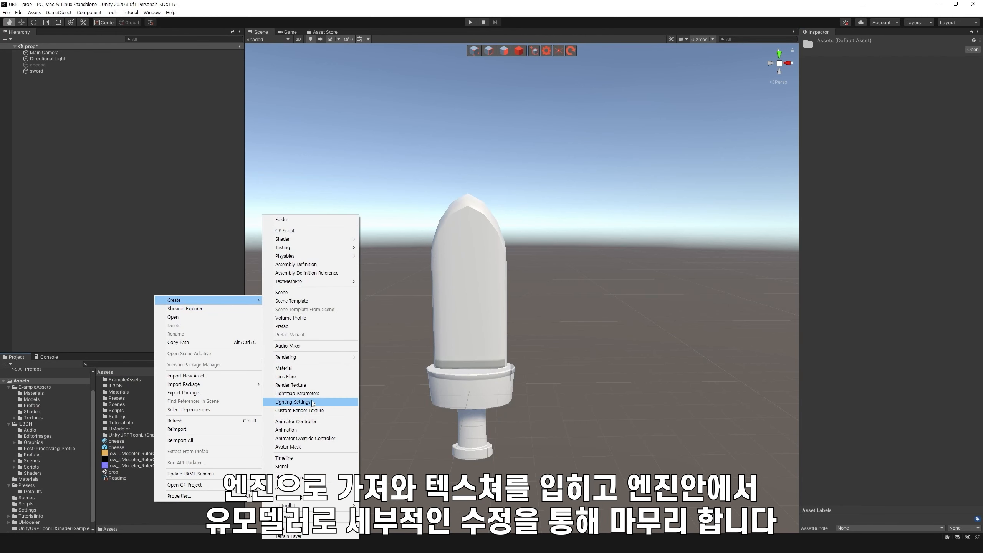
left_click(344, 387)
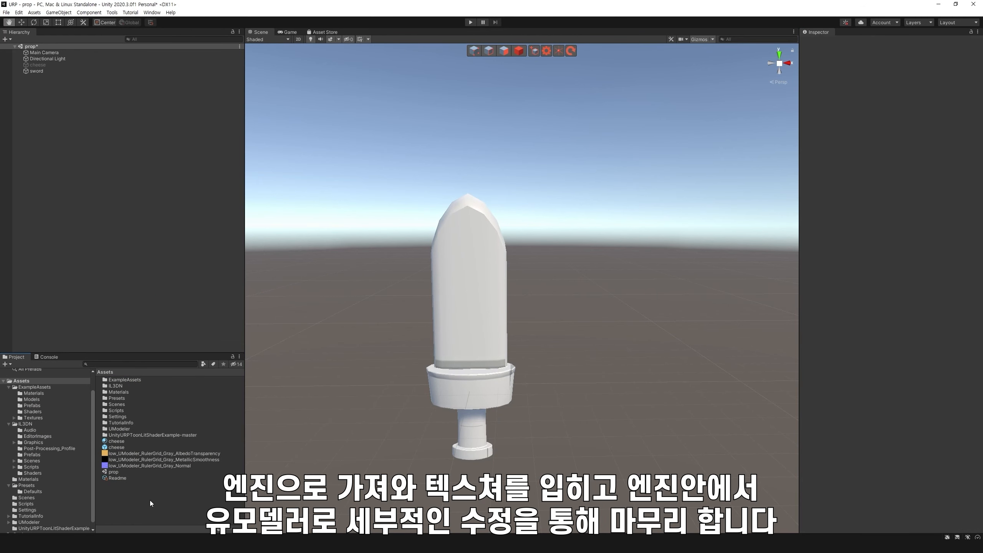
left_click(116, 442)
left_click(116, 448)
left_click(128, 496)
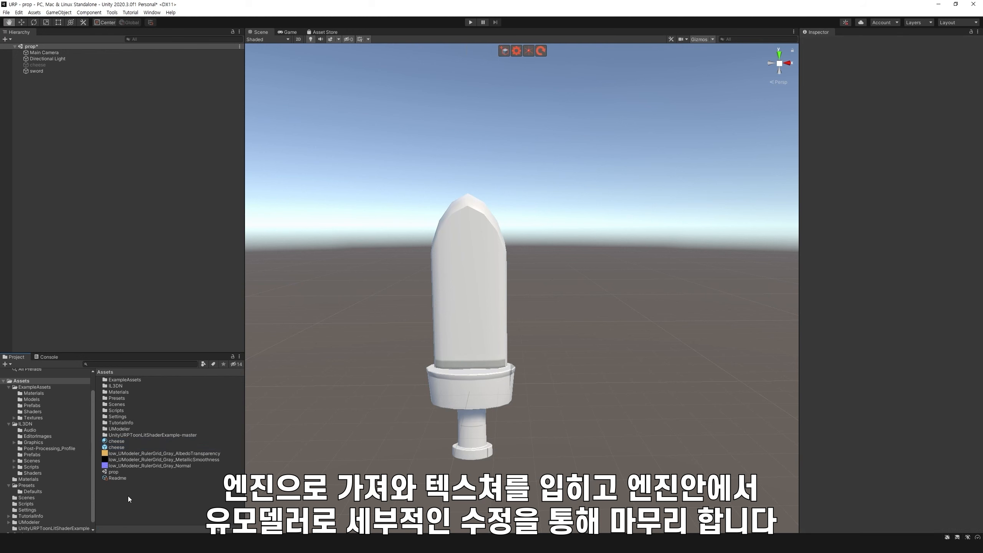
In Unity's Assets folder, create a material named sword and apply it to the sword model in the scene
right_click(129, 498)
mouse_move(176, 294)
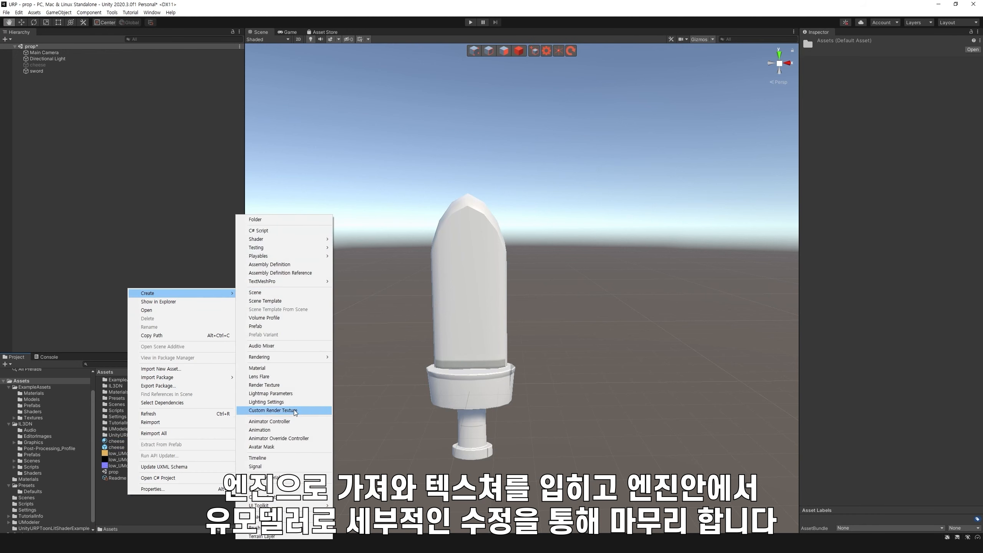
left_click(257, 368)
type("swo")
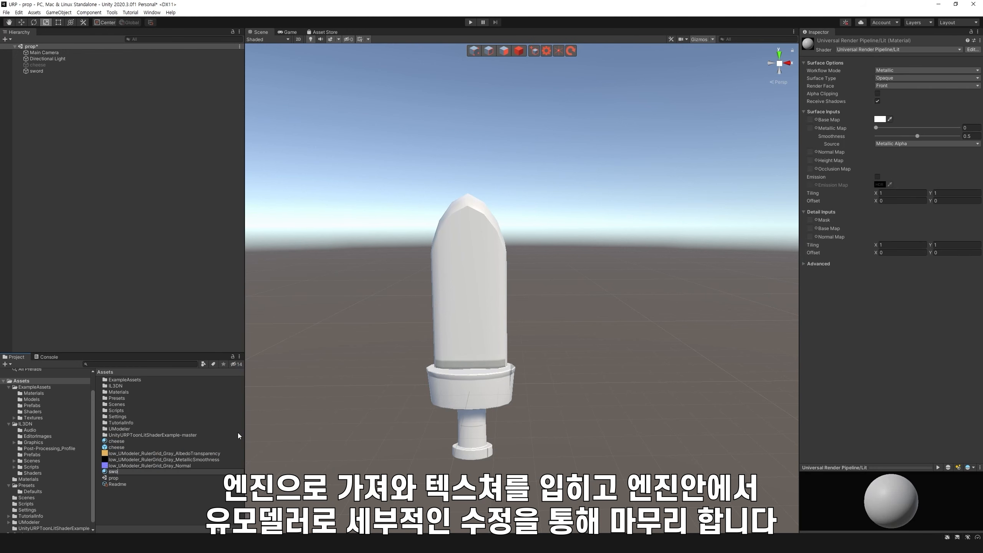
type("rd")
key("Return")
left_click_drag(115, 484, 471, 309)
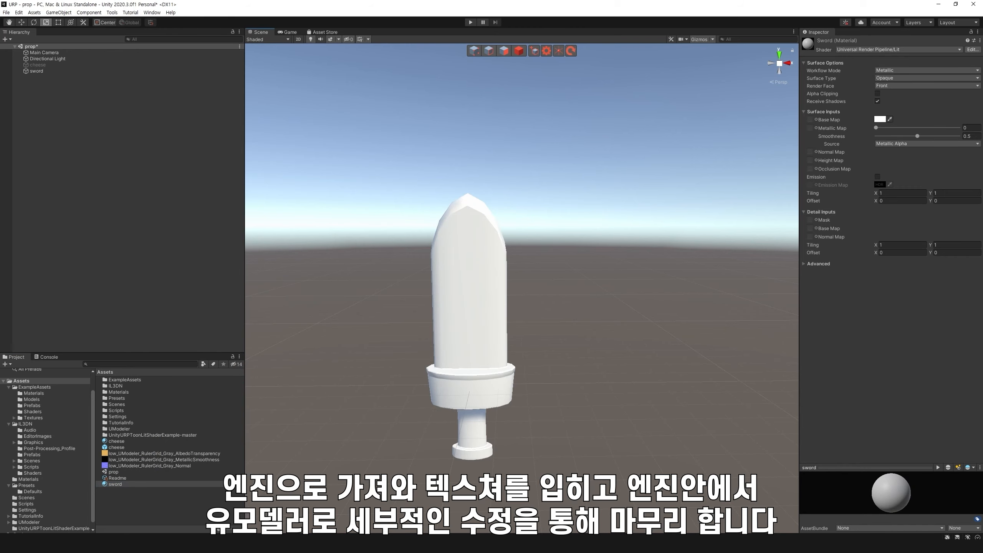
Assign the swordlow2 AlbedoTransparency, MetallicSmoothness and Normal textures to the sword material's Base Map, Metallic Map and Normal Map
left_click_drag(0, 445, 810, 120)
left_click(153, 490)
left_click(454, 329)
left_click(131, 485)
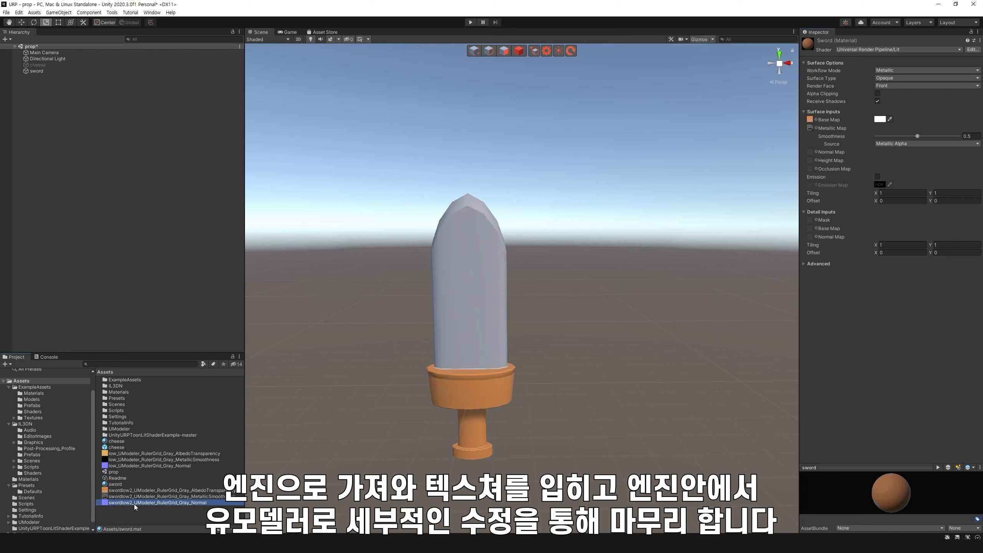
left_click_drag(811, 153, 811, 153)
Fix the import setting of the swordlow2 Normal texture so it is marked as a normal map
right_click_drag(644, 327, 436, 324)
middle_click_drag(472, 312, 553, 299)
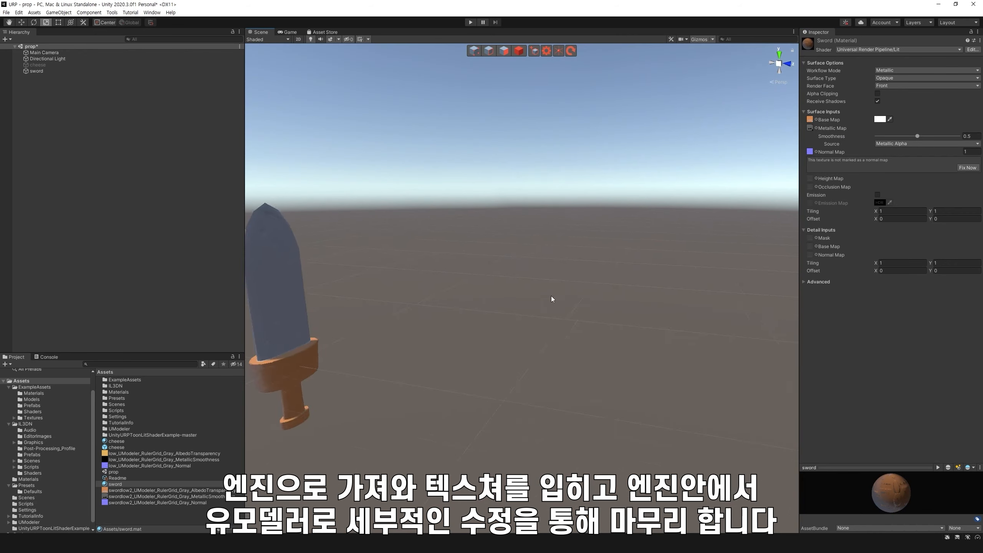
right_click_drag(553, 299, 507, 288)
middle_click_drag(507, 288, 488, 298)
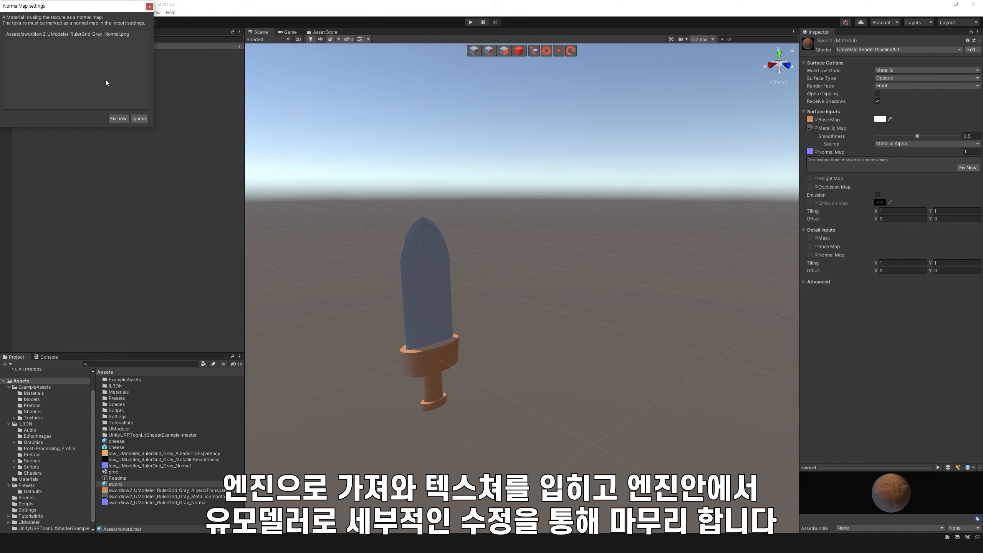
left_click(117, 118)
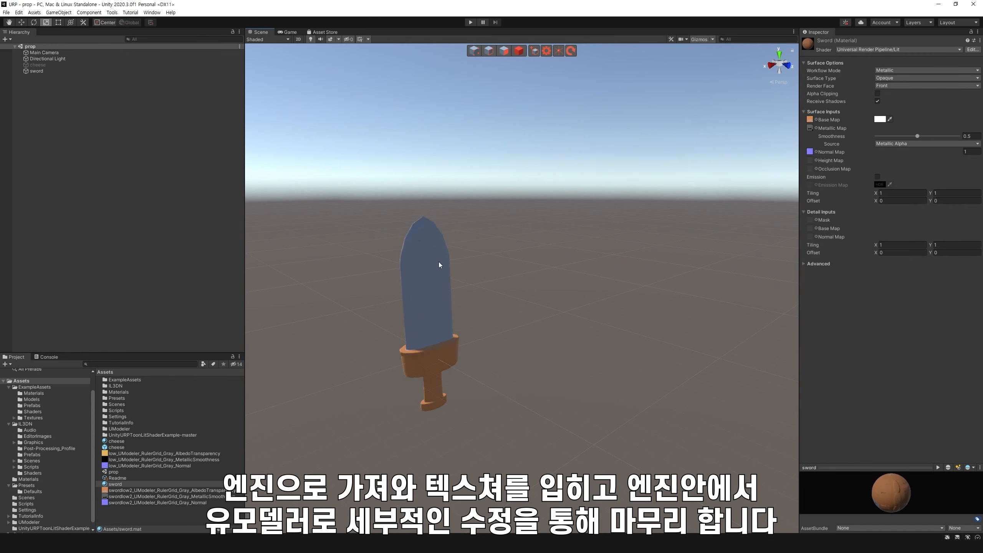
Examine the textured sword in the scene and walk toward it in the running prop_summer scene
middle_click_drag(439, 268, 603, 284)
right_click_drag(579, 266, 667, 278)
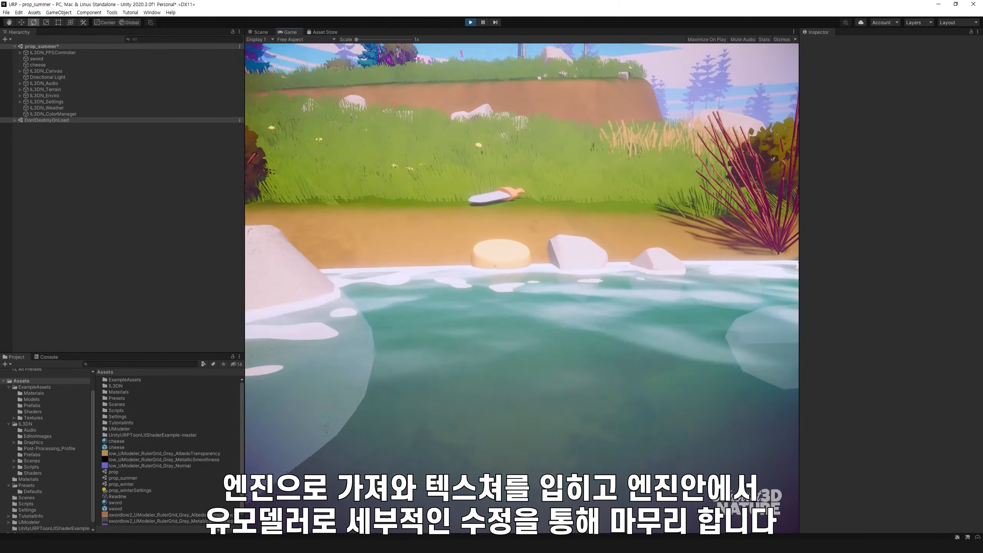
key("w")
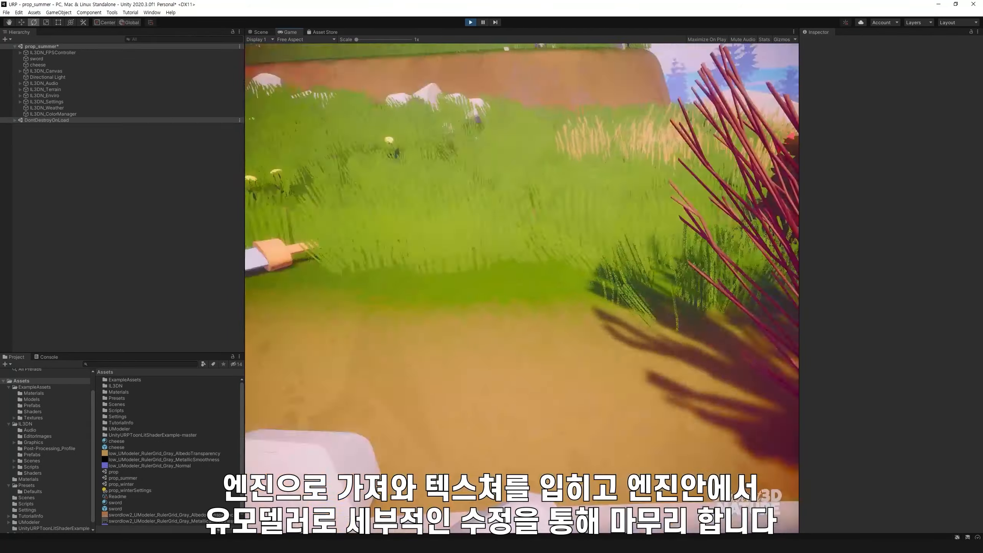